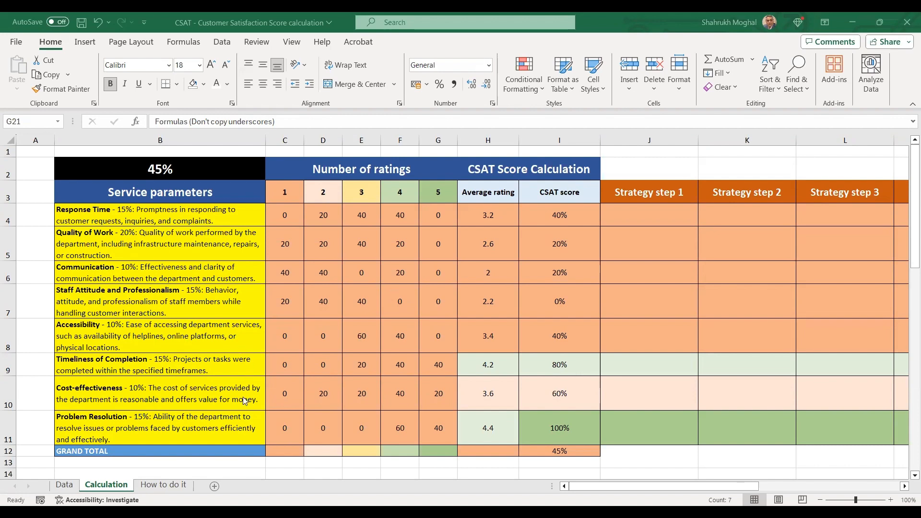
- Examine the rating guide, the Data sheet, the reference formulas and the COUNTIFS formula in cell C4 of the Calculation sheet
{"action": "scroll", "coordinate": [190, 415], "scroll_direction": "down", "scroll_amount": 4}
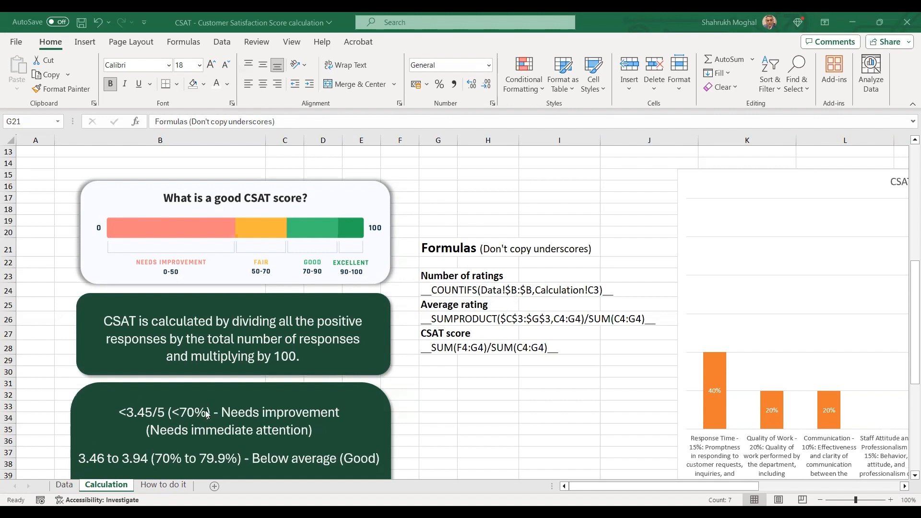
{"action": "left_click", "coordinate": [63, 486]}
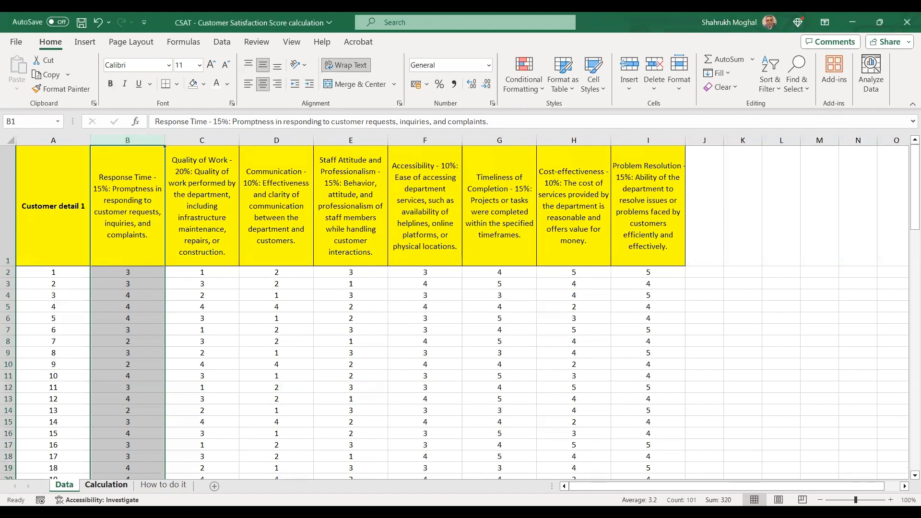
{"action": "left_click", "coordinate": [108, 486]}
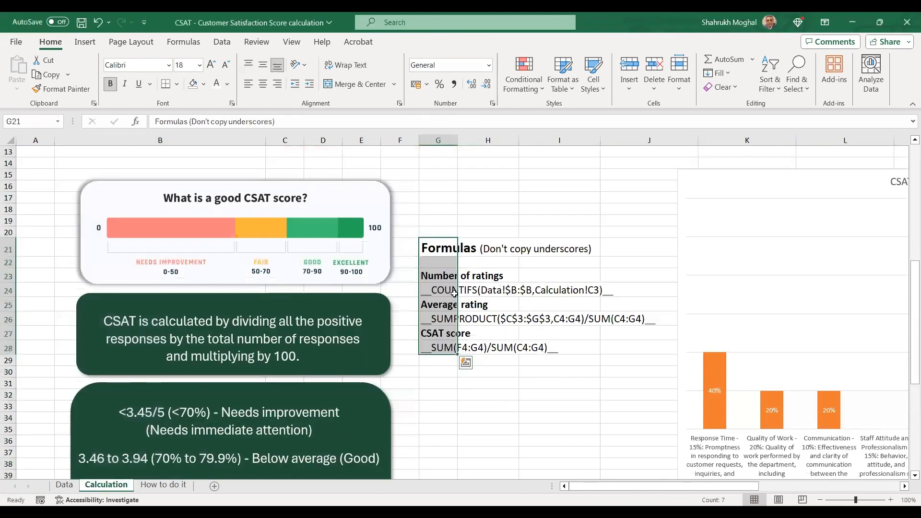
{"action": "left_click", "coordinate": [434, 290]}
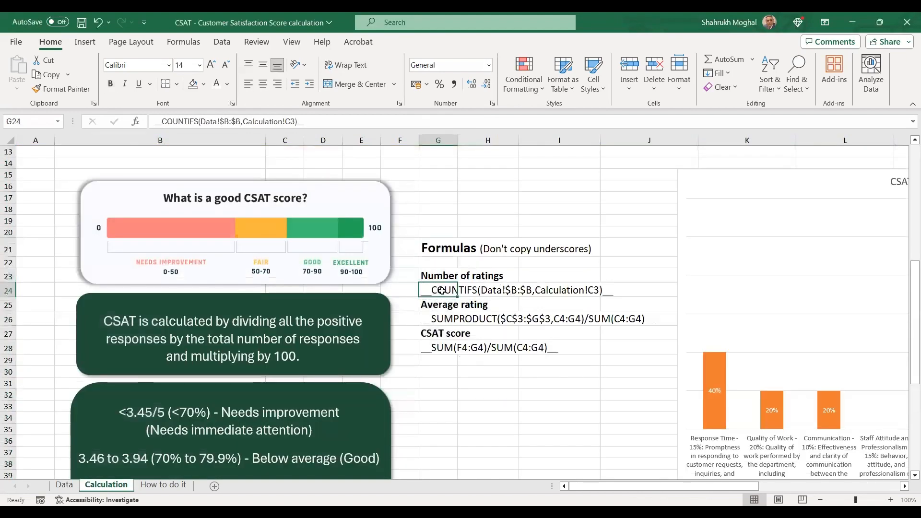
{"action": "scroll", "coordinate": [442, 290], "scroll_direction": "up", "scroll_amount": 2}
{"action": "scroll", "coordinate": [442, 291], "scroll_direction": "up", "scroll_amount": 4}
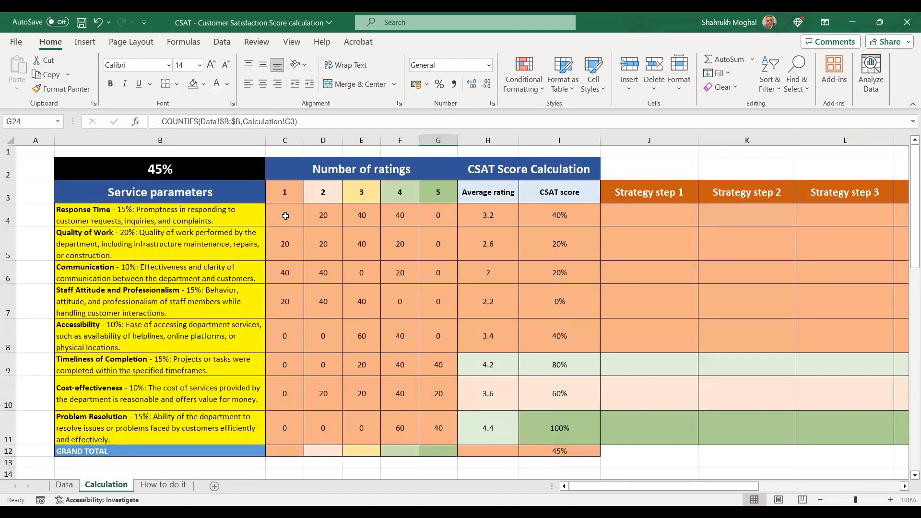
{"action": "left_click", "coordinate": [285, 216]}
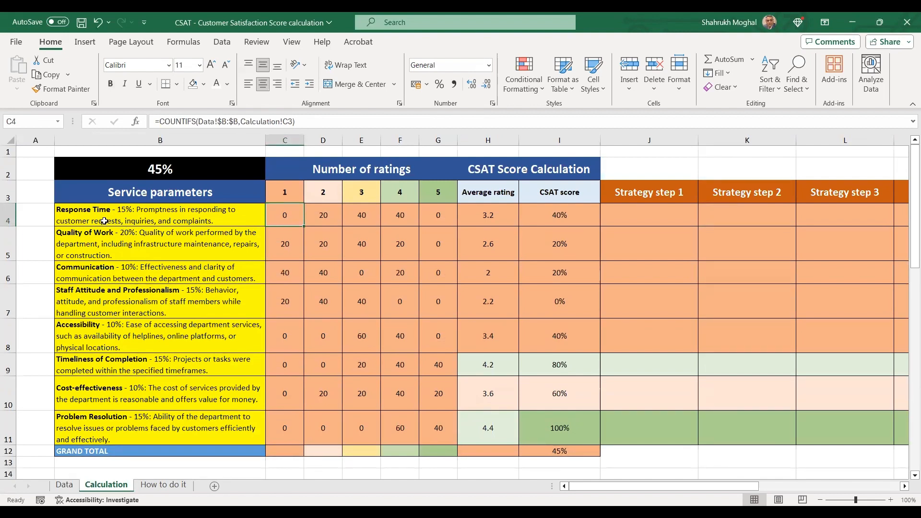
{"action": "left_click", "coordinate": [287, 191]}
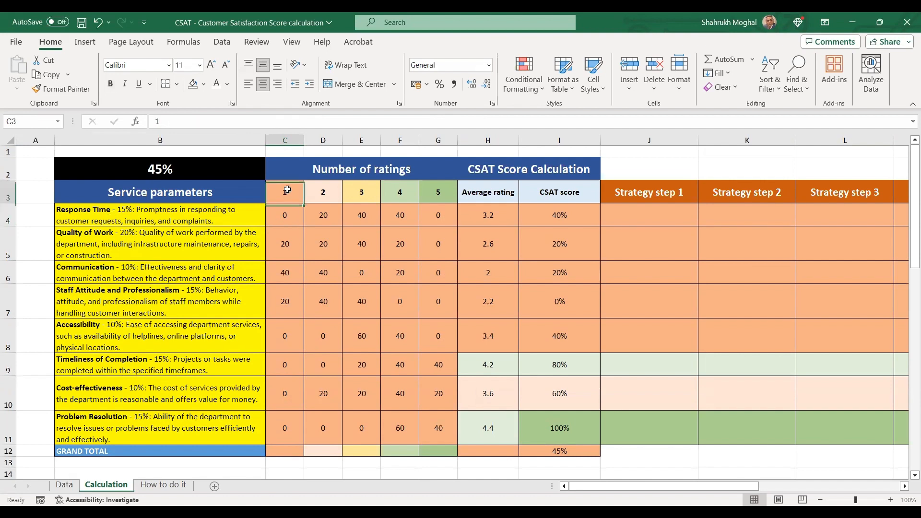
{"action": "left_click", "coordinate": [287, 217]}
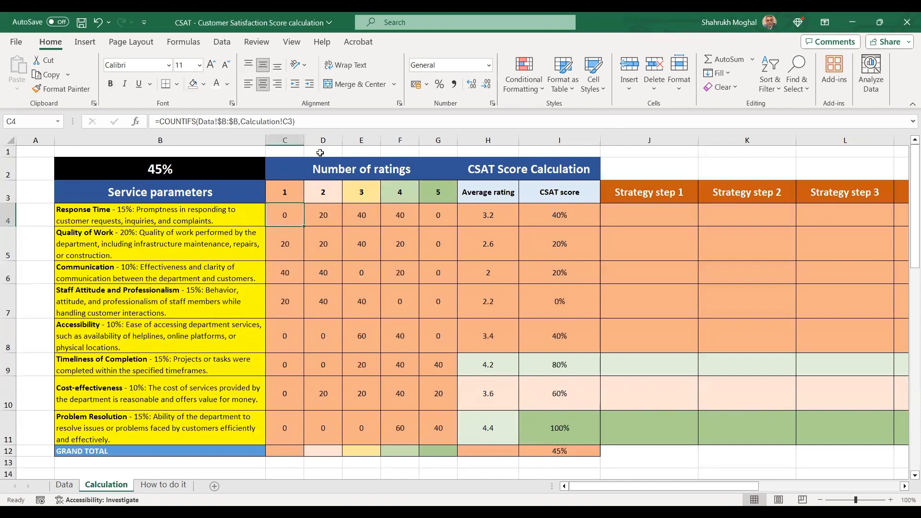
- Examine the overall score formula in cell B2 and the CSAT score range I4:I11 that it averages
{"action": "left_click", "coordinate": [156, 170]}
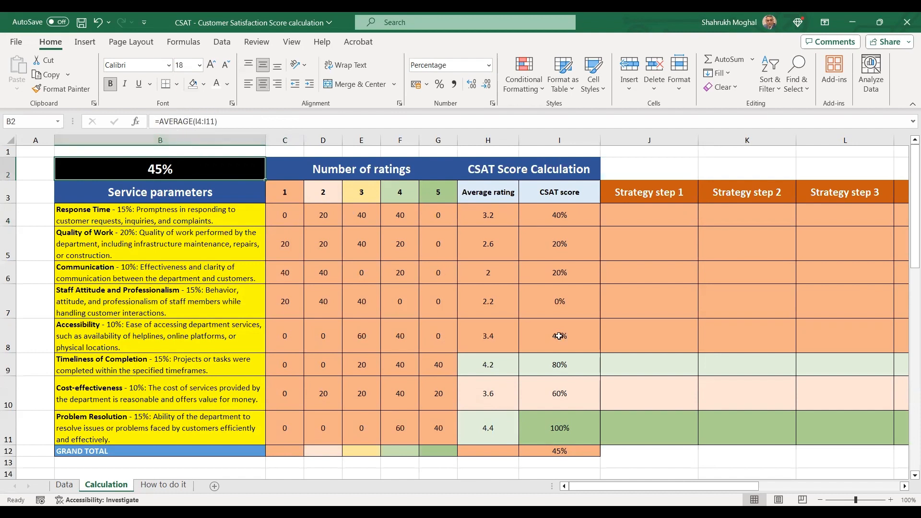
{"action": "left_click_drag", "start_coordinate": [557, 218], "coordinate": [572, 421]}
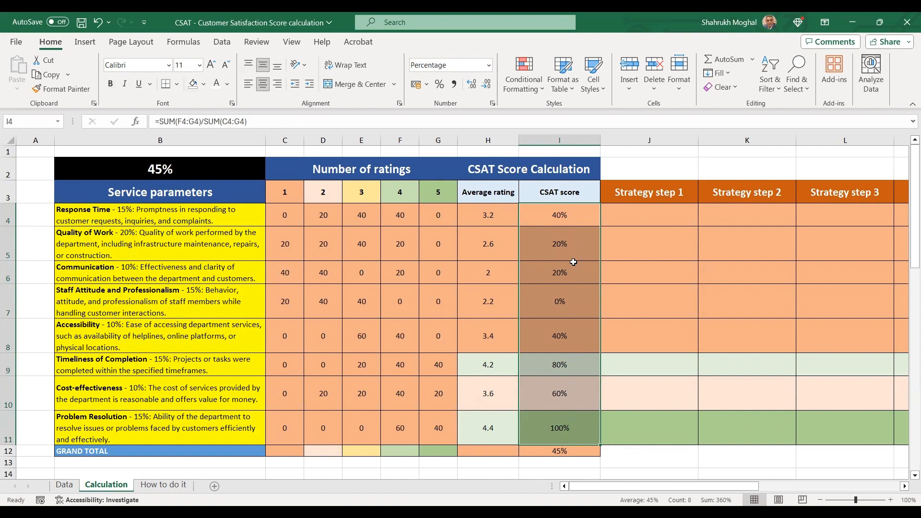
{"action": "left_click", "coordinate": [619, 251]}
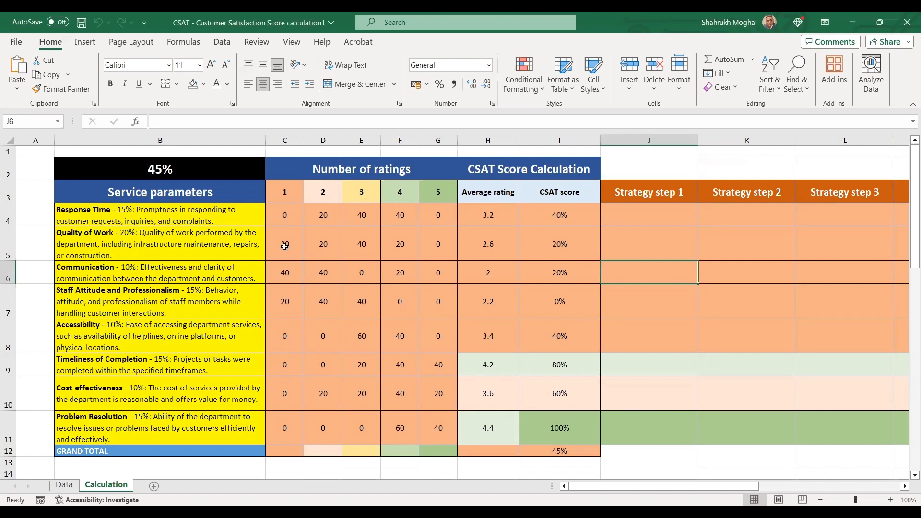
- Clear the contents of the ratings, average rating, CSAT score and grand total cells in range C4:I12
{"action": "left_click_drag", "start_coordinate": [280, 215], "coordinate": [547, 411]}
{"action": "key", "text": "shift+Down"}
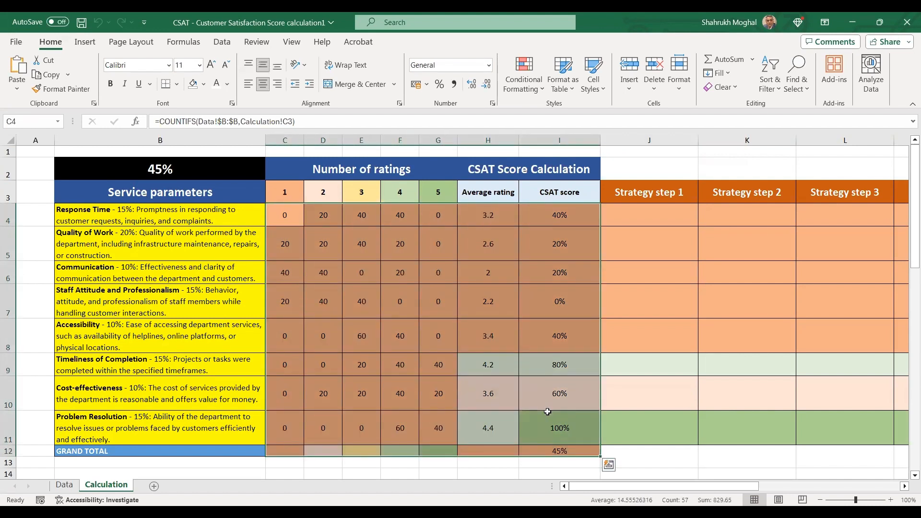
{"action": "key", "text": "Delete"}
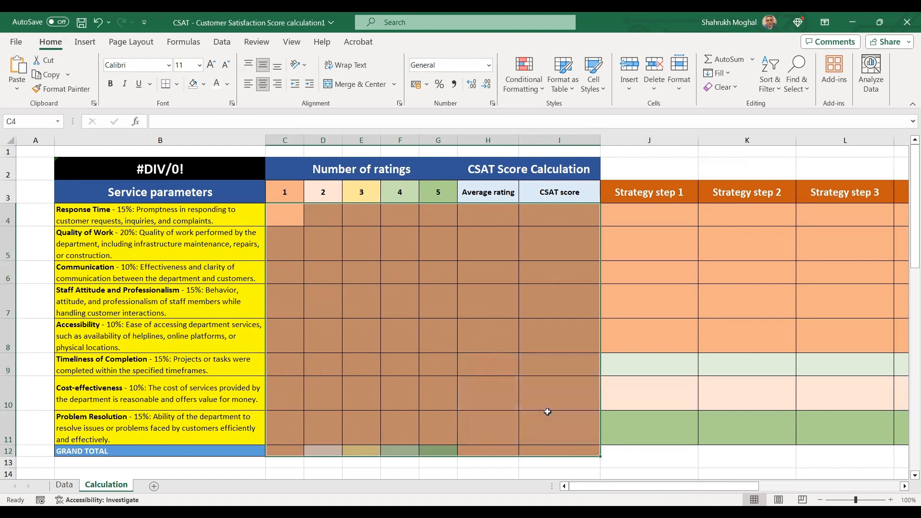
- Remove the fill colour from the rating, score and strategy cells in range C4:M11
{"action": "left_click", "coordinate": [350, 253]}
{"action": "left_click_drag", "start_coordinate": [276, 218], "coordinate": [711, 438]}
{"action": "left_click", "coordinate": [192, 85]}
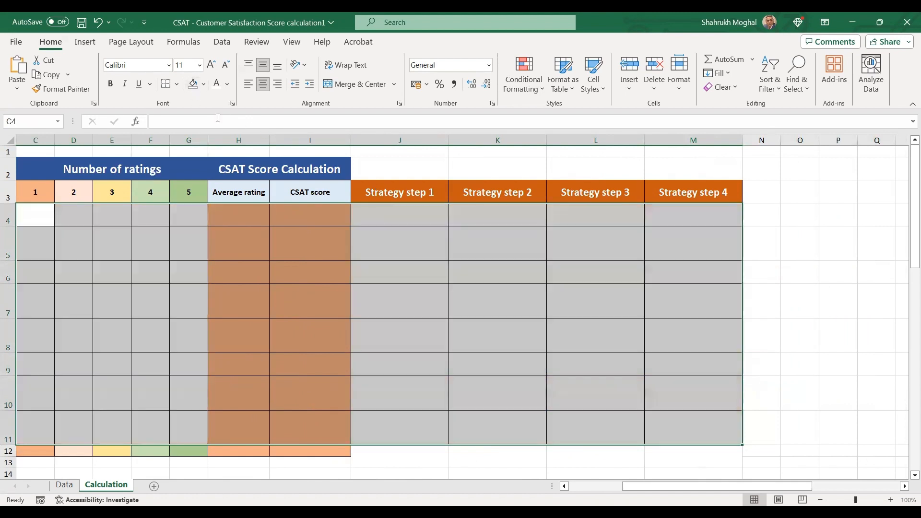
- Clear the conditional formatting rules from the average rating and CSAT score cells H4:I12
{"action": "left_click", "coordinate": [299, 241]}
{"action": "left_click_drag", "start_coordinate": [243, 214], "coordinate": [277, 422]}
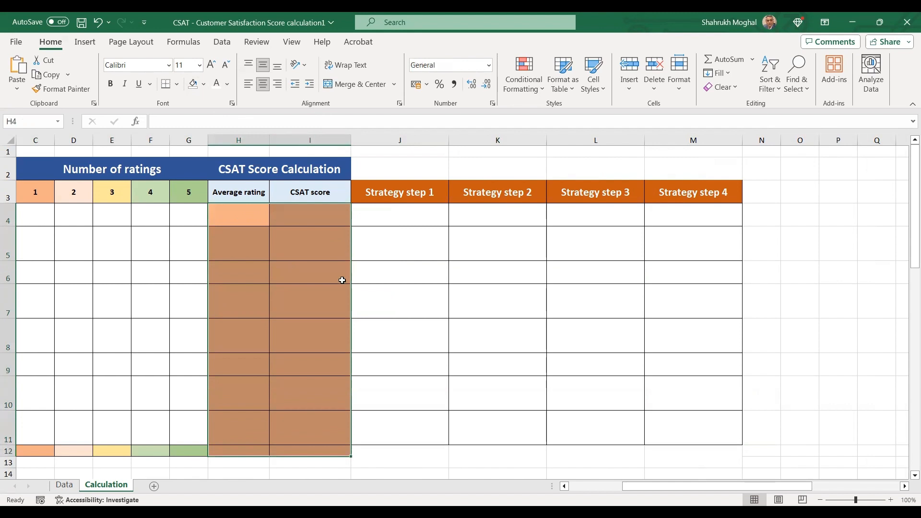
{"action": "left_click", "coordinate": [522, 87]}
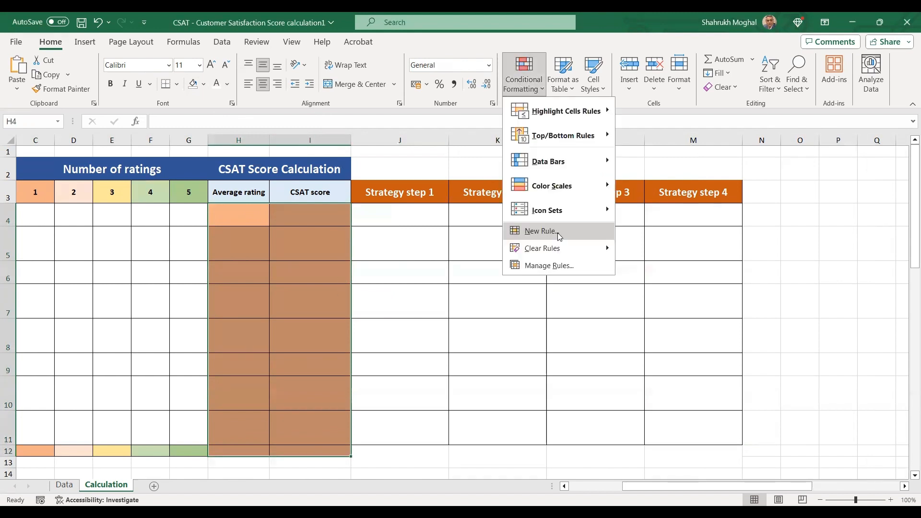
{"action": "mouse_move", "coordinate": [552, 248]}
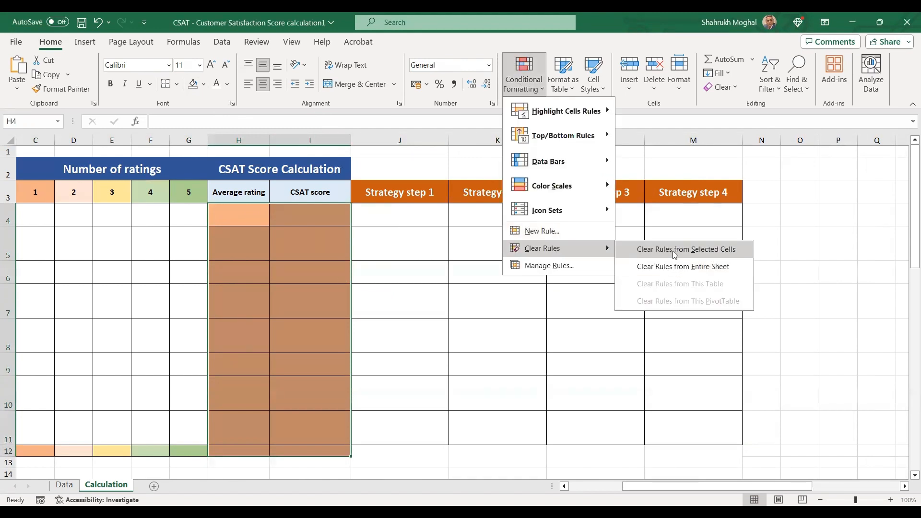
{"action": "left_click", "coordinate": [676, 249]}
- Remove the fill colour from cells C12:I12 in the Grand Total row
{"action": "scroll", "coordinate": [405, 368], "scroll_direction": "down", "scroll_amount": 1}
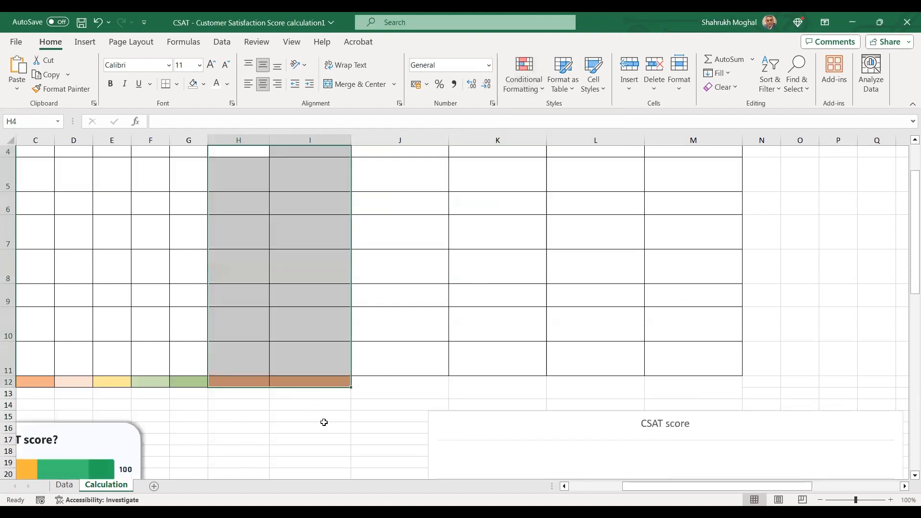
{"action": "scroll", "coordinate": [460, 307], "scroll_direction": "left", "scroll_amount": 2}
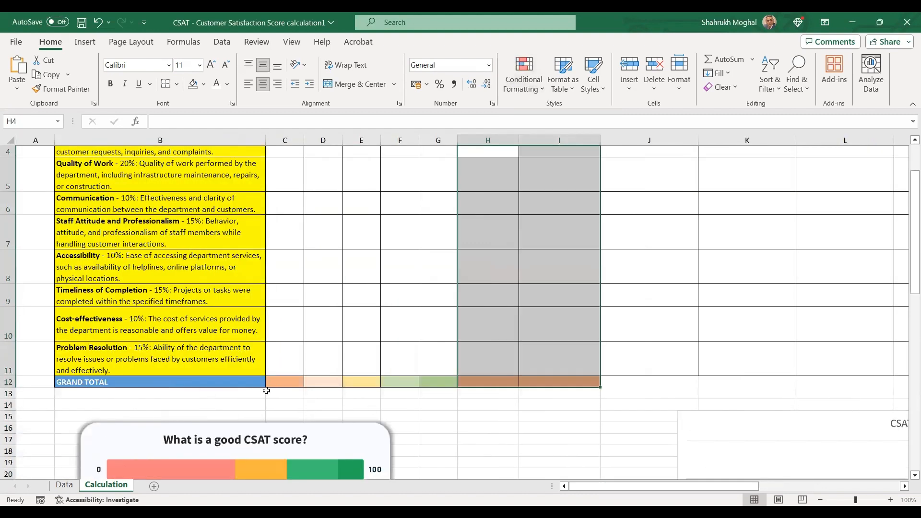
{"action": "left_click_drag", "start_coordinate": [294, 383], "coordinate": [563, 384]}
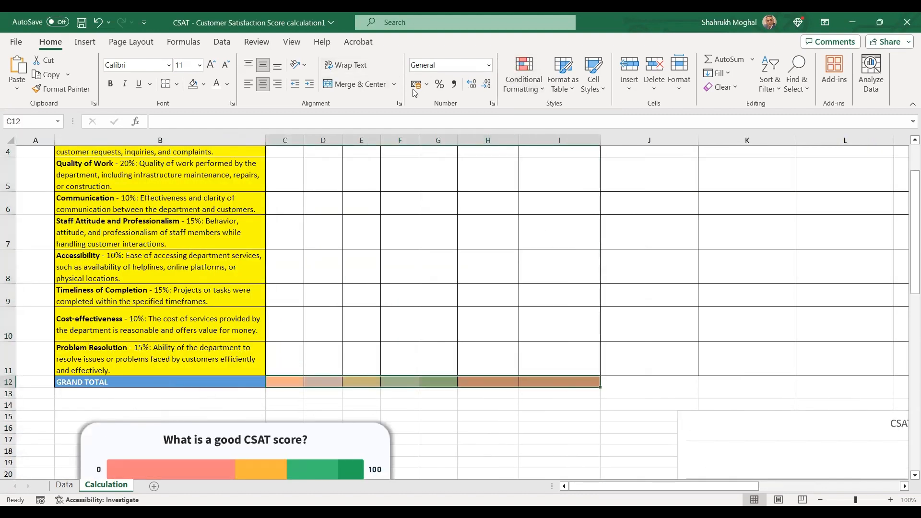
{"action": "left_click", "coordinate": [523, 80]}
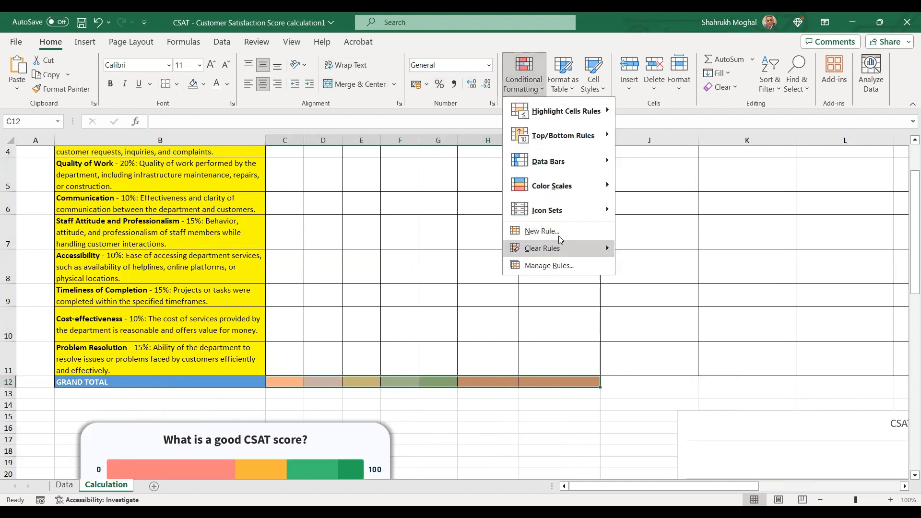
{"action": "mouse_move", "coordinate": [556, 252]}
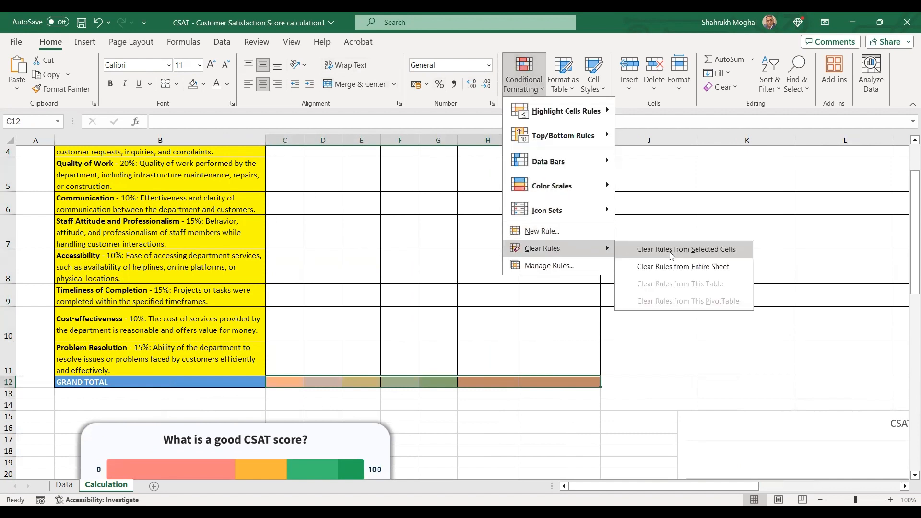
{"action": "left_click", "coordinate": [486, 357]}
{"action": "left_click", "coordinate": [193, 84]}
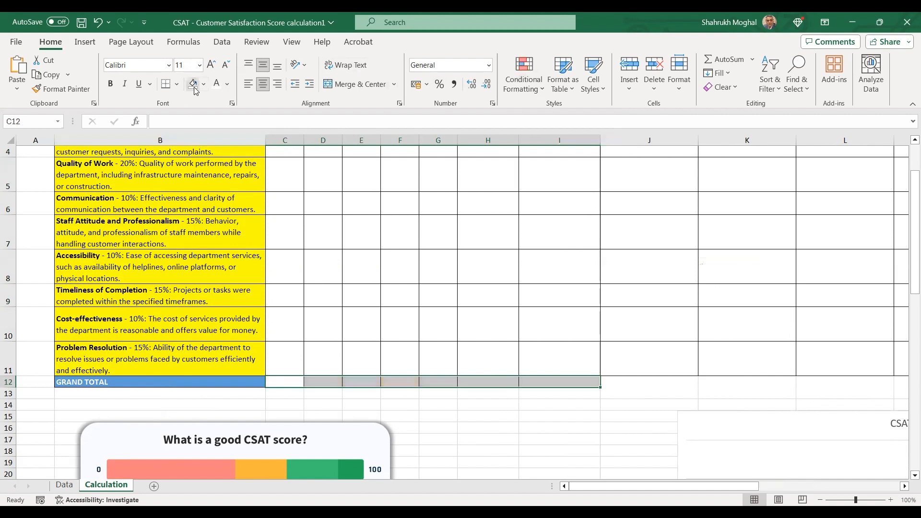
{"action": "left_click", "coordinate": [446, 304]}
{"action": "scroll", "coordinate": [470, 321], "scroll_direction": "up", "scroll_amount": 2}
{"action": "left_click", "coordinate": [293, 218]}
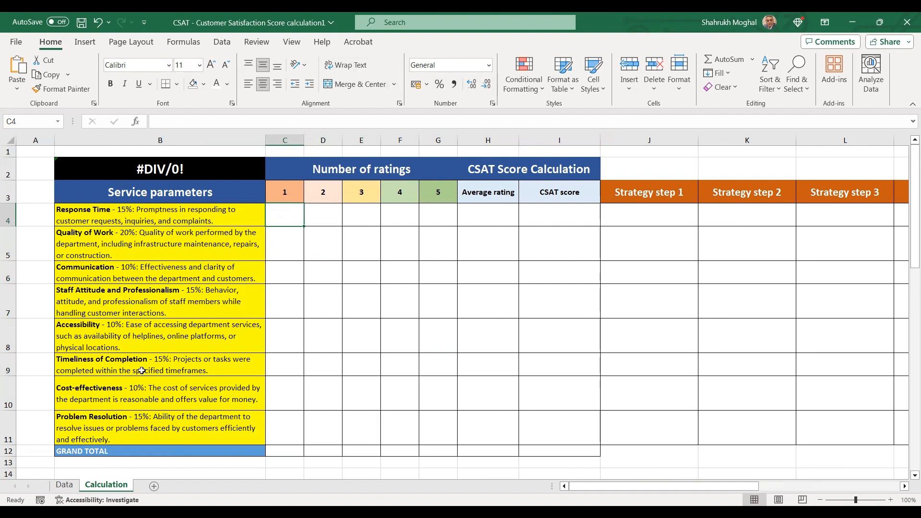
{"action": "left_click", "coordinate": [323, 218]}
{"action": "left_click", "coordinate": [226, 221]}
{"action": "left_click", "coordinate": [367, 215]}
{"action": "left_click", "coordinate": [401, 215]}
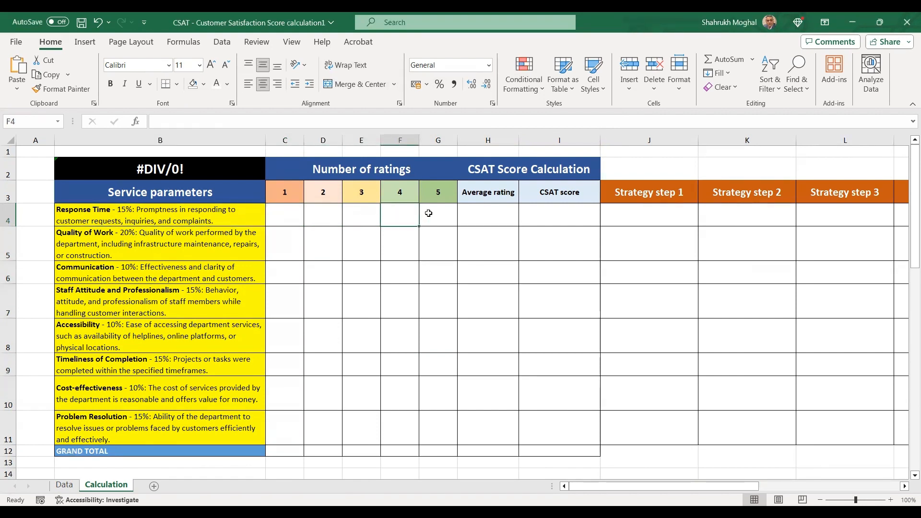
{"action": "left_click", "coordinate": [424, 214]}
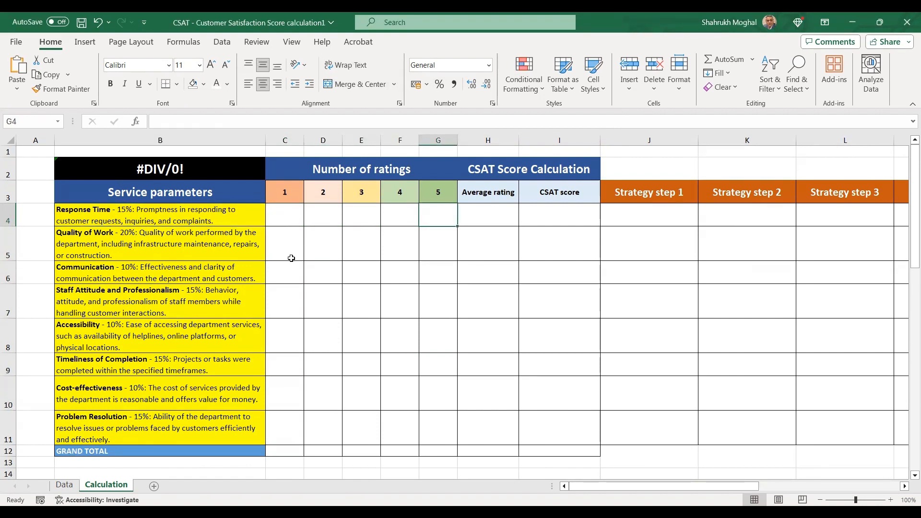
{"action": "left_click", "coordinate": [282, 214]}
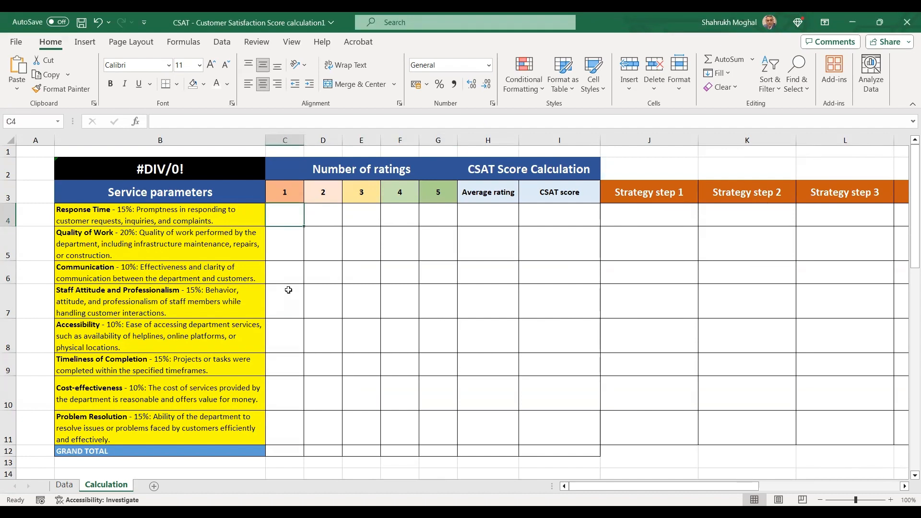
- Copy the Number of ratings COUNTIFS formula text from cell G24, leaving out its surrounding underscores
{"action": "scroll", "coordinate": [289, 290], "scroll_direction": "down", "scroll_amount": 3}
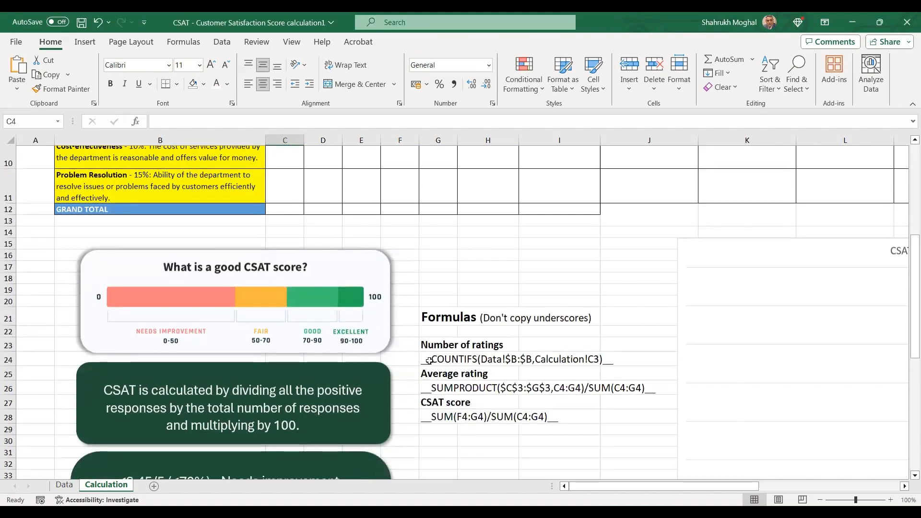
{"action": "double_click", "coordinate": [430, 360]}
{"action": "left_click_drag", "start_coordinate": [431, 361], "coordinate": [587, 368]}
{"action": "key", "text": "ctrl+c"}
{"action": "scroll", "coordinate": [587, 368], "scroll_direction": "up", "scroll_amount": 3}
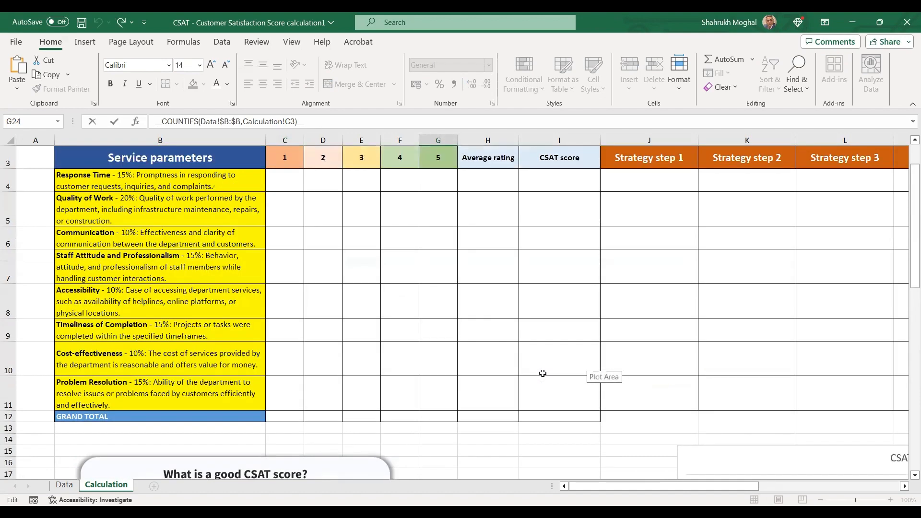
- Enter the formula =COUNTIFS(Data!$B:$B,Calculation!C3) in cell C4 to count the Response Time ratings of 1
{"action": "left_click", "coordinate": [284, 218]}
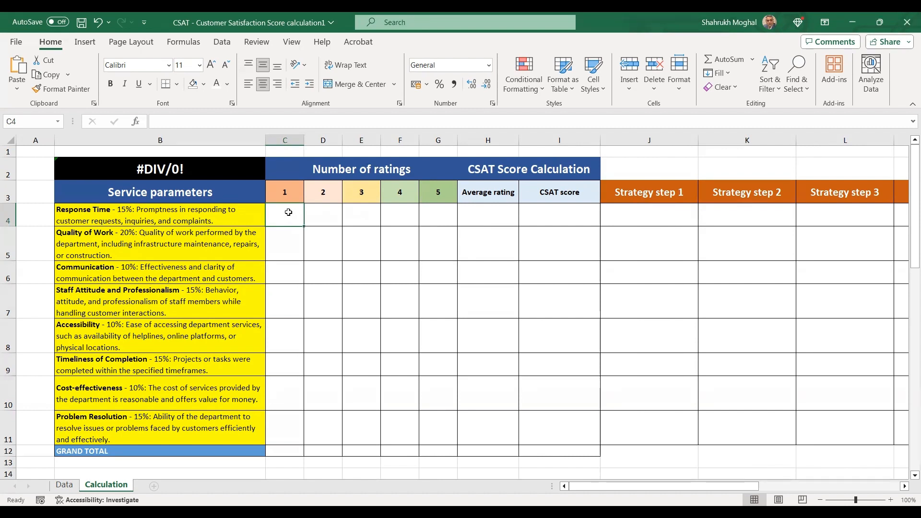
{"action": "type", "text": "="}
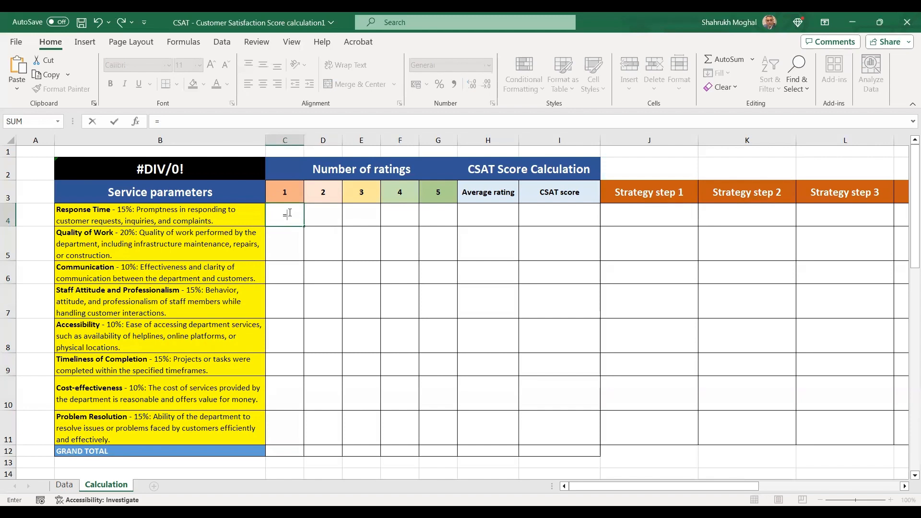
{"action": "key", "text": "ctrl+v"}
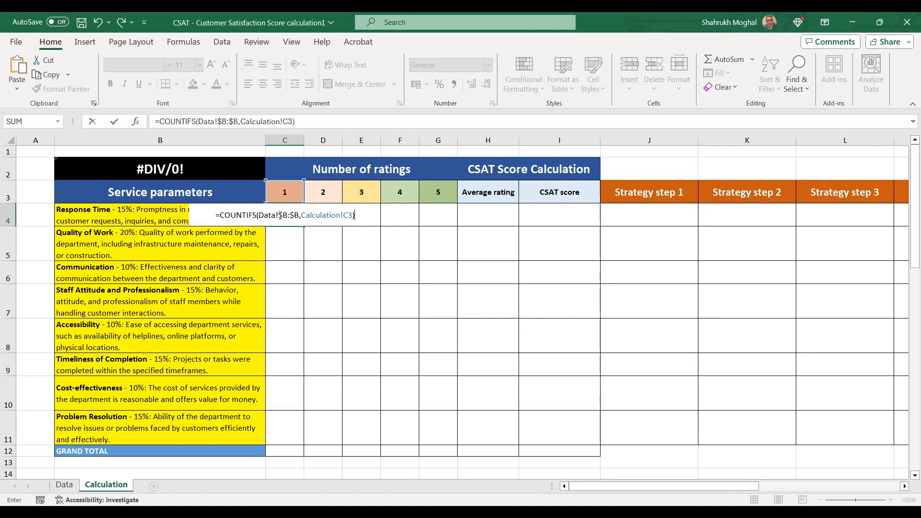
{"action": "left_click_drag", "start_coordinate": [280, 215], "coordinate": [258, 215]}
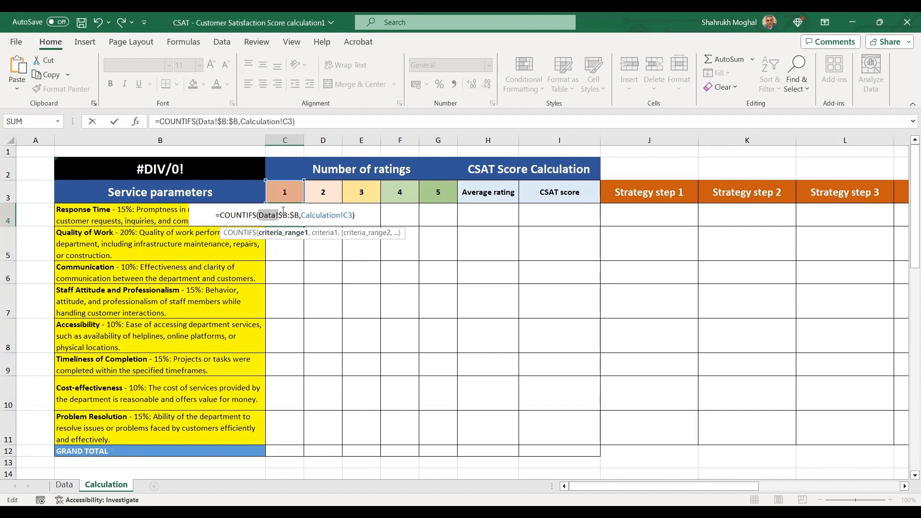
{"action": "left_click_drag", "start_coordinate": [279, 215], "coordinate": [291, 215]}
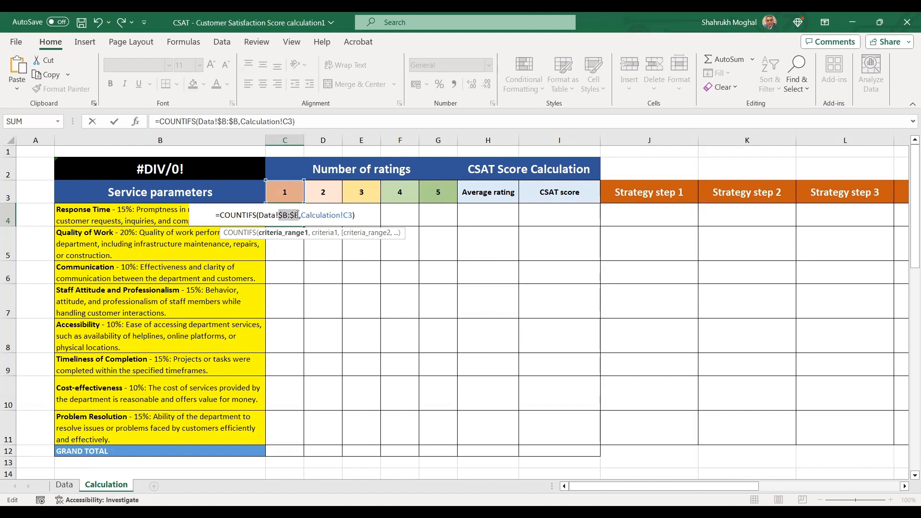
{"action": "mouse_move", "coordinate": [289, 218]}
{"action": "left_click", "coordinate": [296, 215]}
{"action": "key", "text": "Return"}
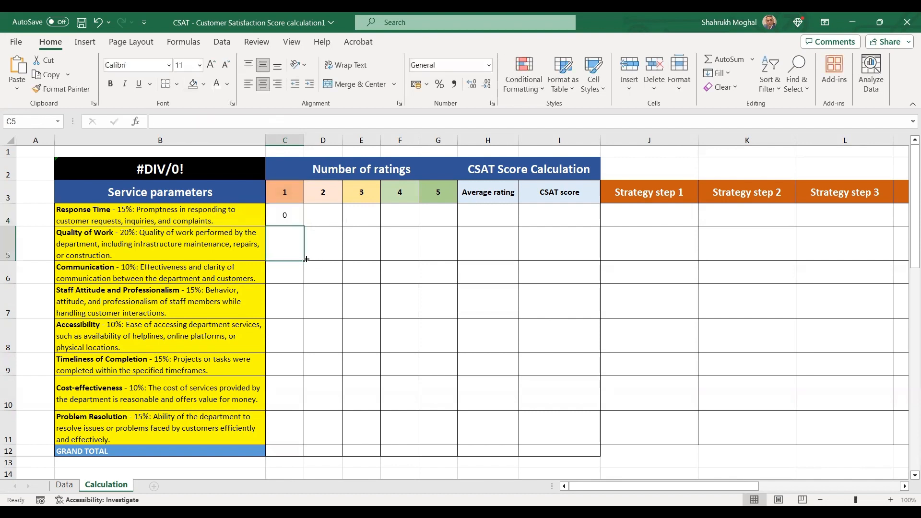
- Fill the Response Time rating count formula from C4 across to G4 for ratings 2 to 5
{"action": "left_click", "coordinate": [285, 215]}
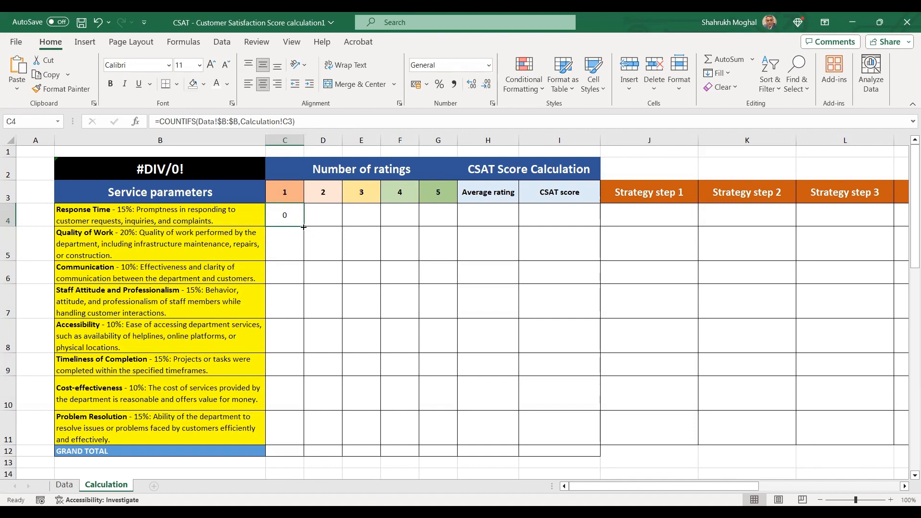
{"action": "left_click_drag", "start_coordinate": [303, 227], "coordinate": [445, 222]}
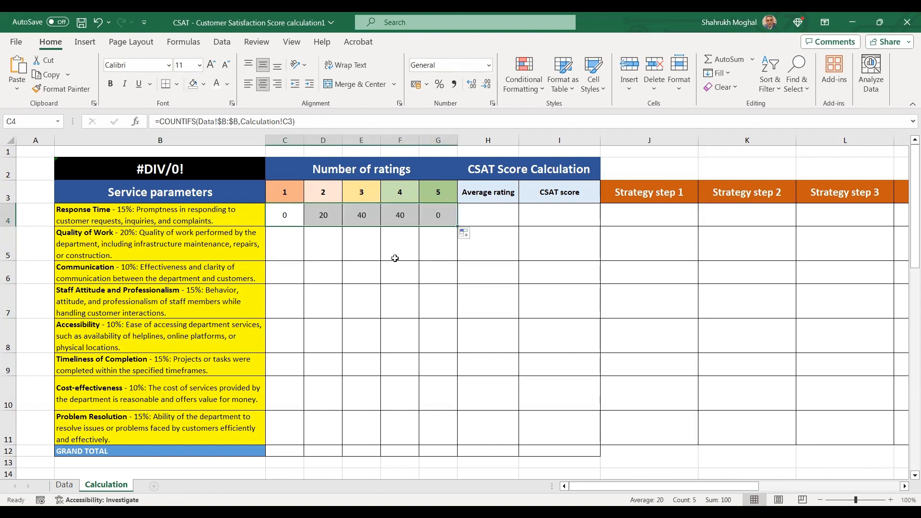
{"action": "left_click", "coordinate": [327, 219]}
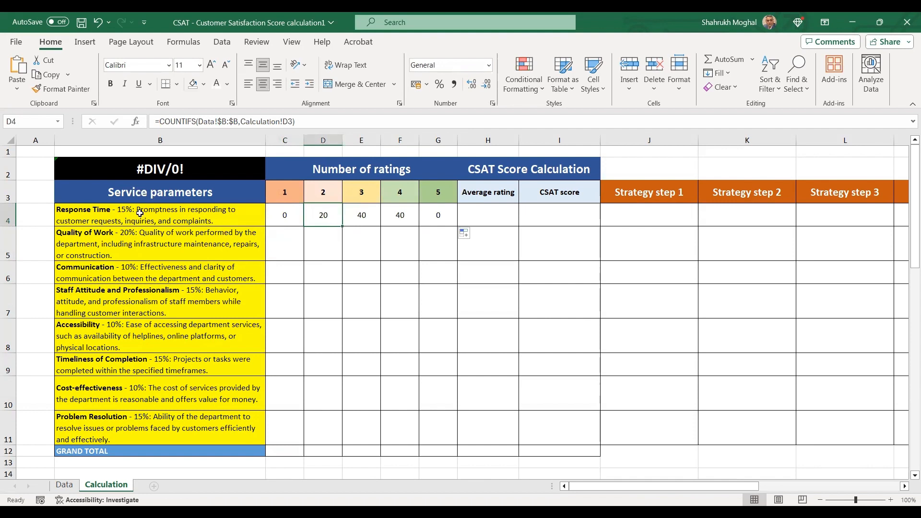
{"action": "left_click", "coordinate": [129, 212]}
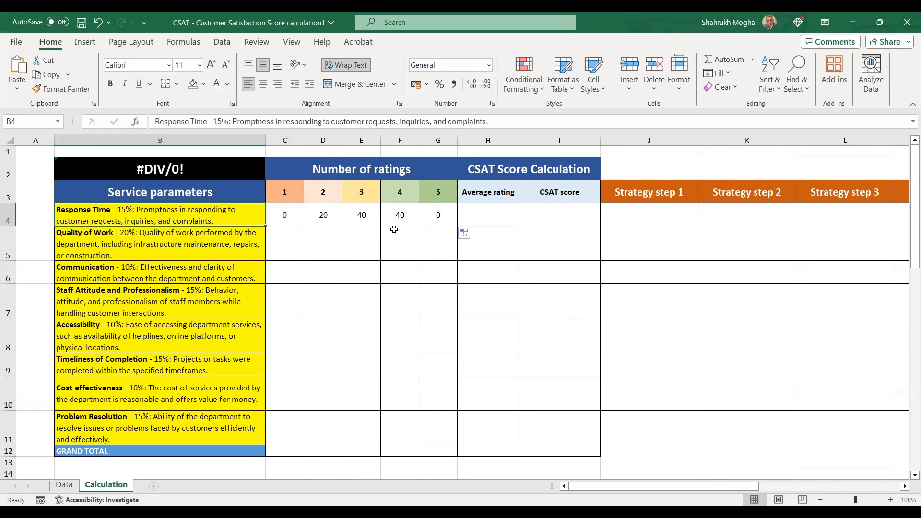
- Enter =COUNTIFS(Data!$C:$C,Calculation!C3) in C5 for Quality of Work and fill it across to G5
{"action": "left_click", "coordinate": [284, 239]}
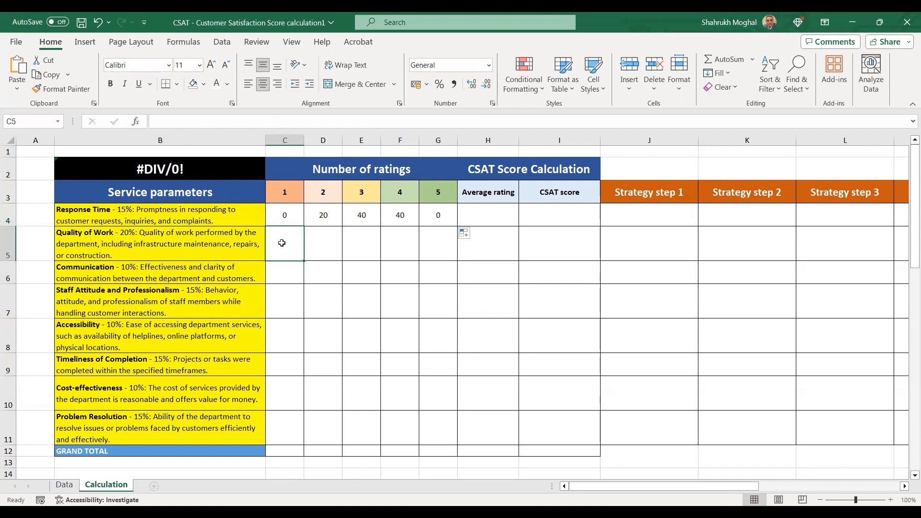
{"action": "type", "text": "="}
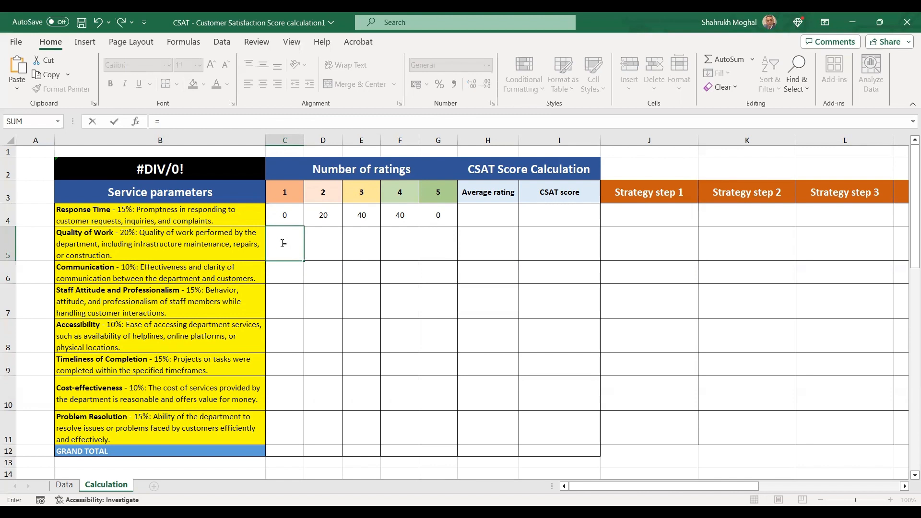
{"action": "key", "text": "ctrl+v"}
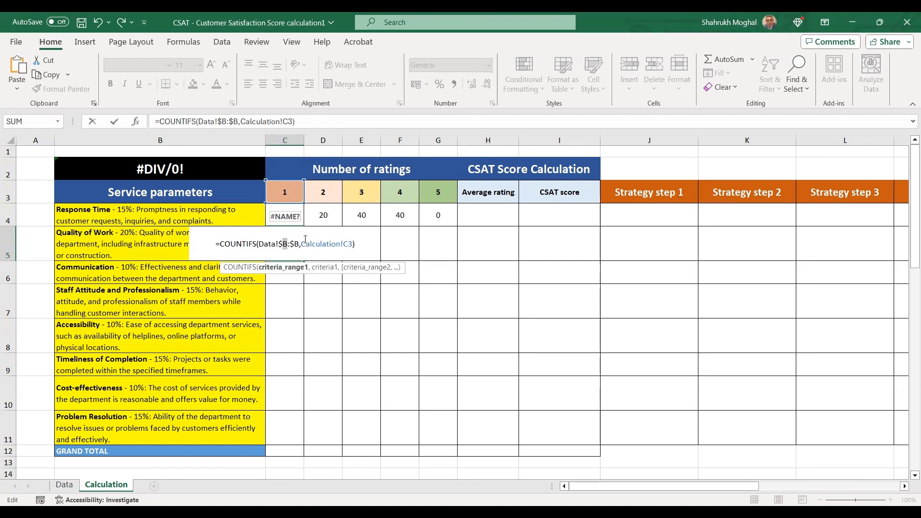
{"action": "type", "text": "C"}
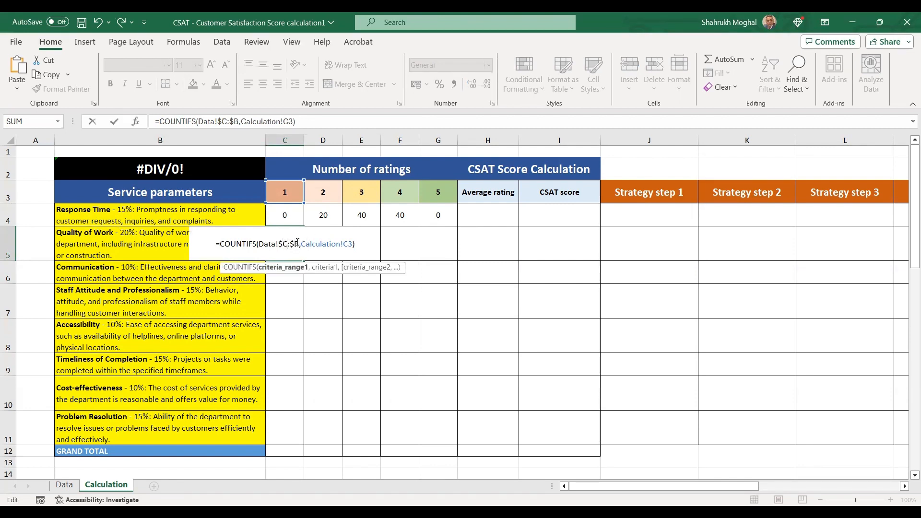
{"action": "double_click", "coordinate": [296, 244]}
{"action": "type", "text": "C"}
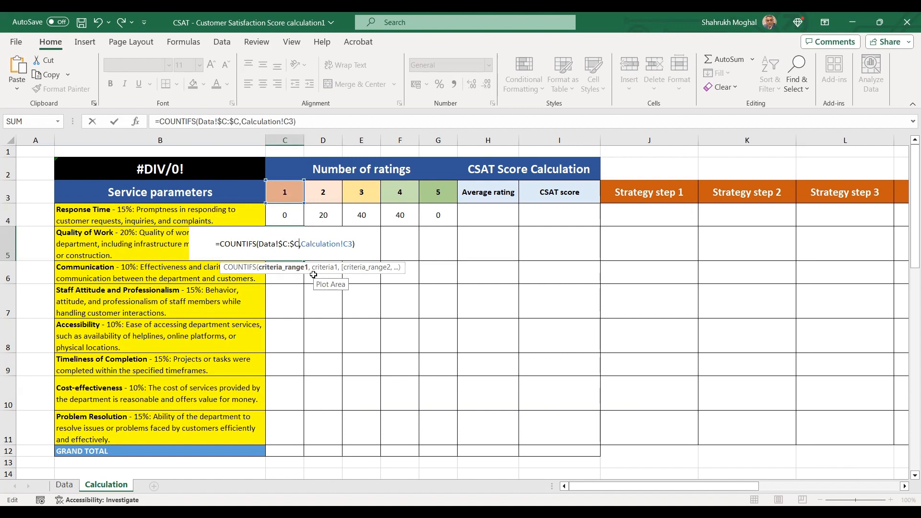
{"action": "key", "text": "Return"}
{"action": "left_click", "coordinate": [281, 253]}
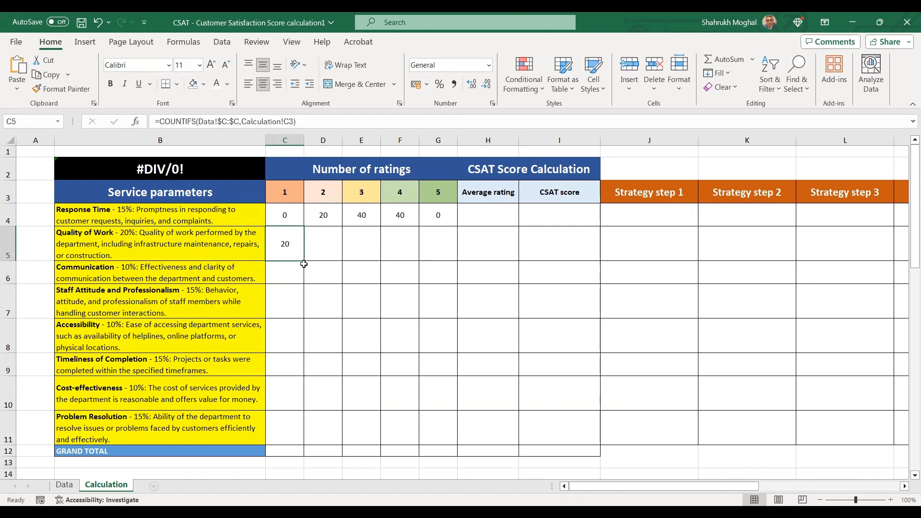
{"action": "left_click_drag", "start_coordinate": [303, 262], "coordinate": [440, 261]}
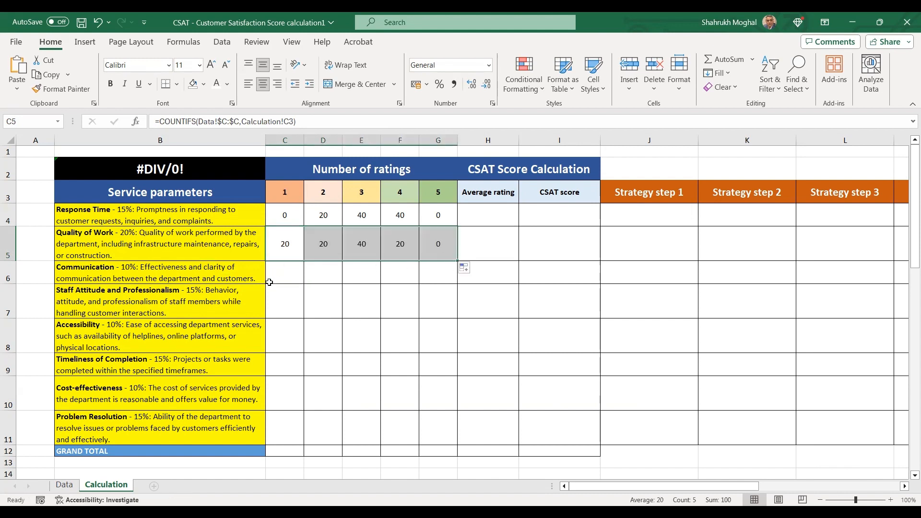
- Enter =COUNTIFS(Data!$D:$D,Calculation!C3) in C6 for Communication and fill it across to G6
{"action": "left_click", "coordinate": [280, 273]}
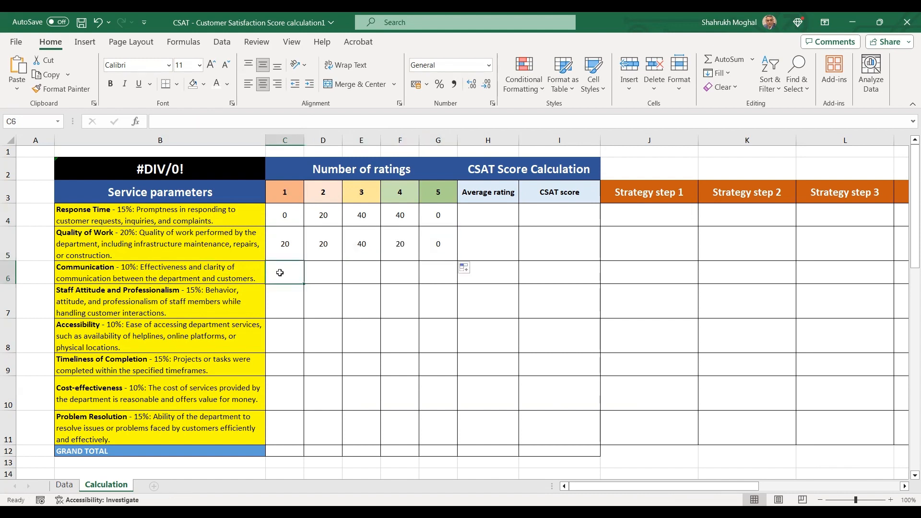
{"action": "type", "text": "="}
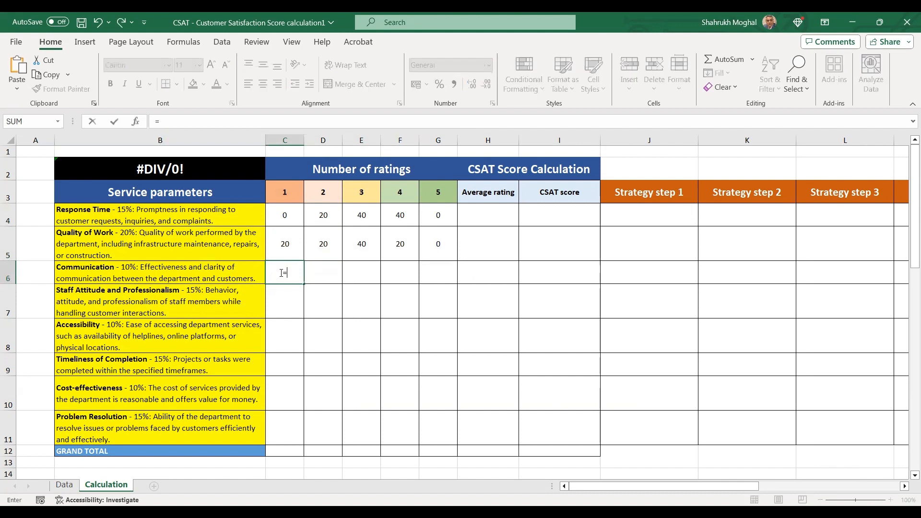
{"action": "type", "text": "COUNTIFS(Data!$B:$B,Calculation!C3)"}
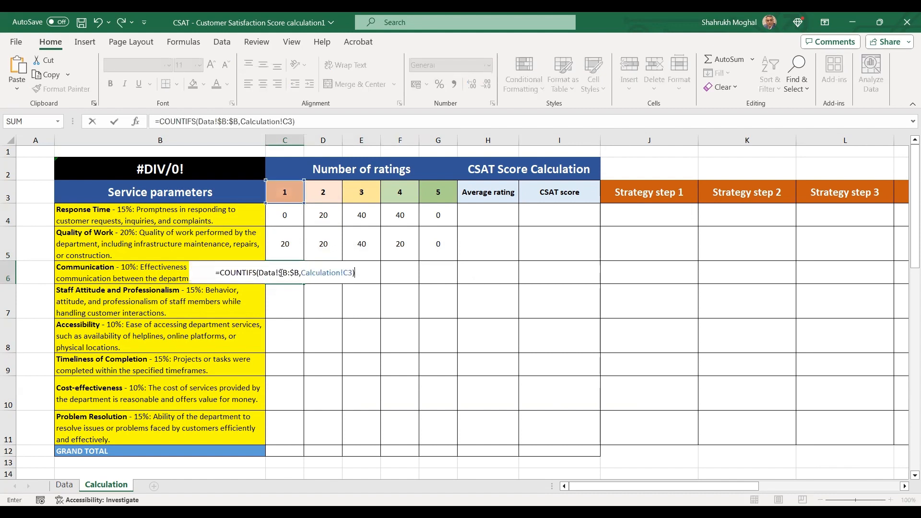
{"action": "left_click", "coordinate": [282, 272]}
{"action": "type", "text": "D"}
{"action": "left_click_drag", "start_coordinate": [300, 272], "coordinate": [294, 272]}
{"action": "type", "text": "D"}
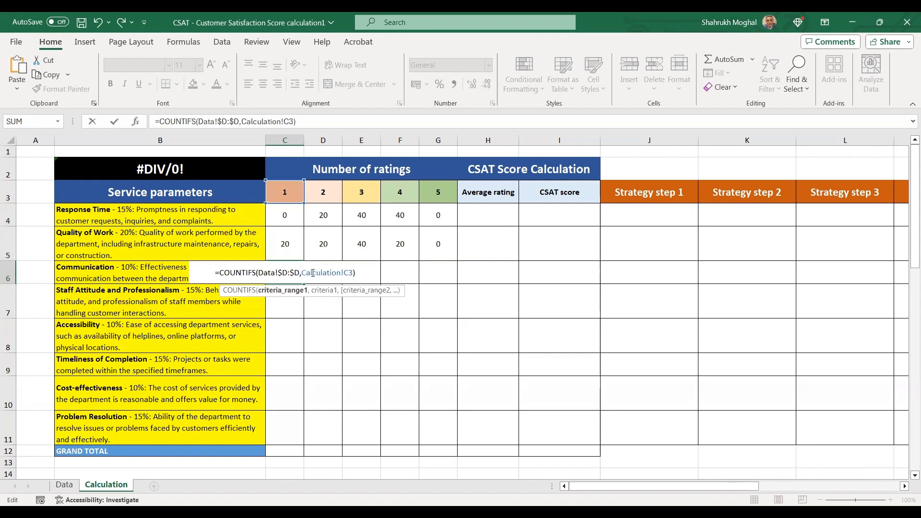
{"action": "key", "text": "Return"}
{"action": "left_click", "coordinate": [285, 276]}
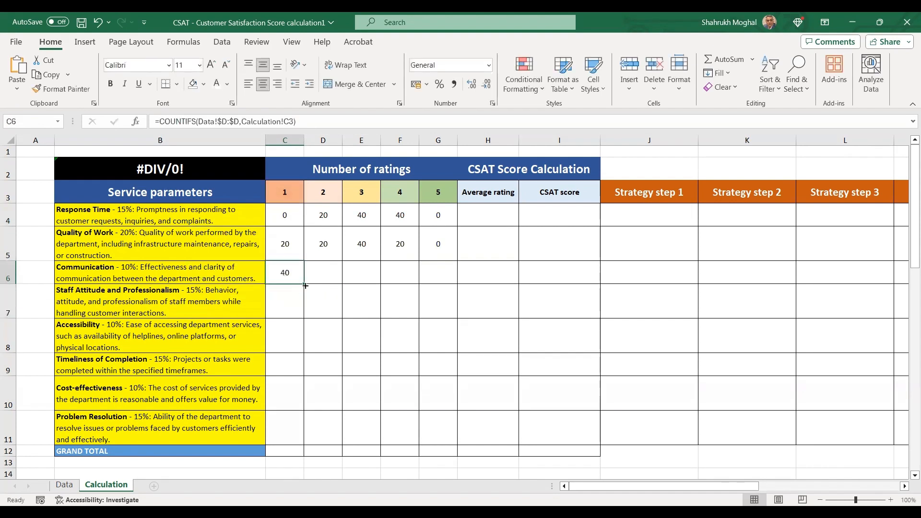
{"action": "left_click_drag", "start_coordinate": [303, 283], "coordinate": [442, 284]}
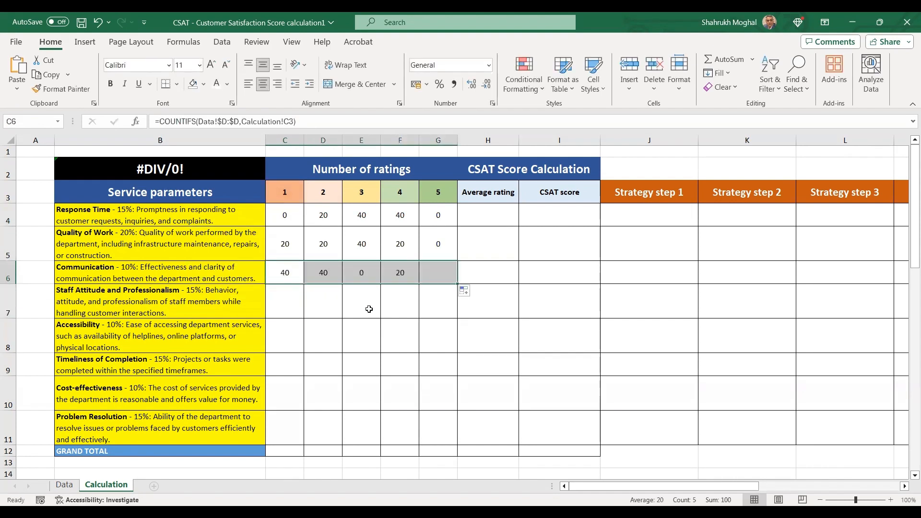
- Enter =COUNTIFS(Data!$E:$E,Calculation!C3) in C7 for Staff Attitude and Professionalism and fill it across to G7
{"action": "left_click", "coordinate": [281, 304]}
{"action": "type", "text": "="}
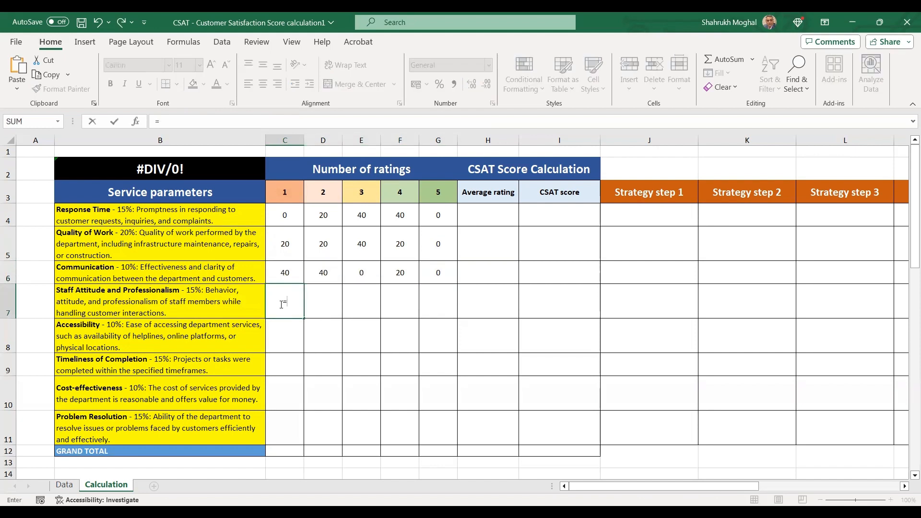
{"action": "type", "text": "COUNTIFS(Data!$B:$B,Calculation!C3)"}
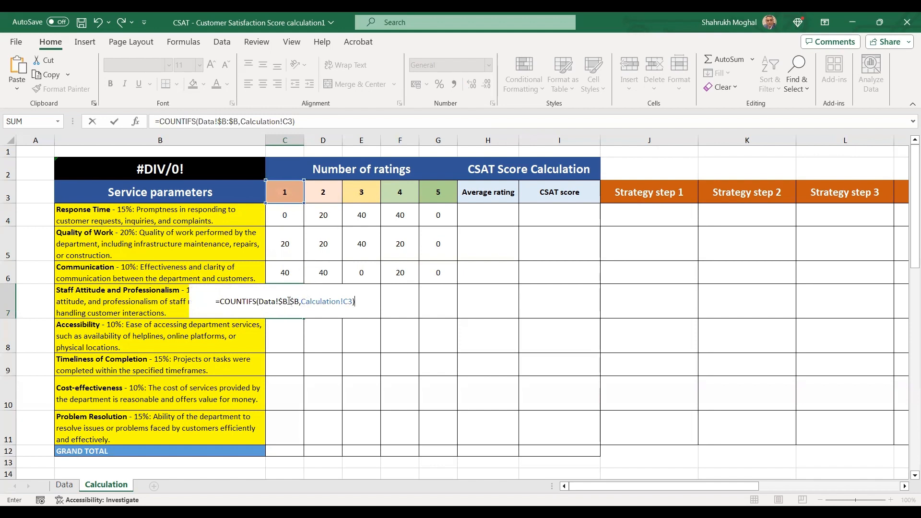
{"action": "left_click_drag", "start_coordinate": [287, 302], "coordinate": [294, 301]}
{"action": "type", "text": "E:$E"}
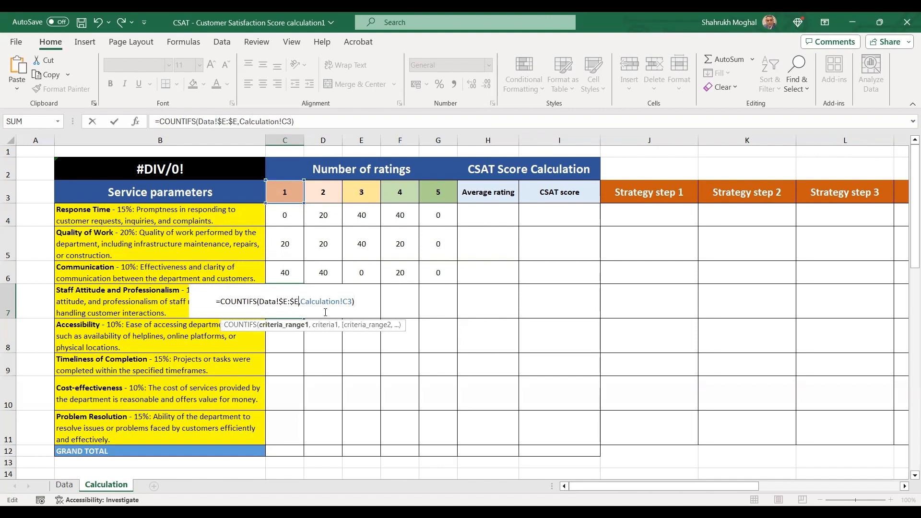
{"action": "key", "text": "Return"}
{"action": "left_click", "coordinate": [283, 301]}
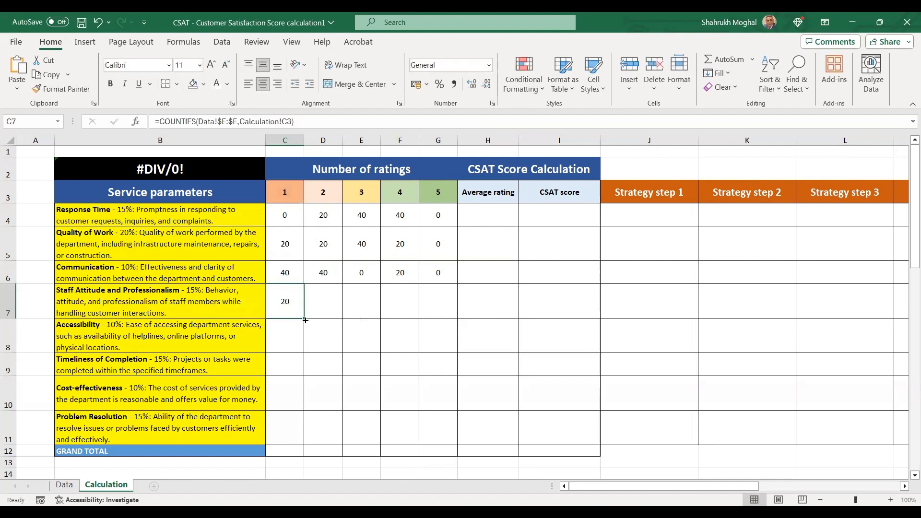
{"action": "left_click_drag", "start_coordinate": [305, 320], "coordinate": [442, 319]}
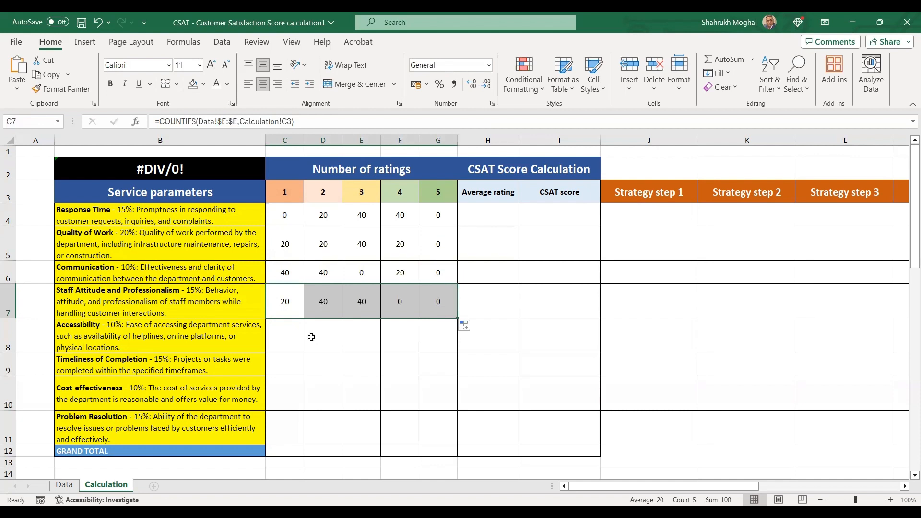
- Enter =COUNTIFS(Data!$F:$F,Calculation!C3) in C8 for Accessibility and fill it across to G8
{"action": "left_click", "coordinate": [284, 339]}
{"action": "type", "text": "="}
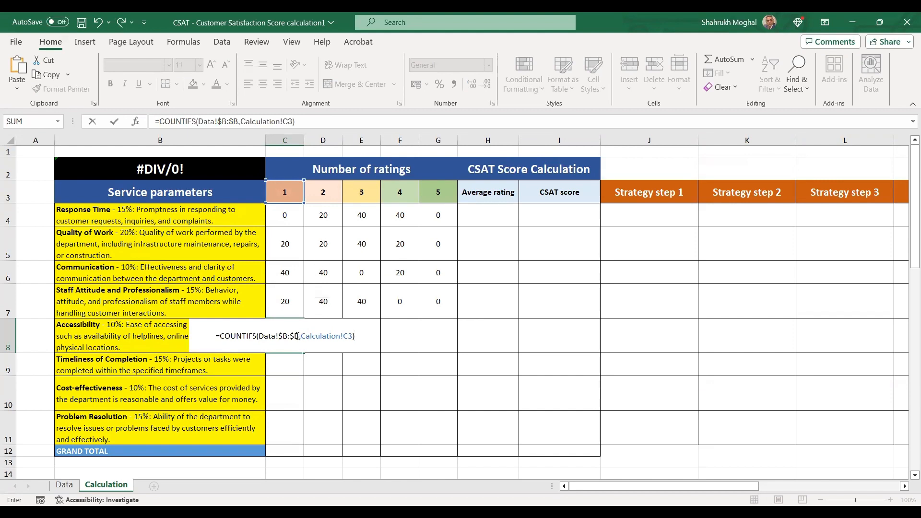
{"action": "left_click_drag", "start_coordinate": [287, 335], "coordinate": [284, 336]}
{"action": "type", "text": "F:$"}
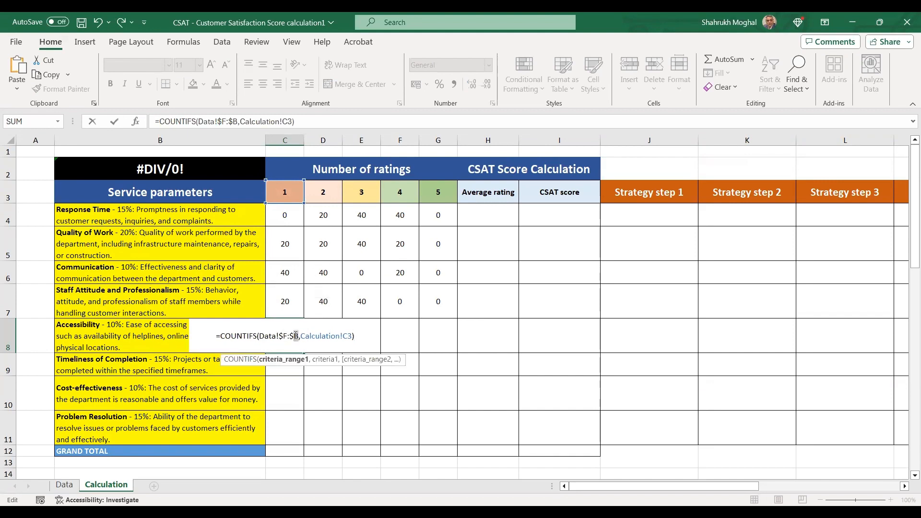
{"action": "type", "text": "F"}
{"action": "key", "text": "Return"}
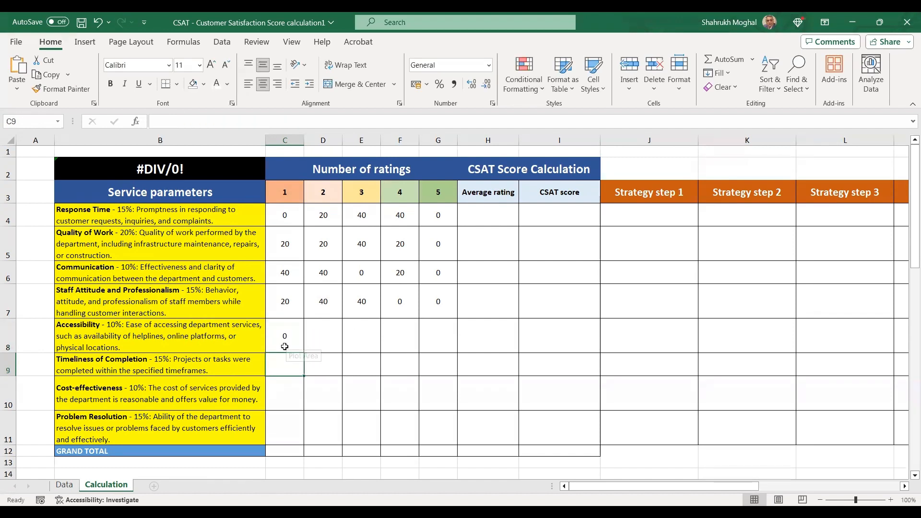
{"action": "key", "text": "Up"}
{"action": "left_click_drag", "start_coordinate": [304, 353], "coordinate": [436, 358]}
- Enter =COUNTIFS(Data!$G:$G,Calculation!C3) in C9 for Timeliness of Completion and fill it across to G9
{"action": "left_click", "coordinate": [281, 363]}
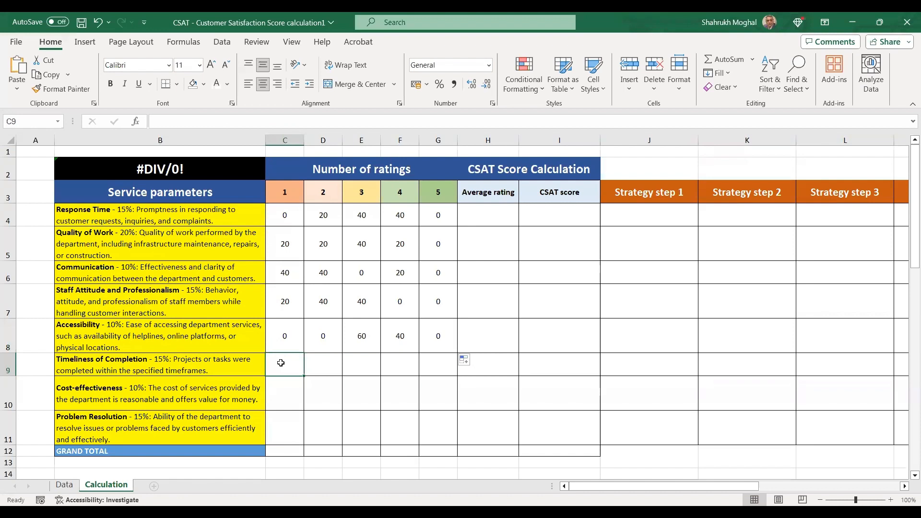
{"action": "type", "text": "="}
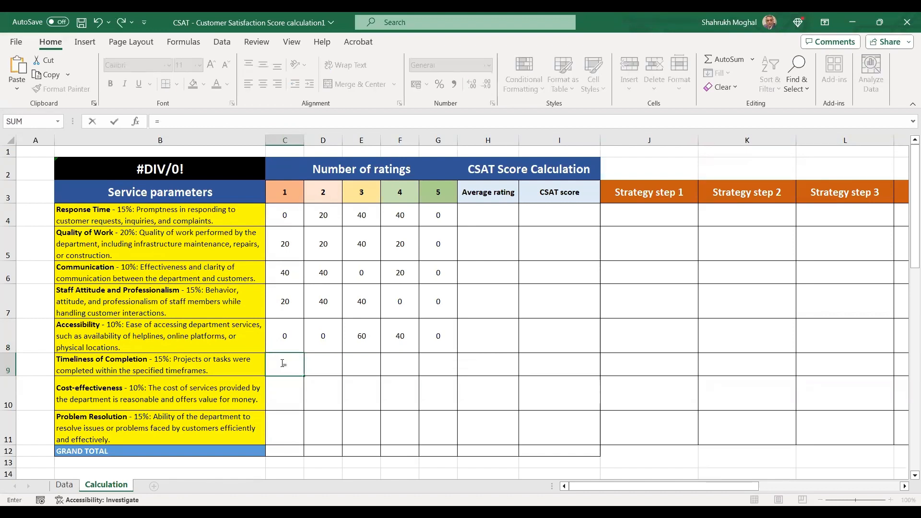
{"action": "type", "text": "COUNTIFS(Data!$B:$B,Calculation!C3)"}
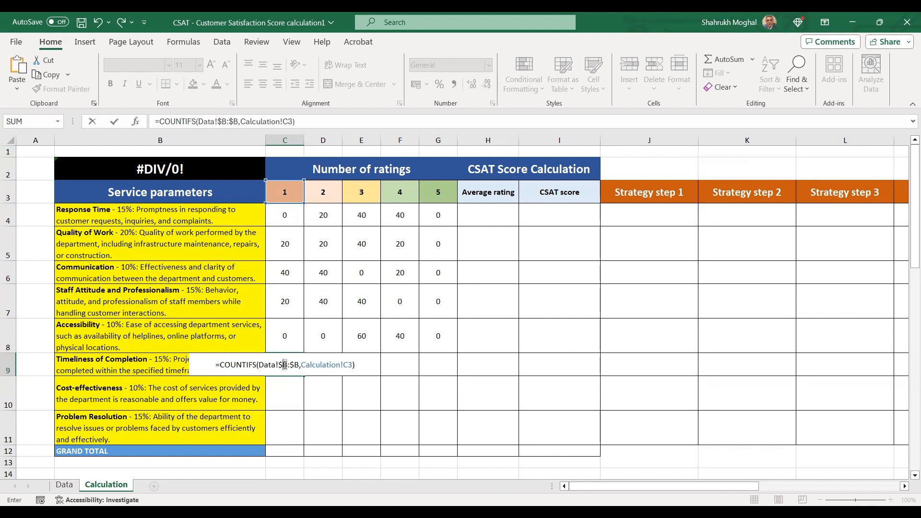
{"action": "double_click", "coordinate": [285, 365]}
{"action": "type", "text": "G"}
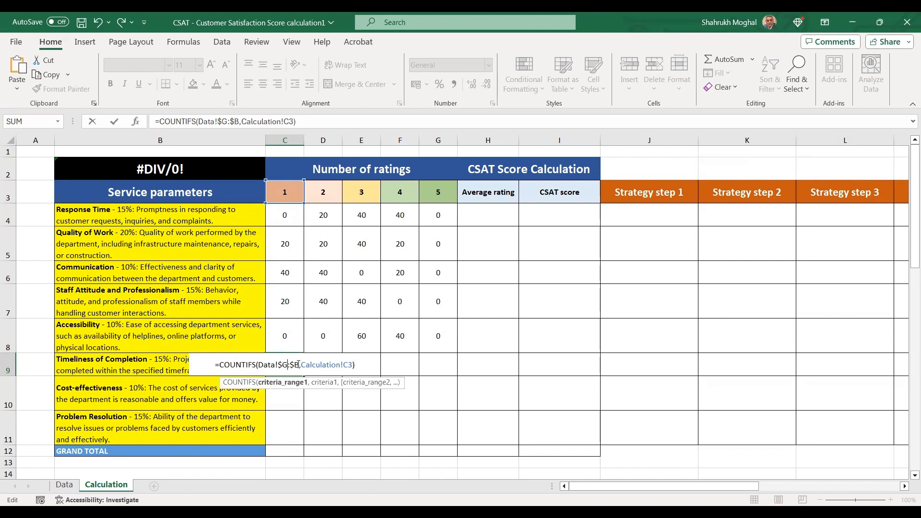
{"action": "double_click", "coordinate": [296, 364]}
{"action": "type", "text": "G"}
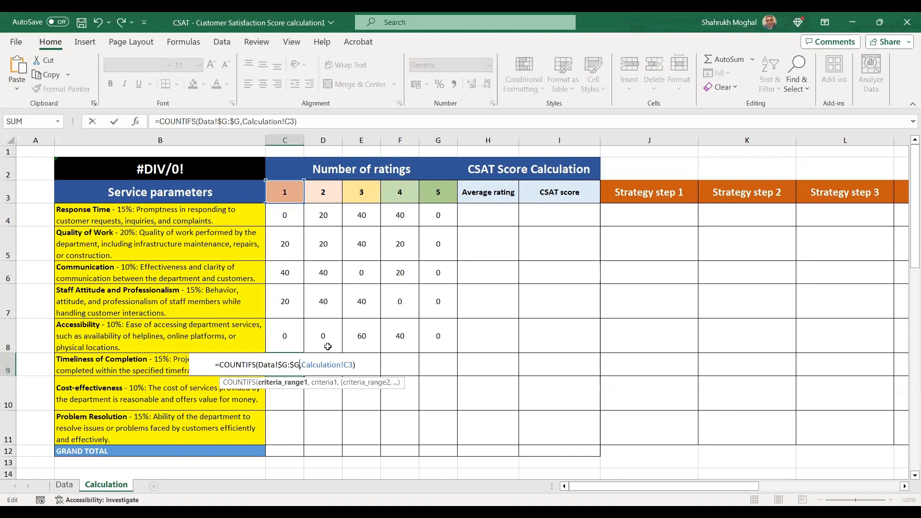
{"action": "key", "text": "ctrl+Return"}
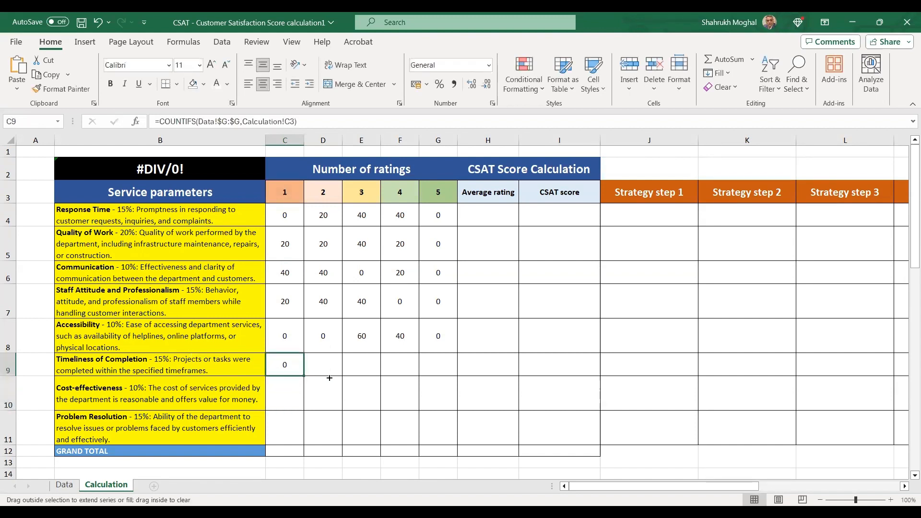
{"action": "left_click_drag", "start_coordinate": [330, 378], "coordinate": [438, 374]}
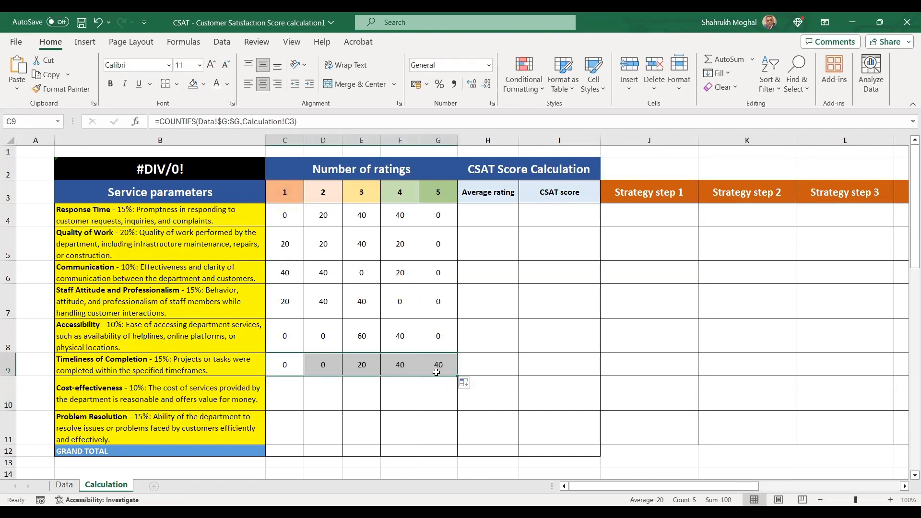
- Enter =COUNTIFS(Data!$H:$H,Calculation!C3) in C10 for Cost-effectiveness and fill it across to G10
{"action": "left_click", "coordinate": [286, 394]}
{"action": "type", "text": "="}
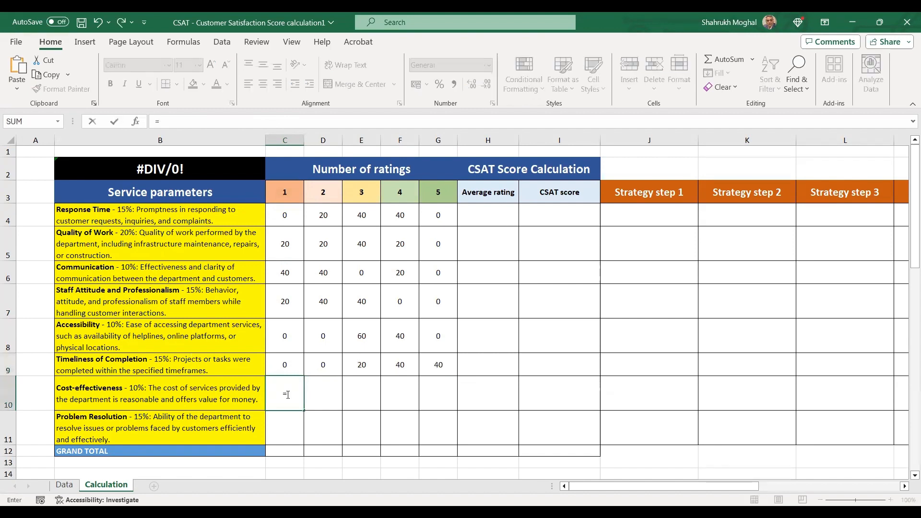
{"action": "type", "text": "COUNTIFS(Data!$B:$B,Calculation!C3)"}
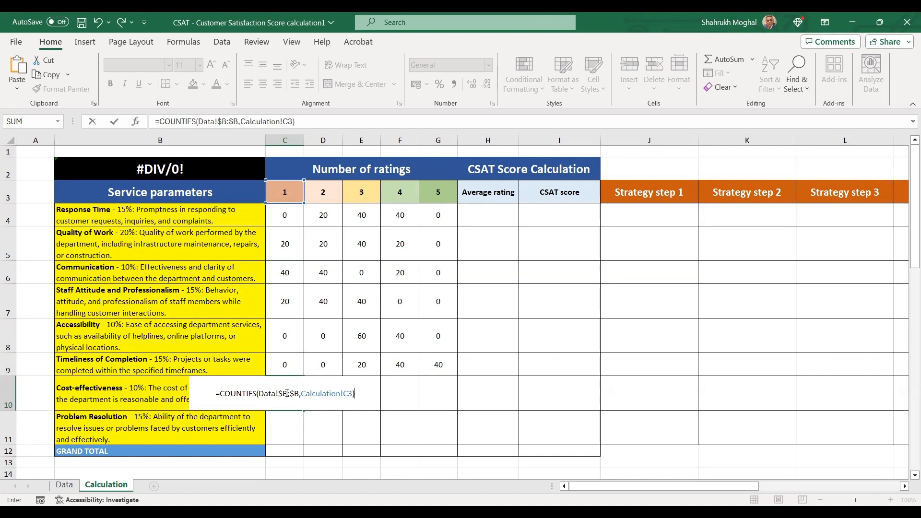
{"action": "left_click_drag", "start_coordinate": [283, 393], "coordinate": [295, 393]}
{"action": "type", "text": "H:$H"}
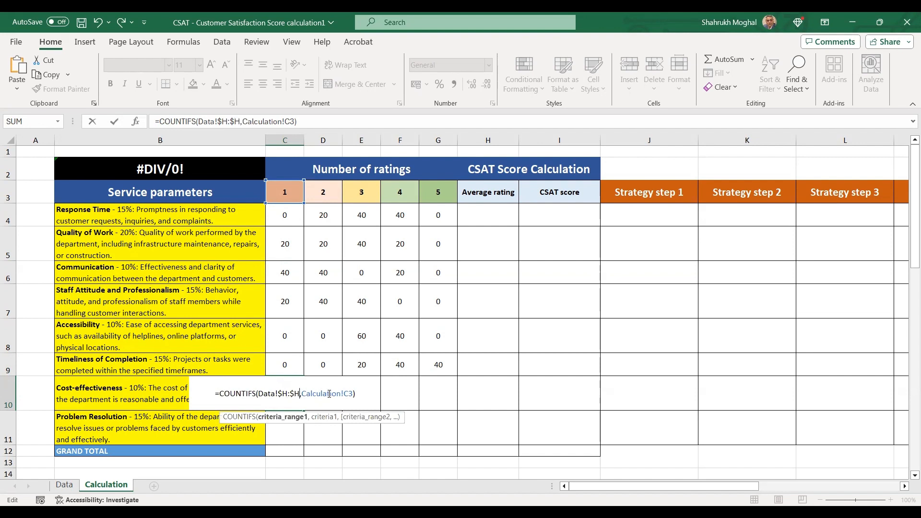
{"action": "key", "text": "Return"}
{"action": "left_click", "coordinate": [286, 397]}
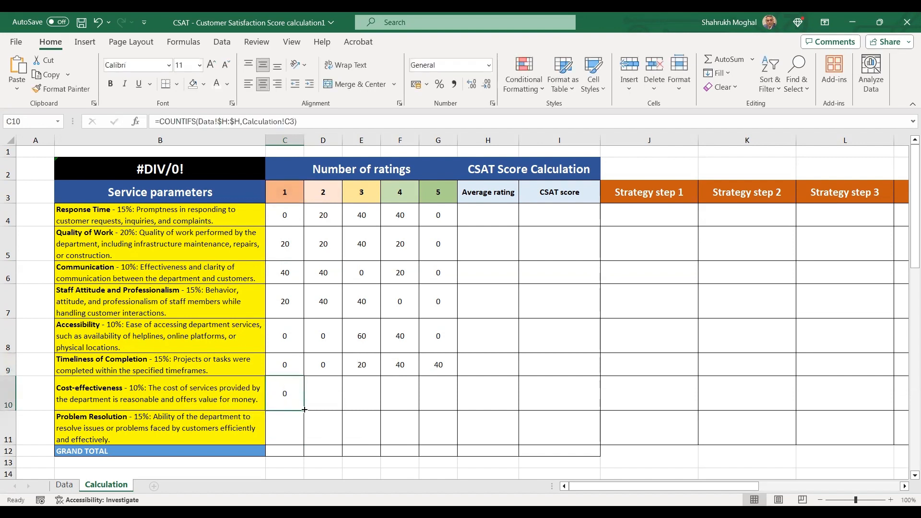
{"action": "left_click_drag", "start_coordinate": [306, 409], "coordinate": [457, 410]}
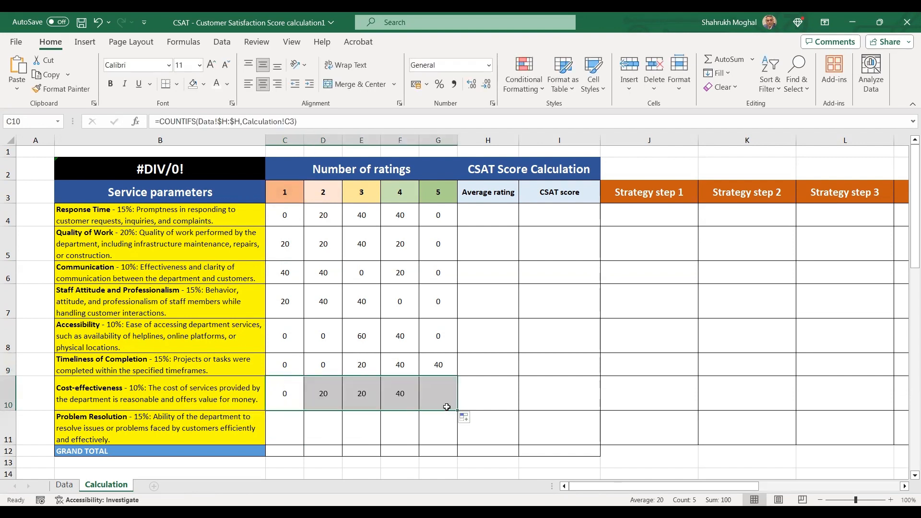
- Enter =COUNTIFS(Data!$I:$I,Calculation!C3) in C11 for Problem Resolution and fill it across to G11
{"action": "key", "text": "Down"}
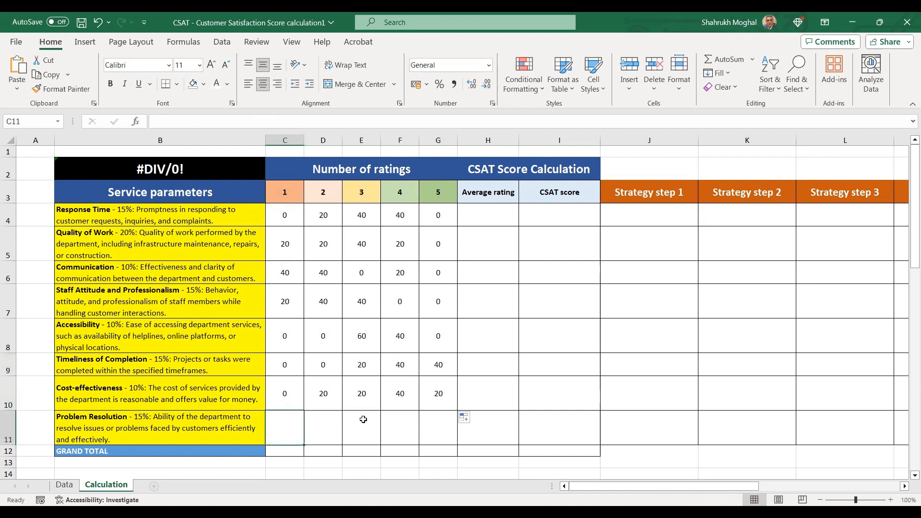
{"action": "type", "text": "="}
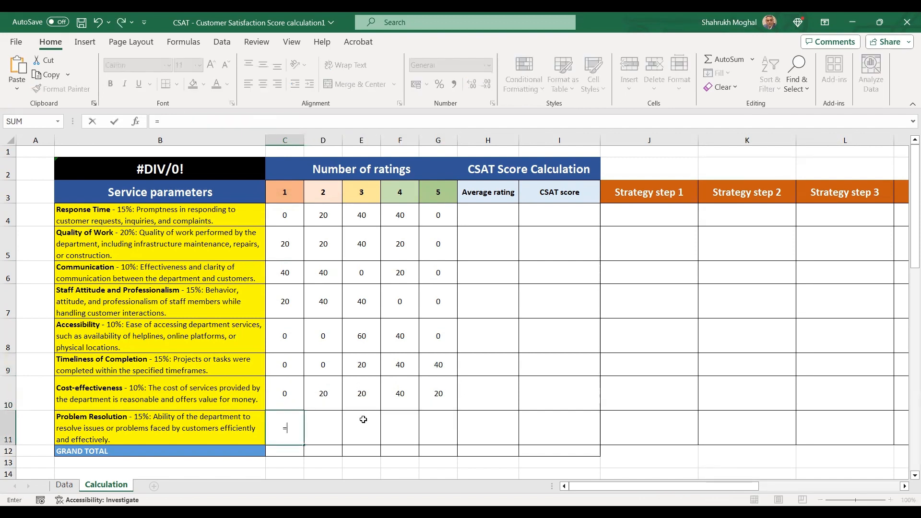
{"action": "type", "text": "COUNTIFS(Data!$B:$B,Calculation!C3)"}
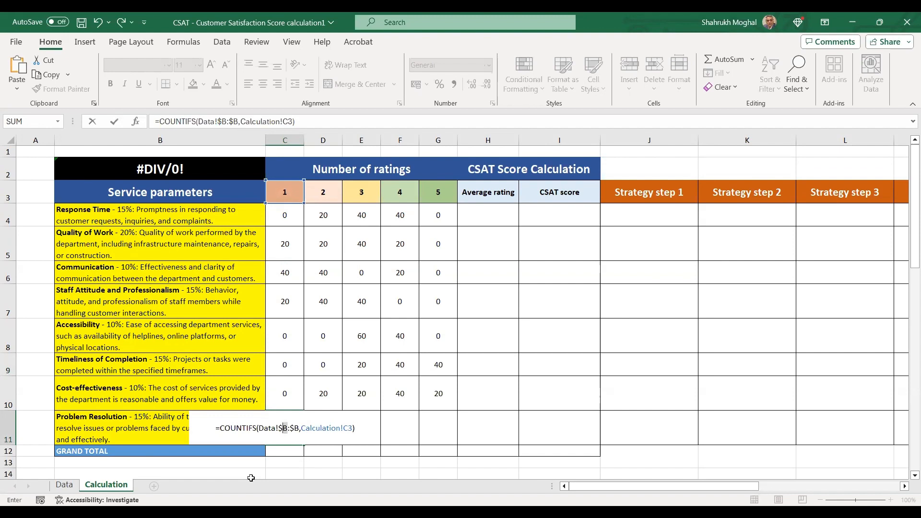
{"action": "key", "text": "F2"}
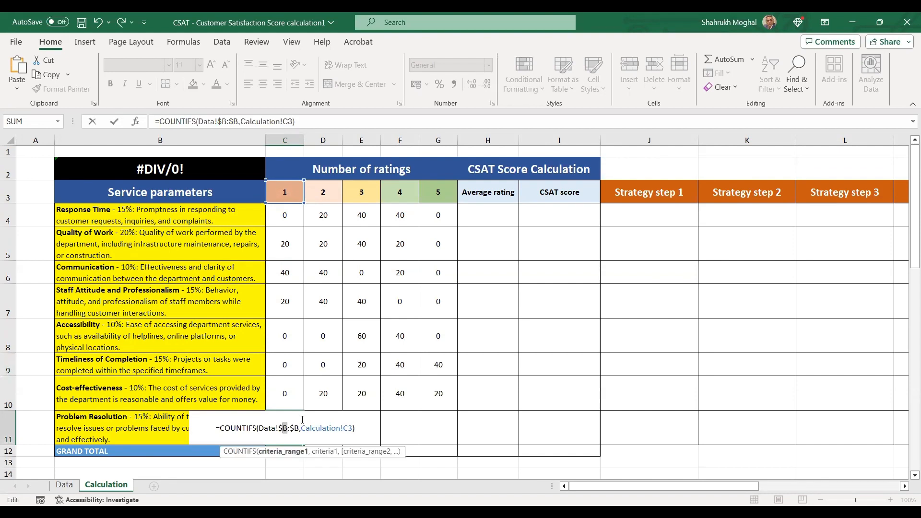
{"action": "type", "text": "i"}
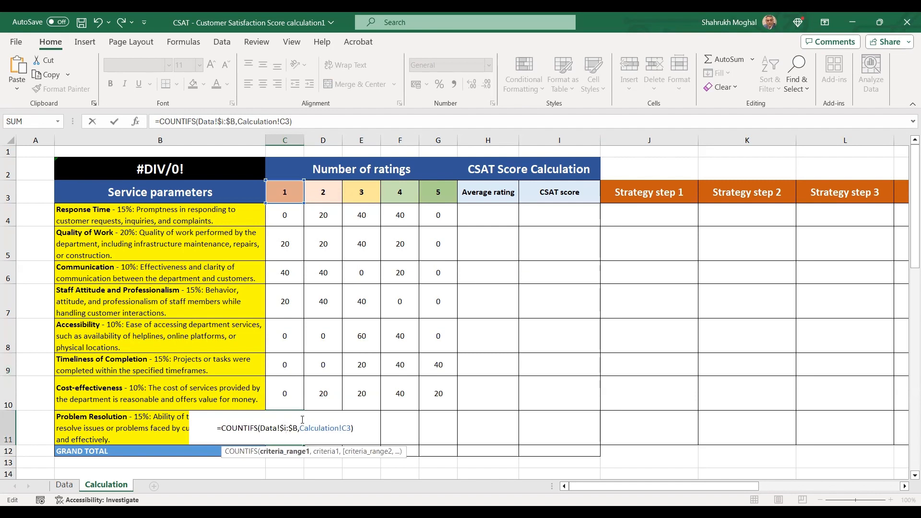
{"action": "key", "text": "BackSpace"}
{"action": "type", "text": "I"}
{"action": "key", "text": "Right"}
{"action": "key", "text": "Right"}
{"action": "key", "text": "shift+Right"}
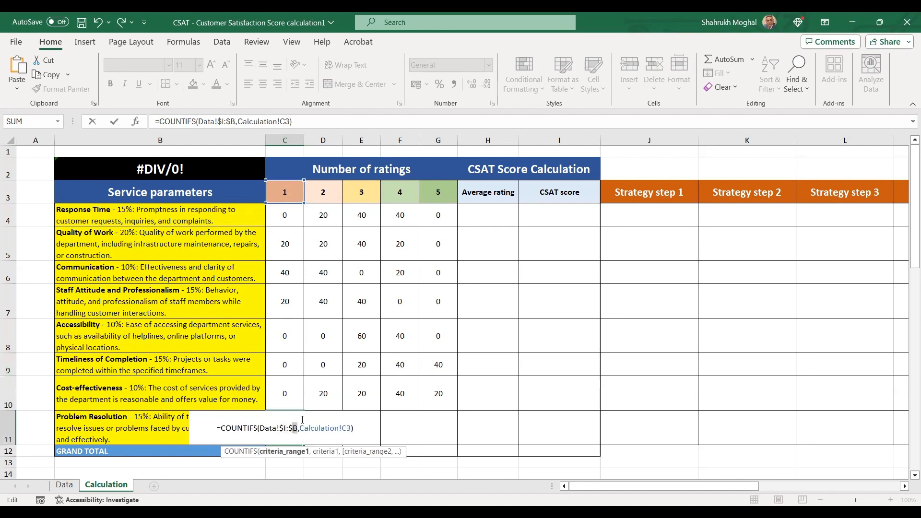
{"action": "type", "text": "I"}
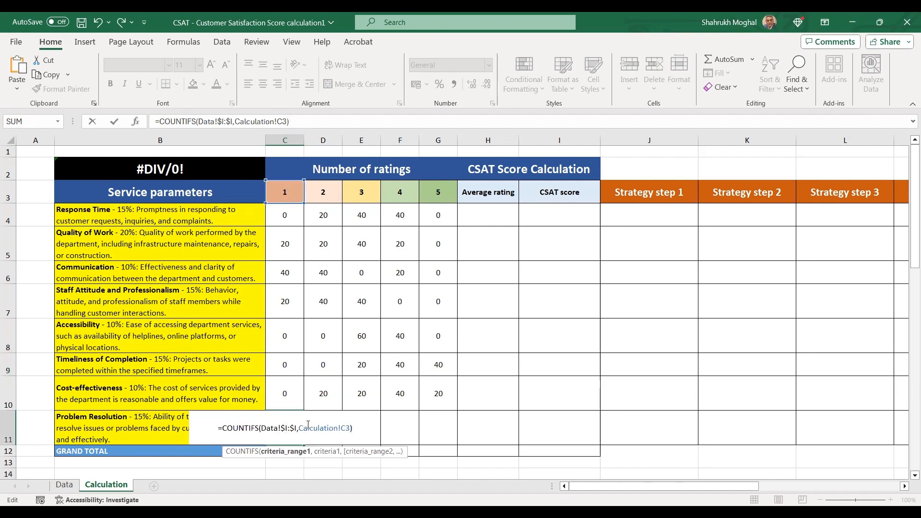
{"action": "key", "text": "Return"}
{"action": "left_click", "coordinate": [293, 426]}
{"action": "left_click_drag", "start_coordinate": [304, 444], "coordinate": [438, 437]}
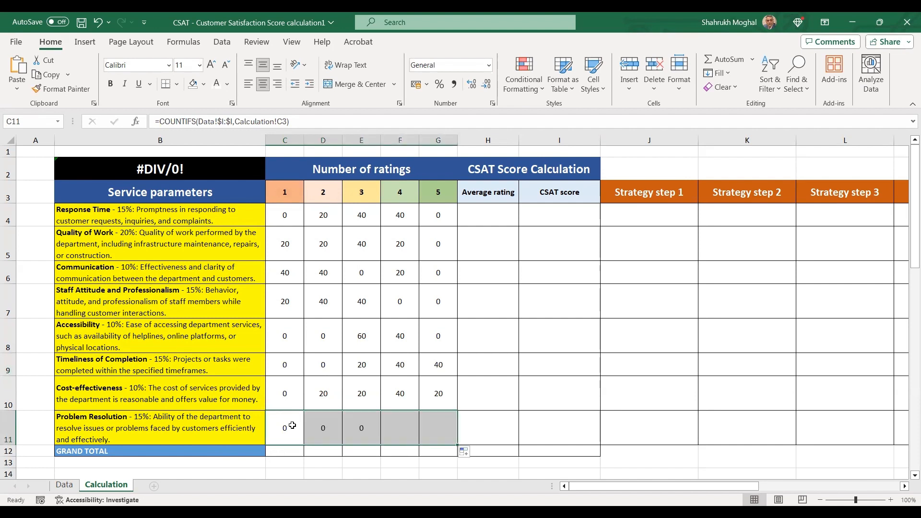
- Examine how the rating values in row 3 pair with the Response Time counts in C4:G4 for the average rating
{"action": "left_click", "coordinate": [359, 294]}
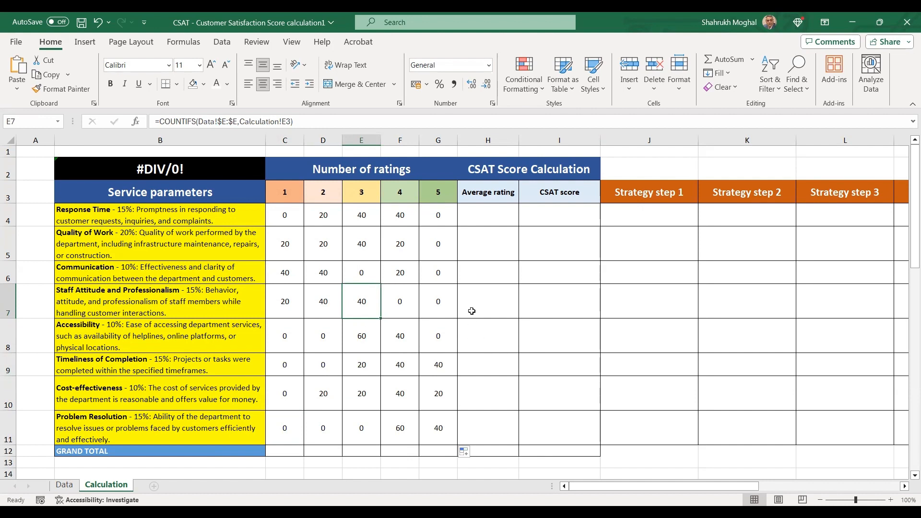
{"action": "left_click", "coordinate": [494, 215]}
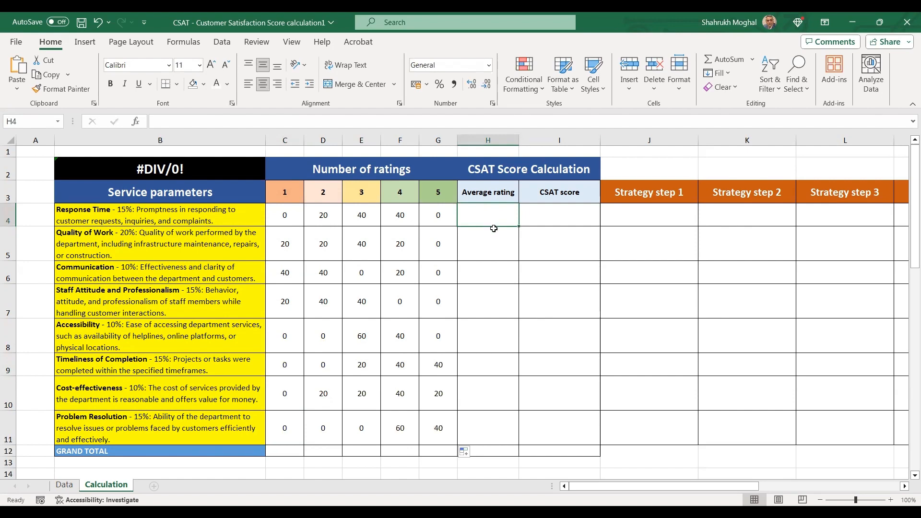
{"action": "scroll", "coordinate": [494, 229], "scroll_direction": "down", "scroll_amount": 1}
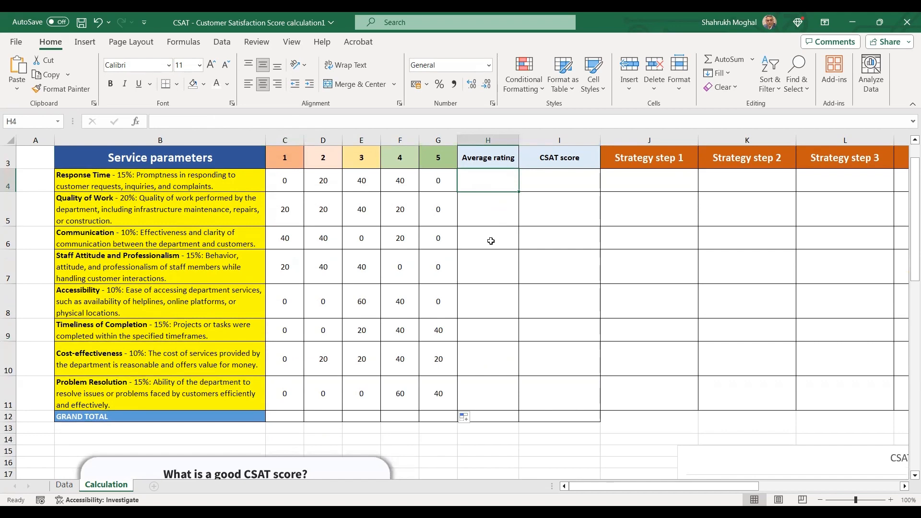
{"action": "scroll", "coordinate": [491, 241], "scroll_direction": "up", "scroll_amount": 1}
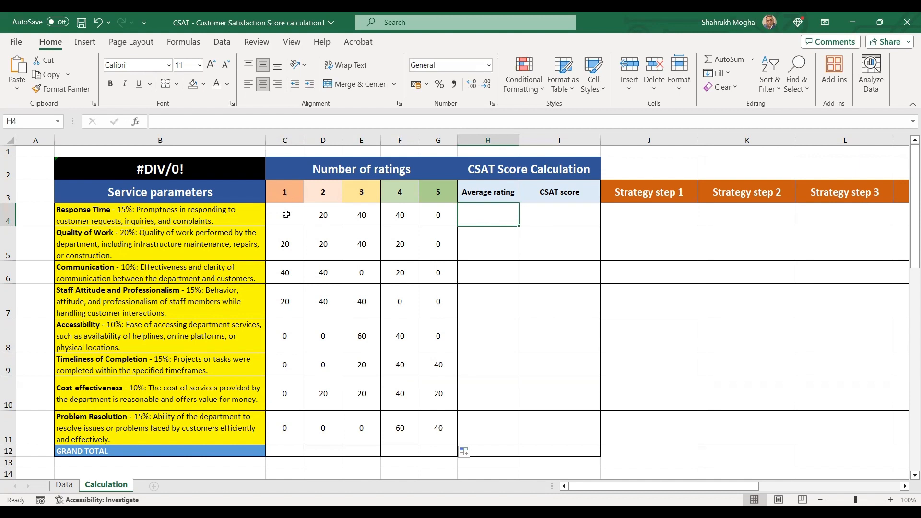
{"action": "left_click", "coordinate": [319, 197]}
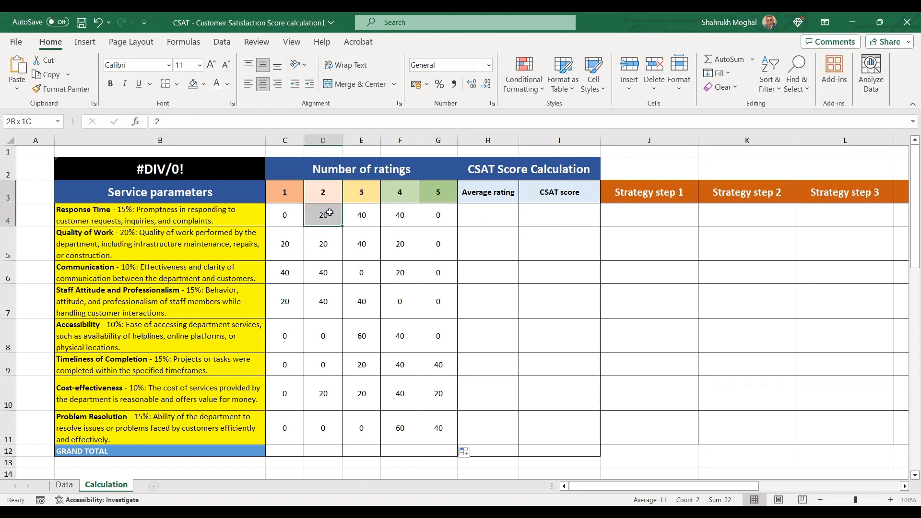
{"action": "left_click_drag", "start_coordinate": [395, 195], "coordinate": [402, 231]}
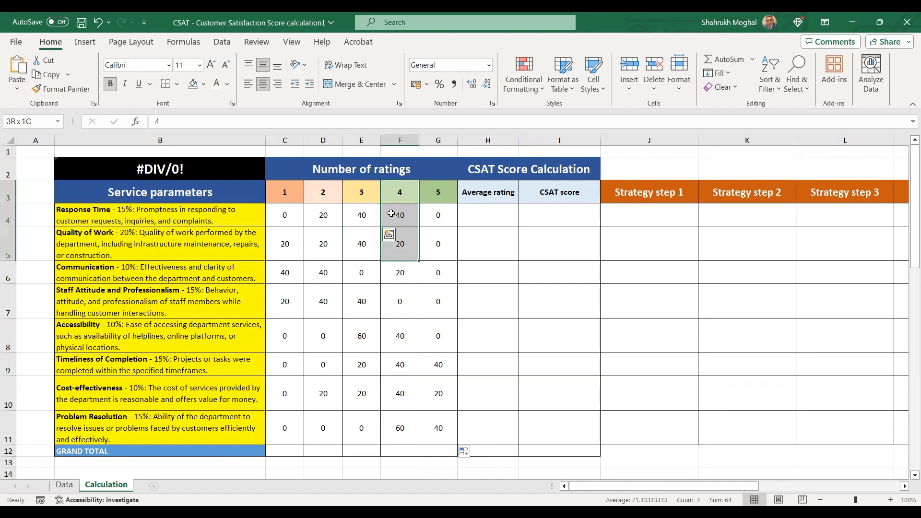
{"action": "left_click", "coordinate": [391, 214]}
{"action": "left_click_drag", "start_coordinate": [397, 191], "coordinate": [401, 216]}
{"action": "left_click_drag", "start_coordinate": [435, 189], "coordinate": [435, 222]}
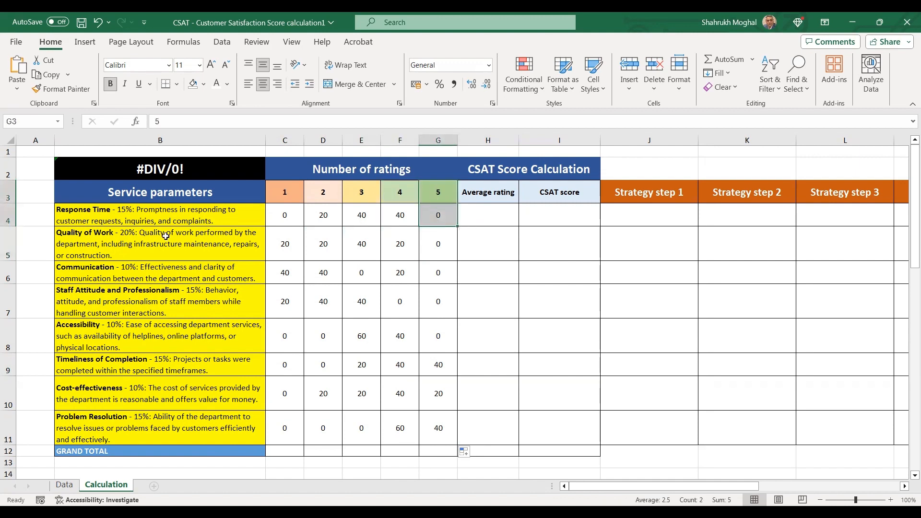
{"action": "left_click_drag", "start_coordinate": [110, 216], "coordinate": [434, 215]}
{"action": "left_click", "coordinate": [400, 215]}
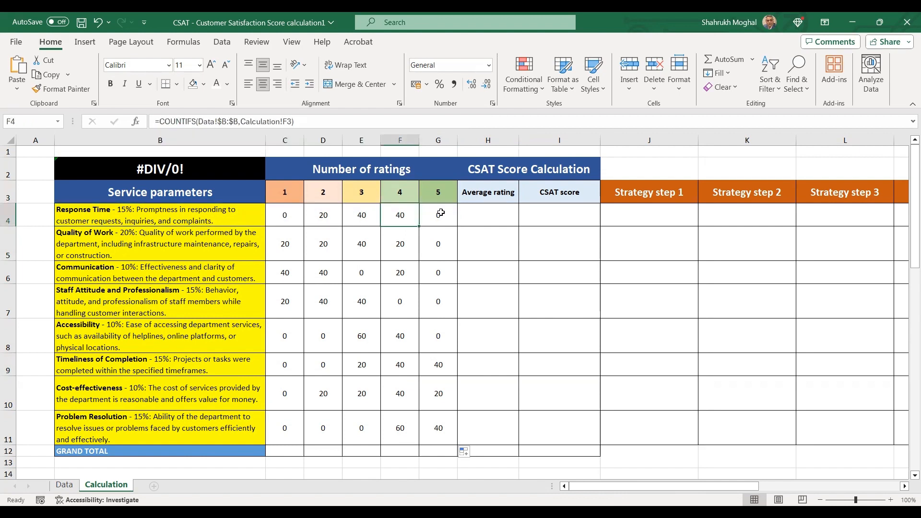
{"action": "left_click_drag", "start_coordinate": [448, 215], "coordinate": [288, 215]}
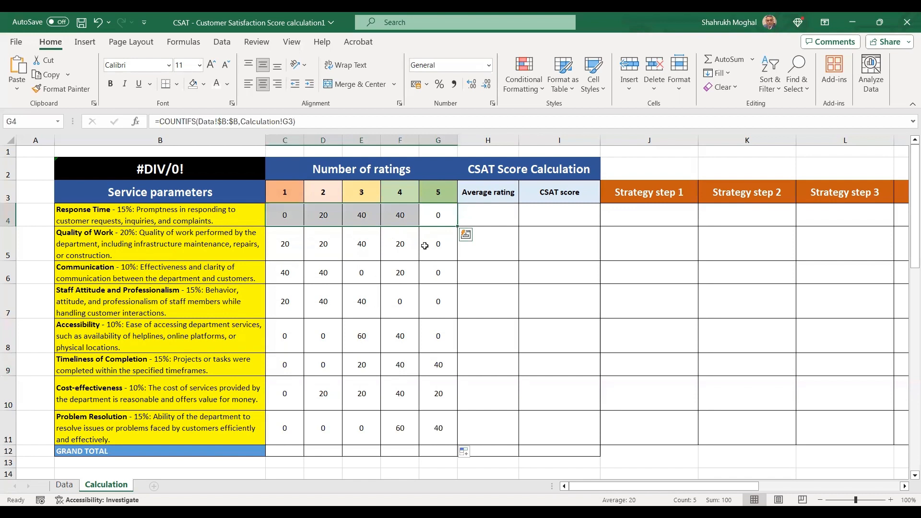
{"action": "left_click", "coordinate": [468, 253]}
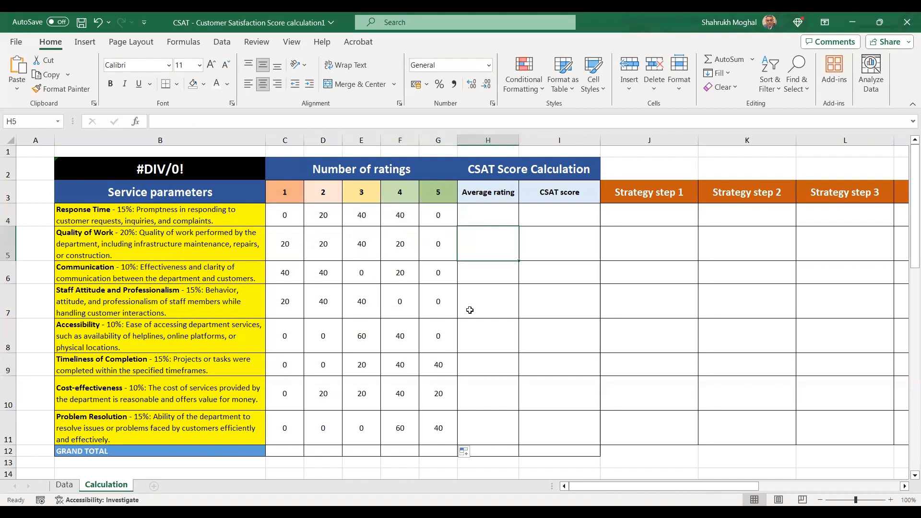
{"action": "left_click", "coordinate": [484, 216]}
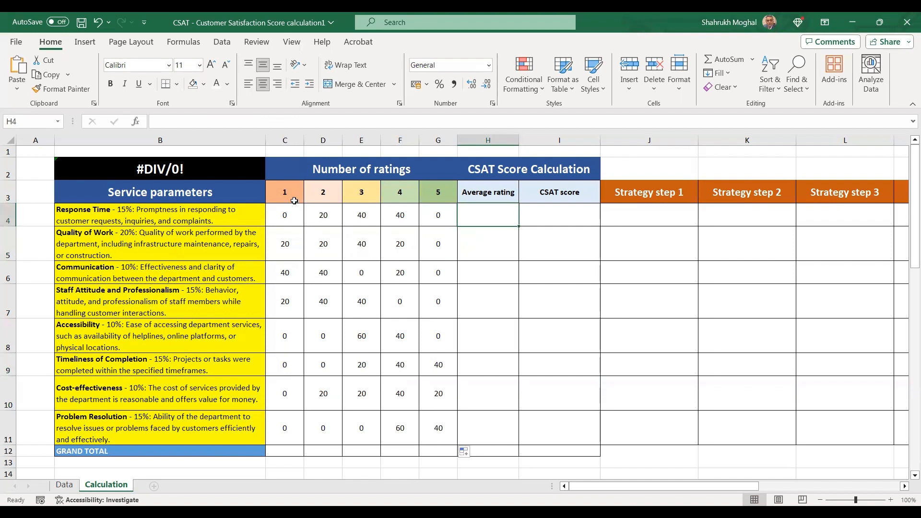
{"action": "left_click_drag", "start_coordinate": [286, 190], "coordinate": [288, 211]}
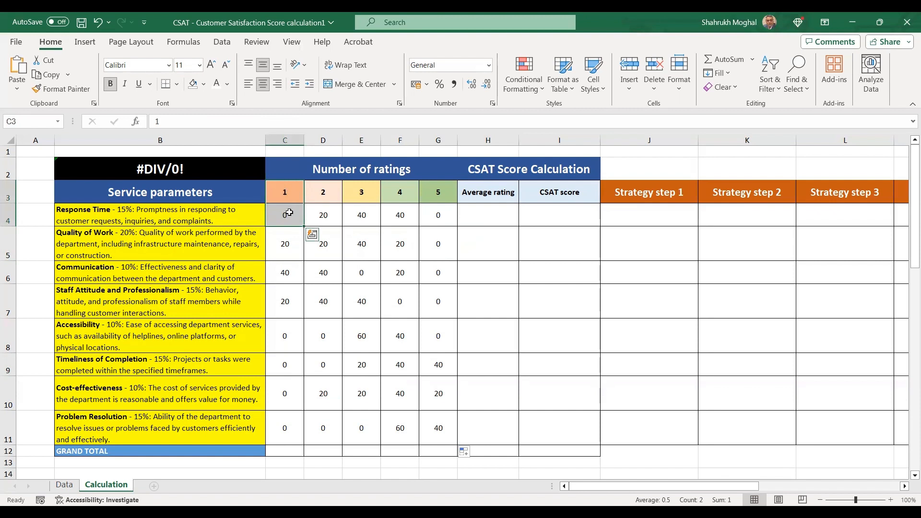
{"action": "left_click_drag", "start_coordinate": [323, 191], "coordinate": [361, 215]}
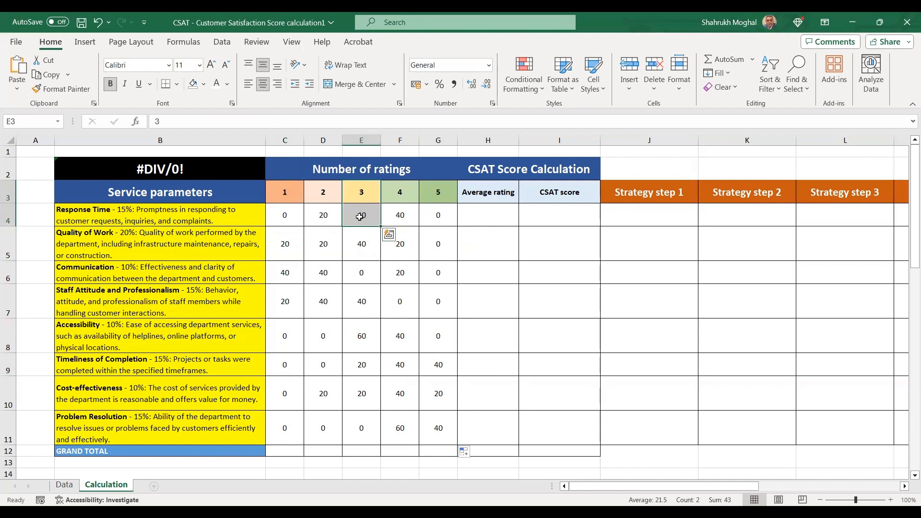
{"action": "left_click_drag", "start_coordinate": [405, 187], "coordinate": [406, 214]}
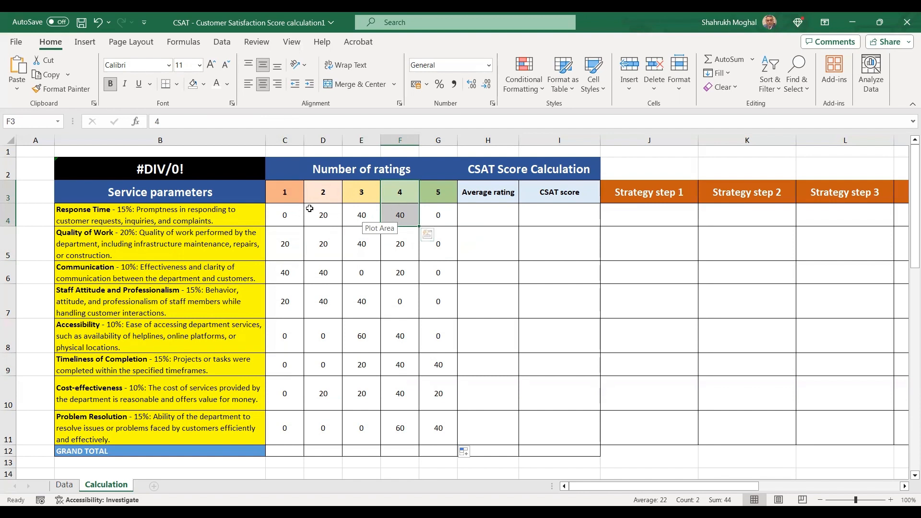
{"action": "left_click_drag", "start_coordinate": [443, 214], "coordinate": [289, 216]}
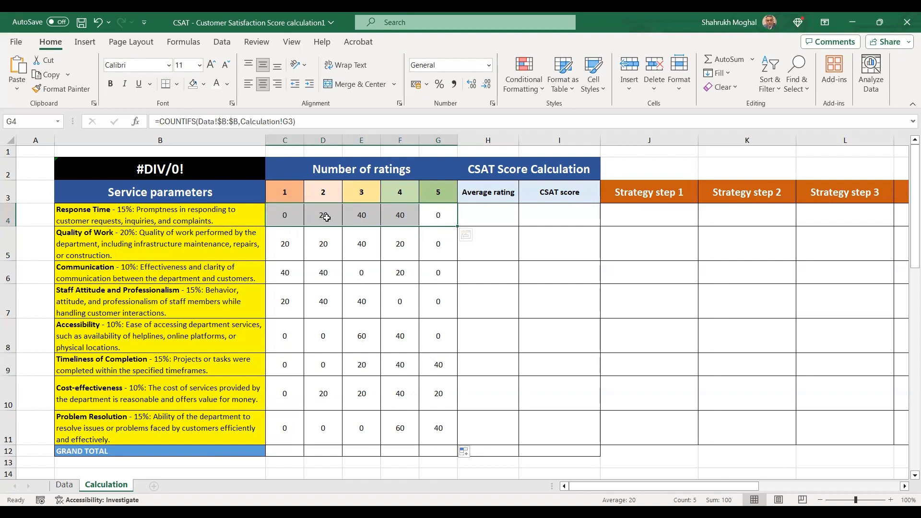
{"action": "left_click", "coordinate": [494, 215]}
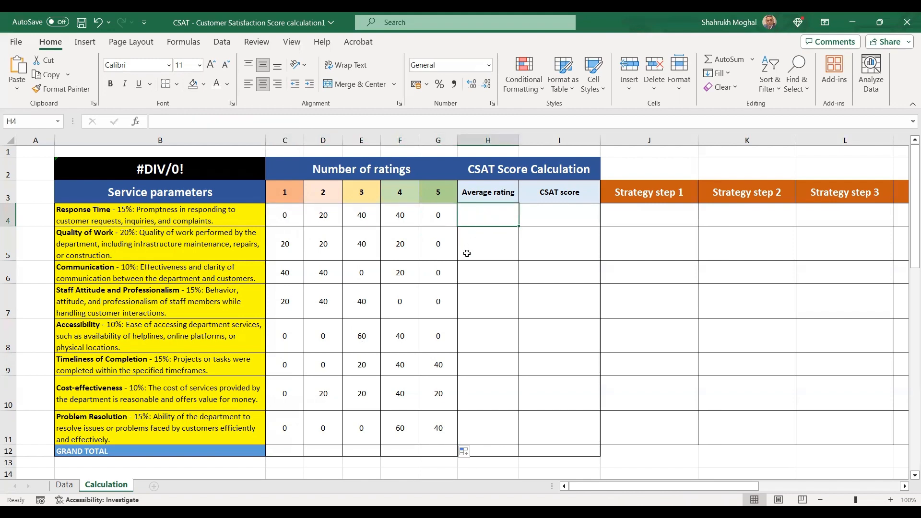
- Copy the average rating formula from the formula notes and enter =SUMPRODUCT($C$3:$G$3,C4:G4)/SUM(C4:G4) in H4 for Response Time
{"action": "scroll", "coordinate": [467, 253], "scroll_direction": "down", "scroll_amount": 4}
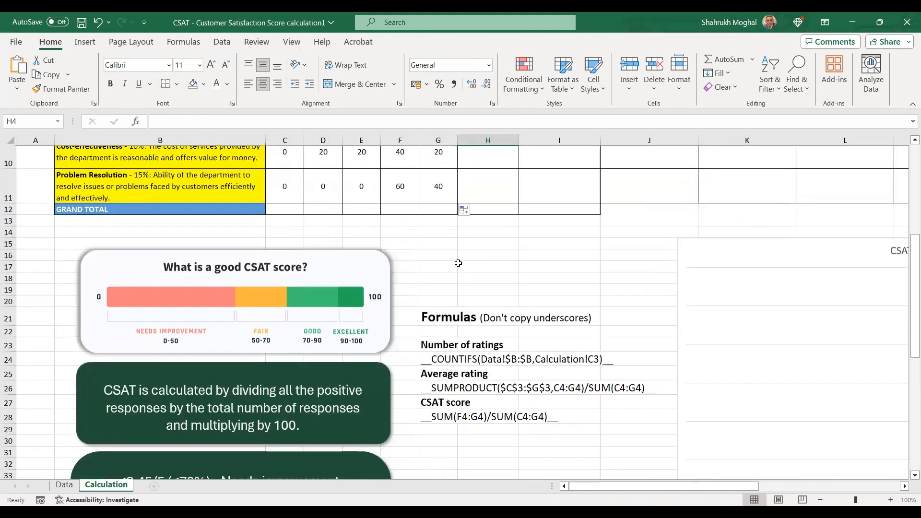
{"action": "double_click", "coordinate": [433, 318]}
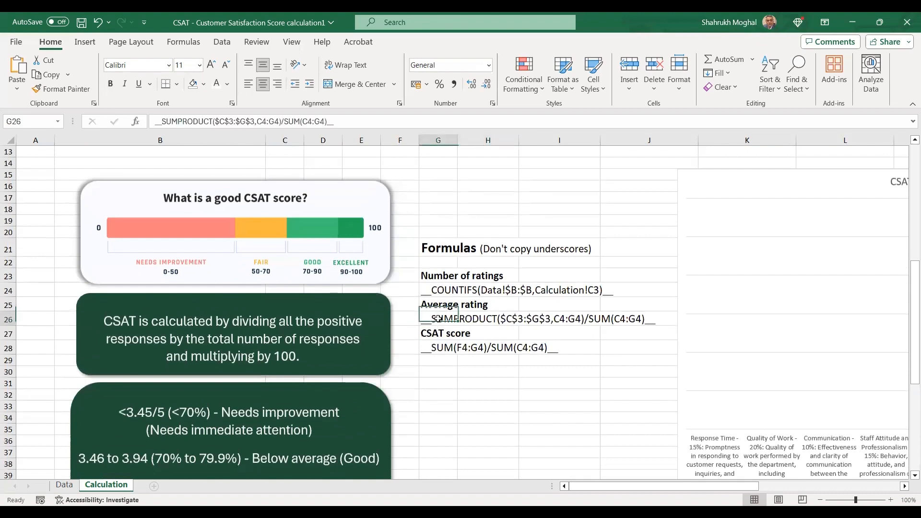
{"action": "left_click_drag", "start_coordinate": [433, 318], "coordinate": [646, 319]}
{"action": "key", "text": "ctrl+c"}
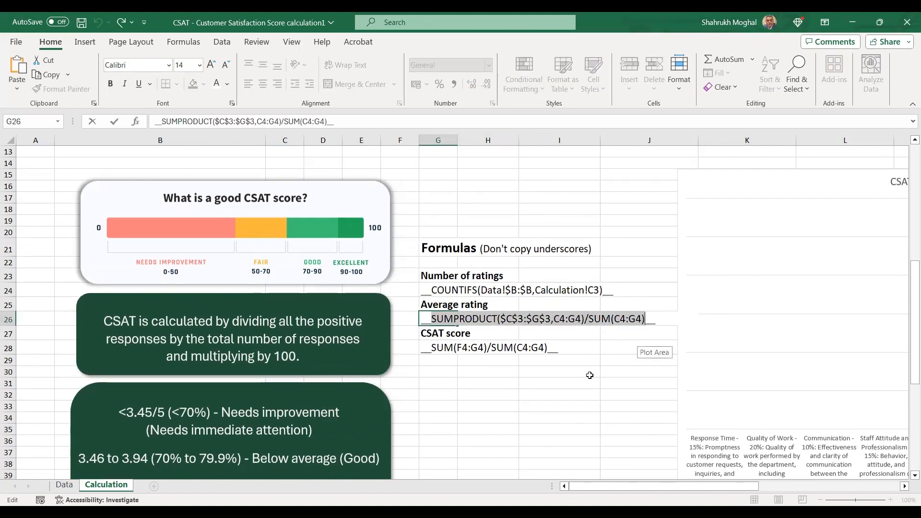
{"action": "scroll", "coordinate": [590, 376], "scroll_direction": "up", "scroll_amount": 4}
{"action": "left_click", "coordinate": [488, 215]}
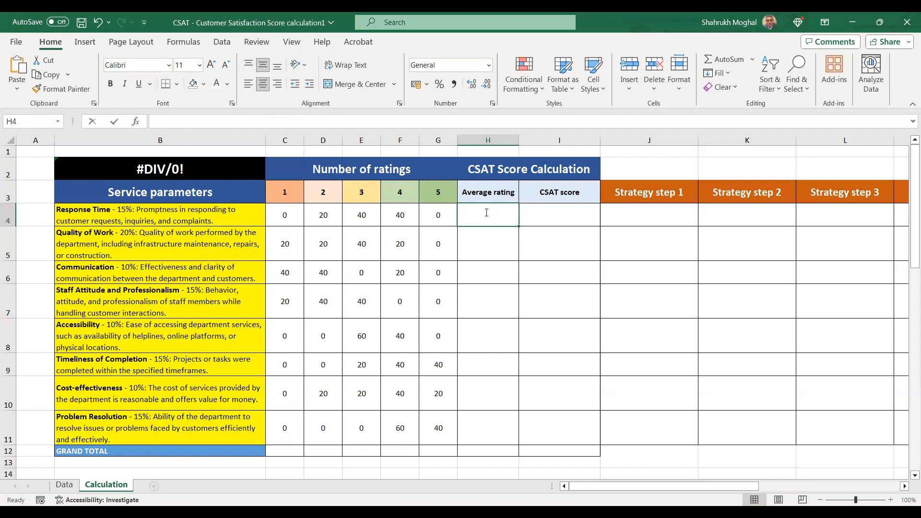
{"action": "type", "text": "="}
{"action": "key", "text": "ctrl+v"}
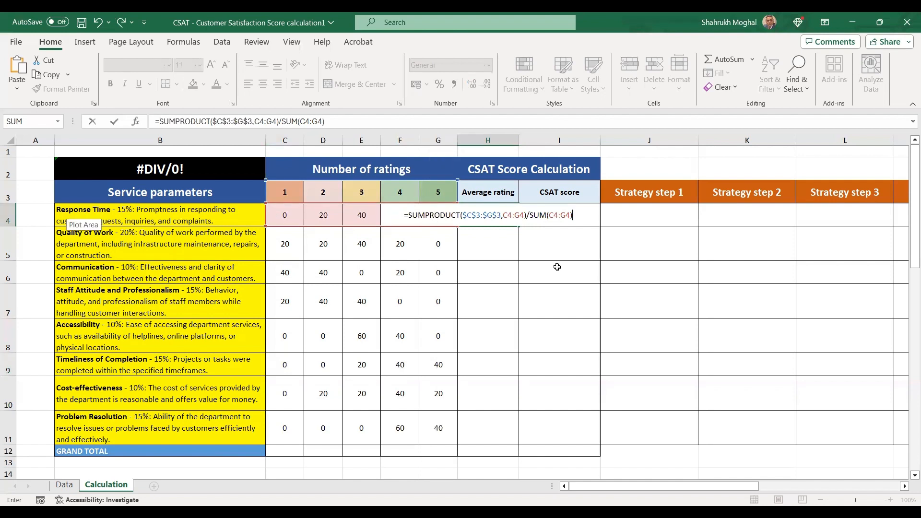
{"action": "left_click", "coordinate": [496, 215]}
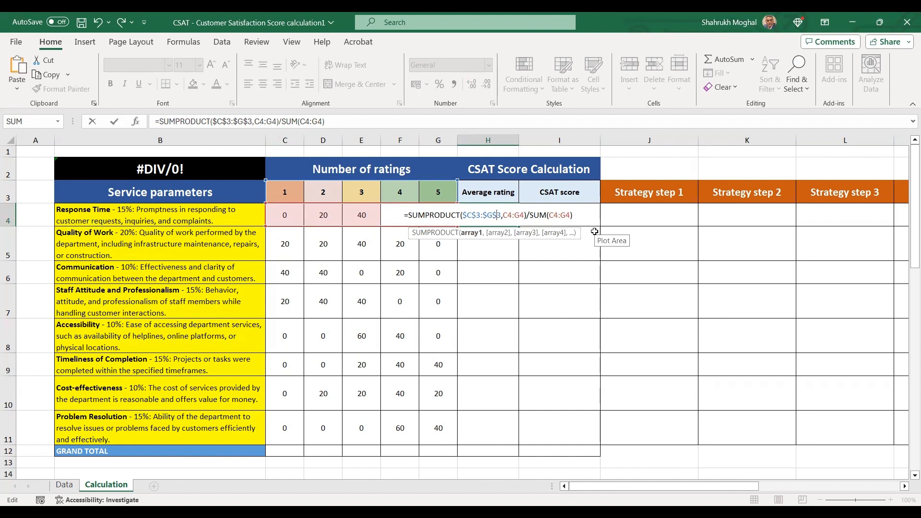
{"action": "key", "text": "Return"}
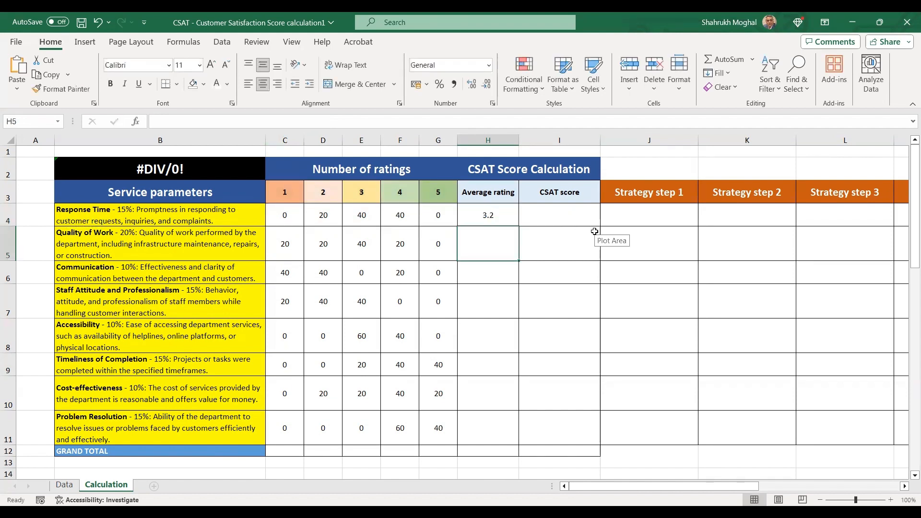
- Fill the average rating formula from H4 down to H11 for all remaining service parameters
{"action": "left_click", "coordinate": [488, 218]}
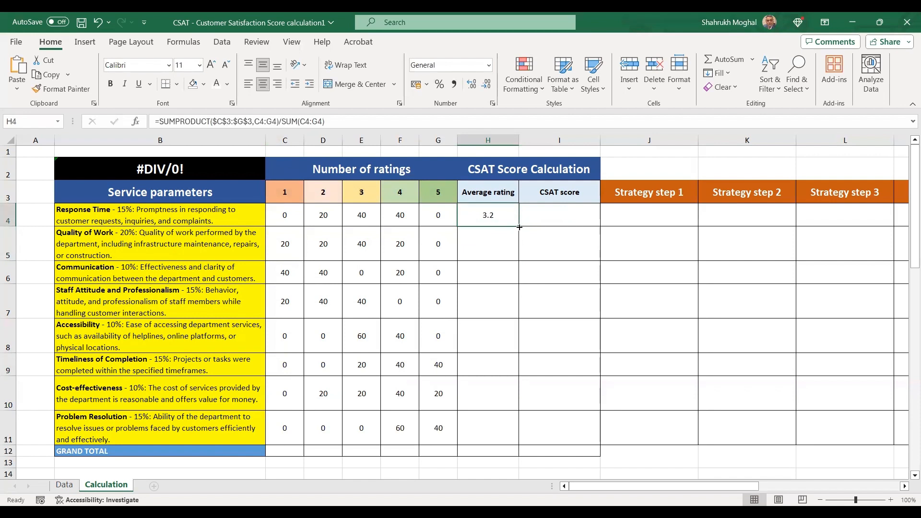
{"action": "left_click_drag", "start_coordinate": [517, 226], "coordinate": [521, 422]}
{"action": "left_click", "coordinate": [633, 389]}
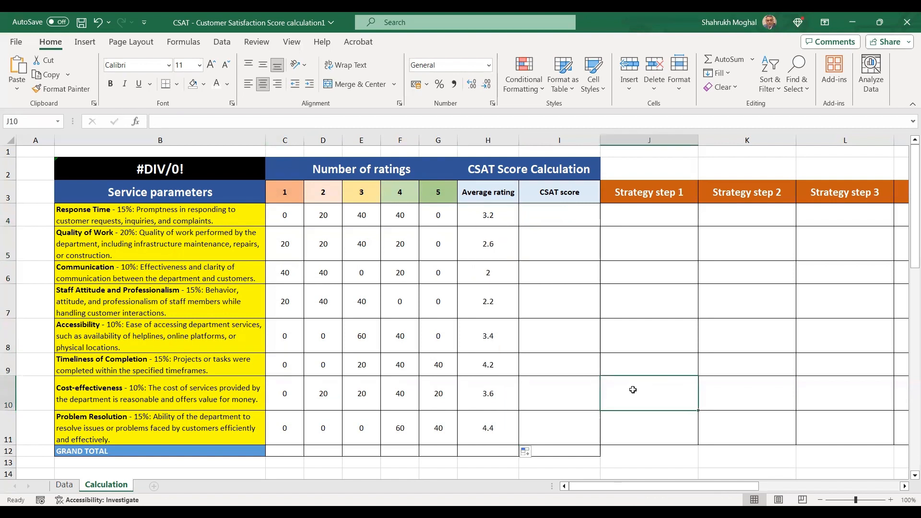
- Fill the Grand Total cell H12 in the Average rating column with standard yellow
{"action": "left_click_drag", "start_coordinate": [133, 216], "coordinate": [137, 427]}
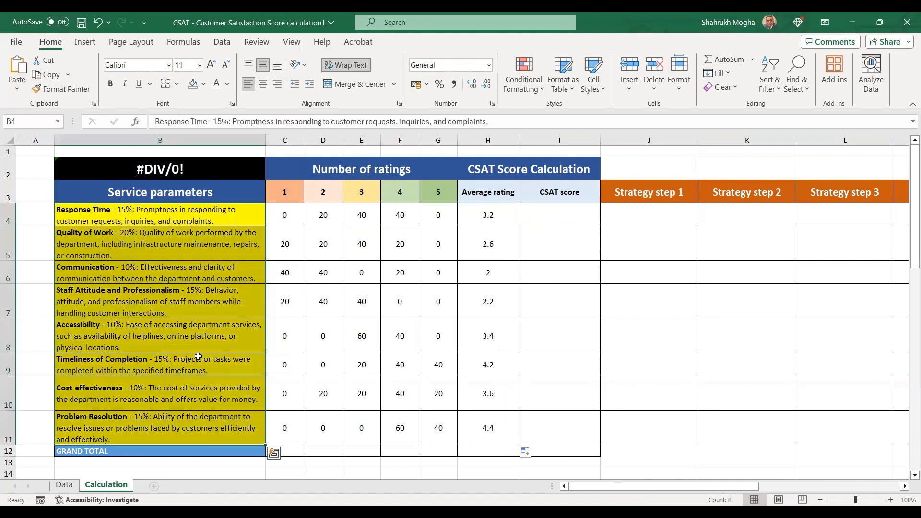
{"action": "scroll", "coordinate": [633, 374], "scroll_direction": "down", "scroll_amount": 1}
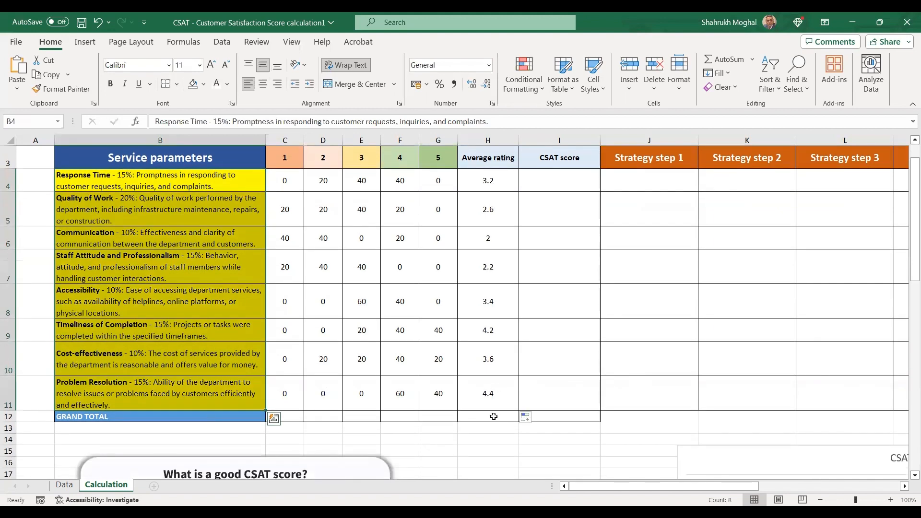
{"action": "left_click", "coordinate": [494, 417]}
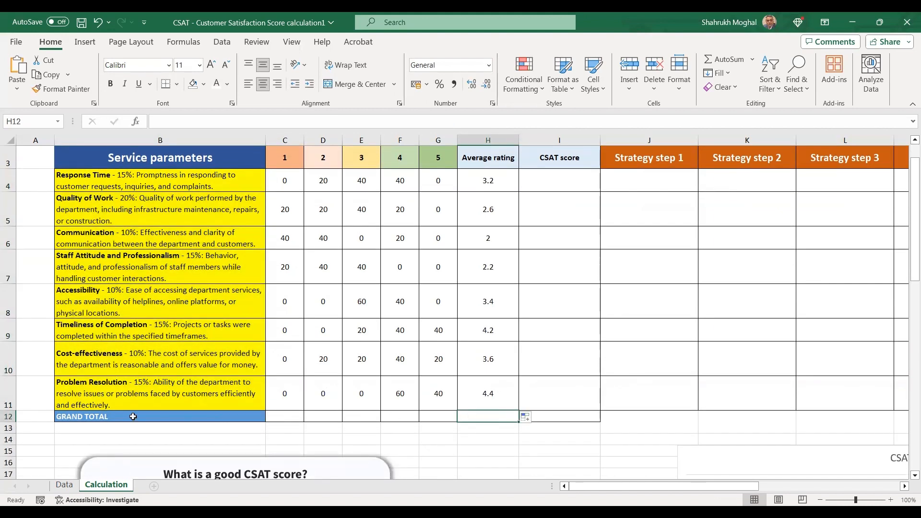
{"action": "left_click", "coordinate": [95, 418]}
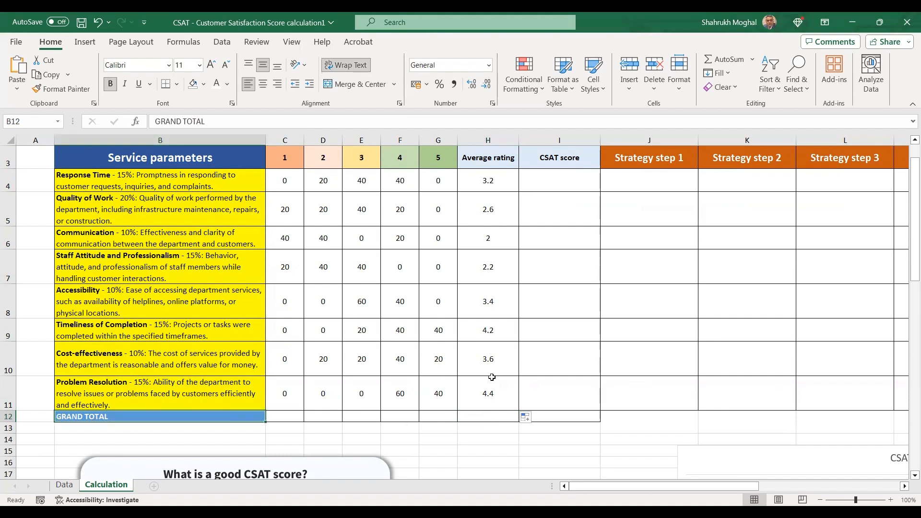
{"action": "left_click", "coordinate": [480, 416]}
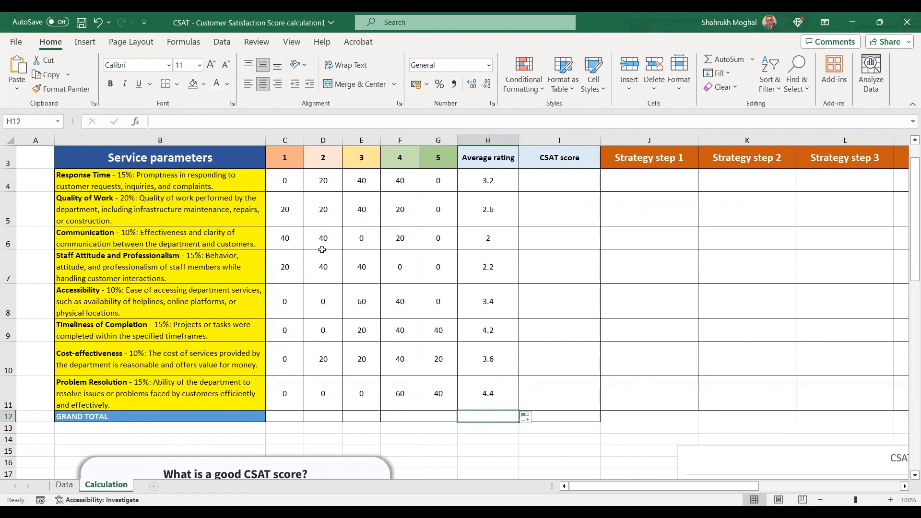
{"action": "left_click", "coordinate": [203, 86]}
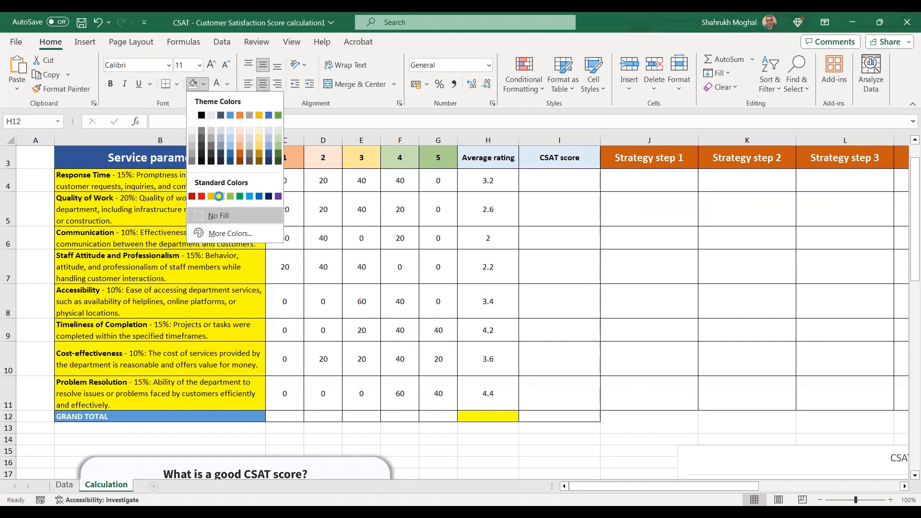
{"action": "left_click", "coordinate": [218, 196]}
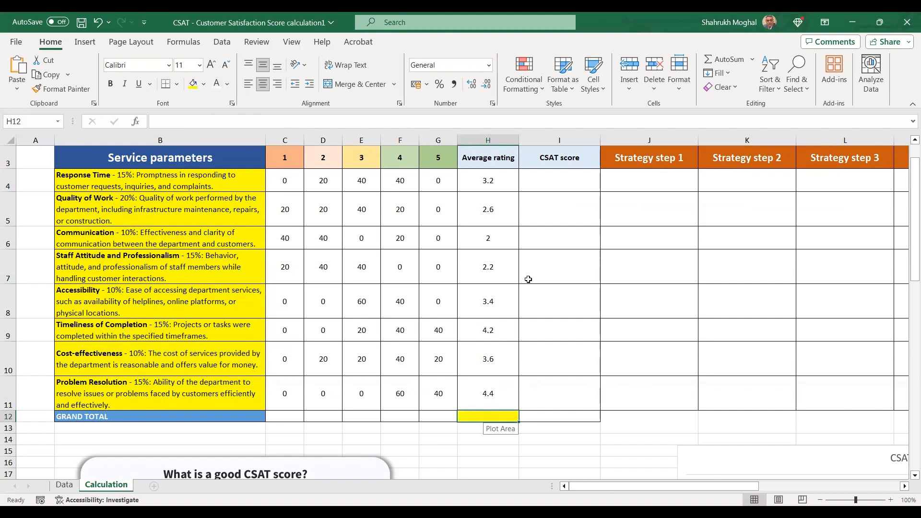
- Enter =AVERAGE(H4:H11) in H12 to calculate the overall average rating in the Grand Total row
{"action": "left_click_drag", "start_coordinate": [492, 182], "coordinate": [494, 395]}
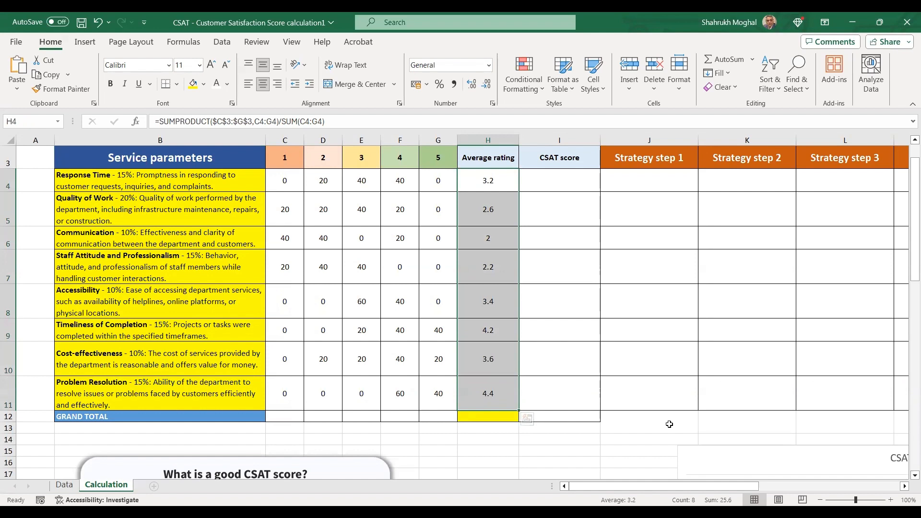
{"action": "left_click", "coordinate": [490, 417]}
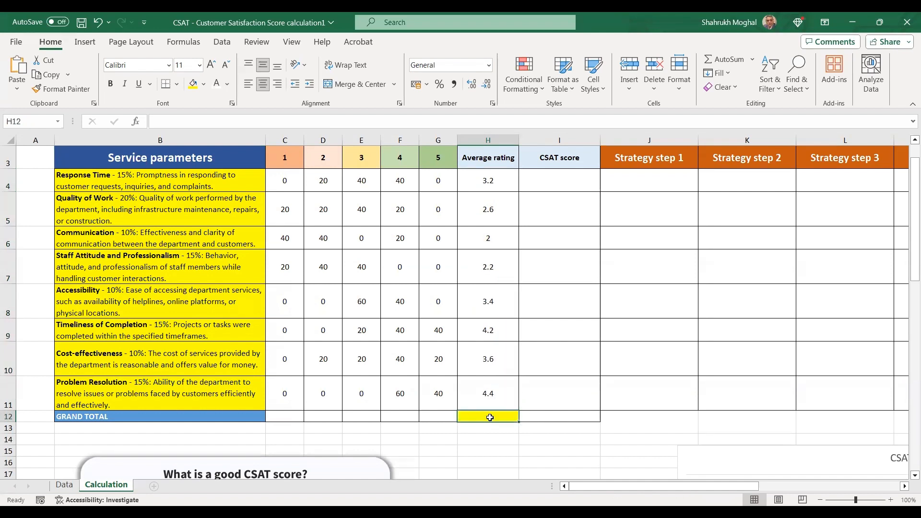
{"action": "type", "text": "="}
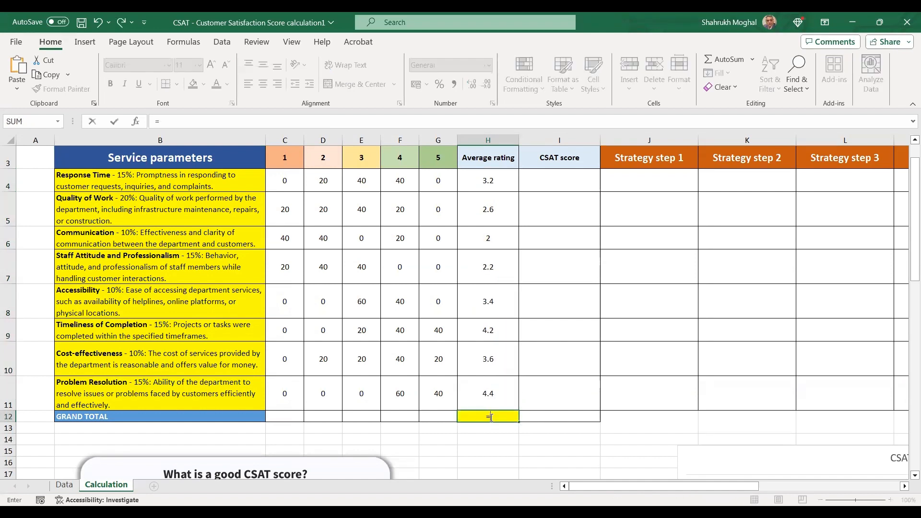
{"action": "type", "text": "AV"}
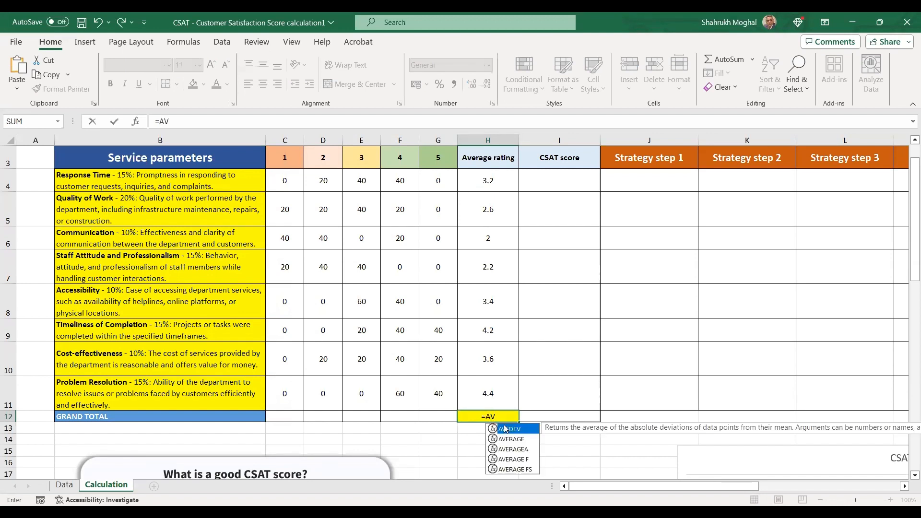
{"action": "key", "text": "Down"}
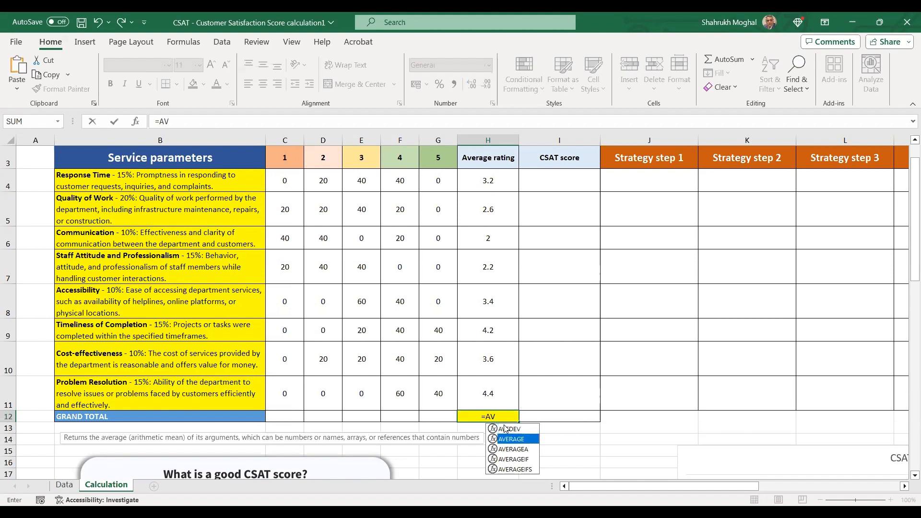
{"action": "key", "text": "Tab"}
{"action": "left_click_drag", "start_coordinate": [487, 181], "coordinate": [485, 214]}
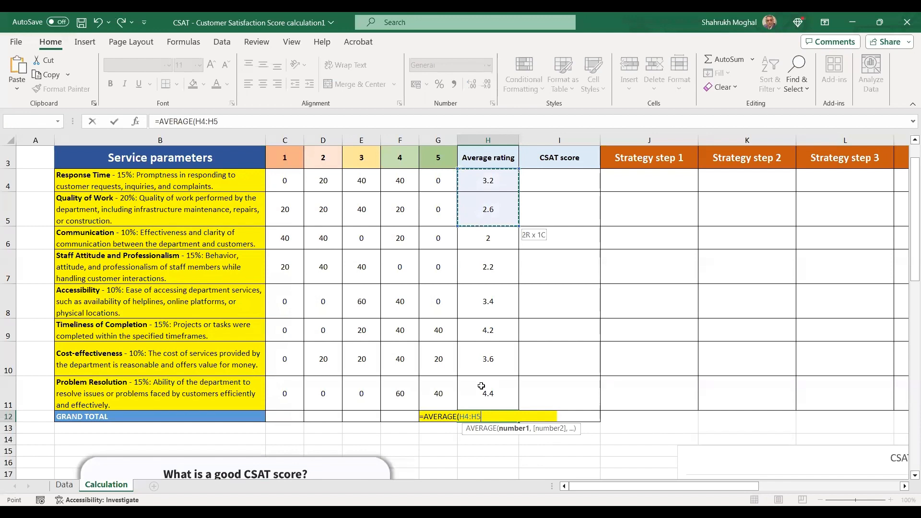
{"action": "left_click", "coordinate": [482, 385], "text": "shift"}
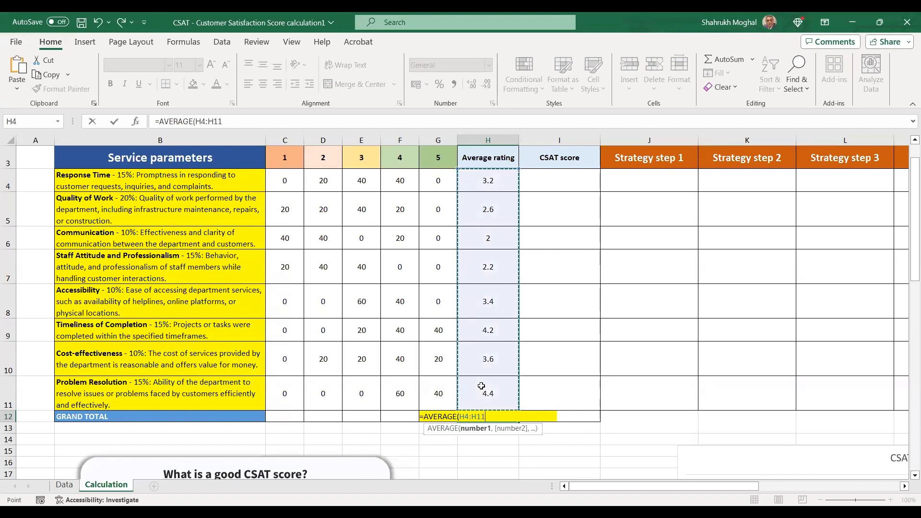
{"action": "type", "text": ")"}
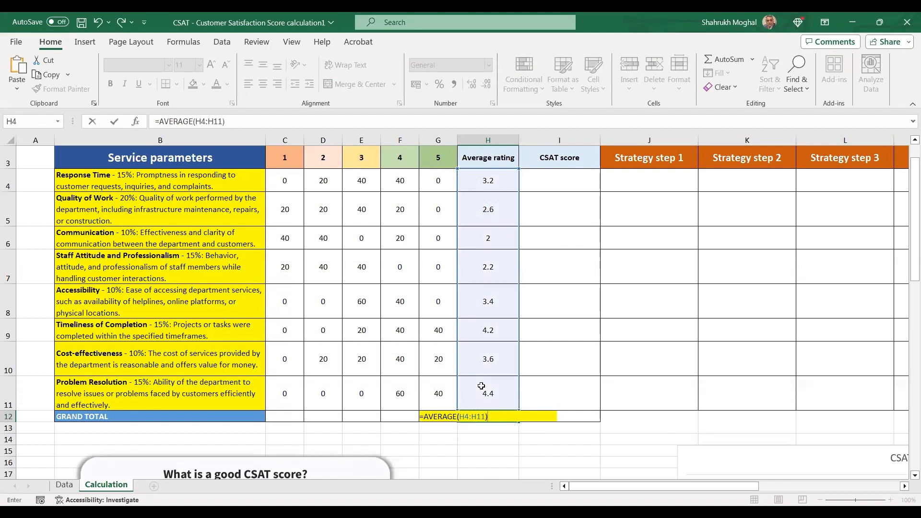
{"action": "key", "text": "Return"}
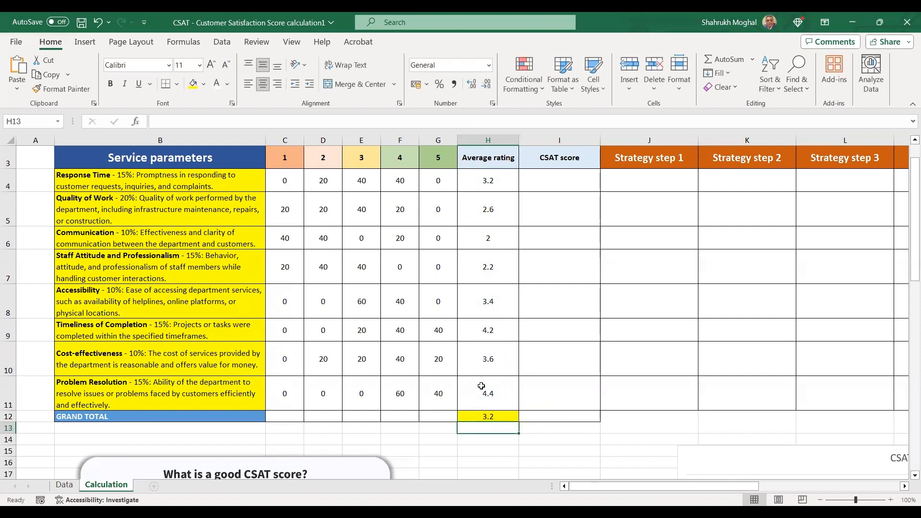
{"action": "left_click", "coordinate": [608, 425]}
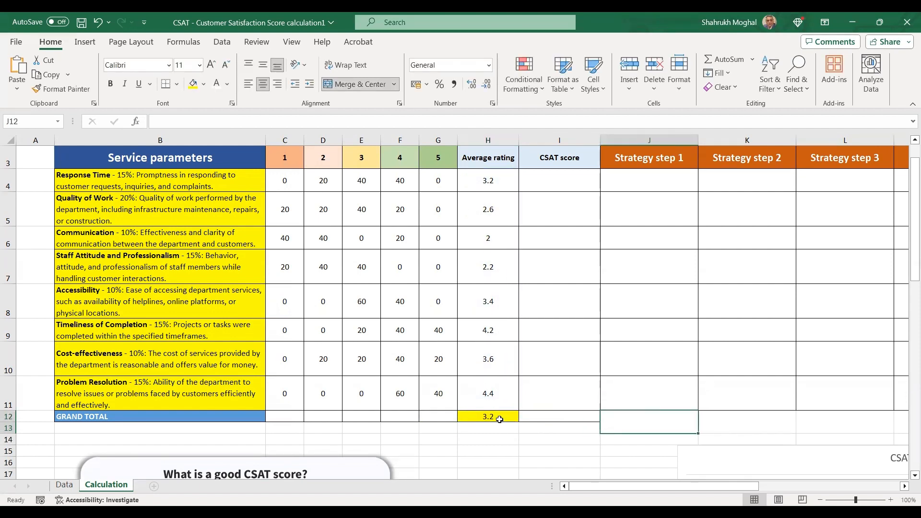
{"action": "left_click", "coordinate": [496, 418]}
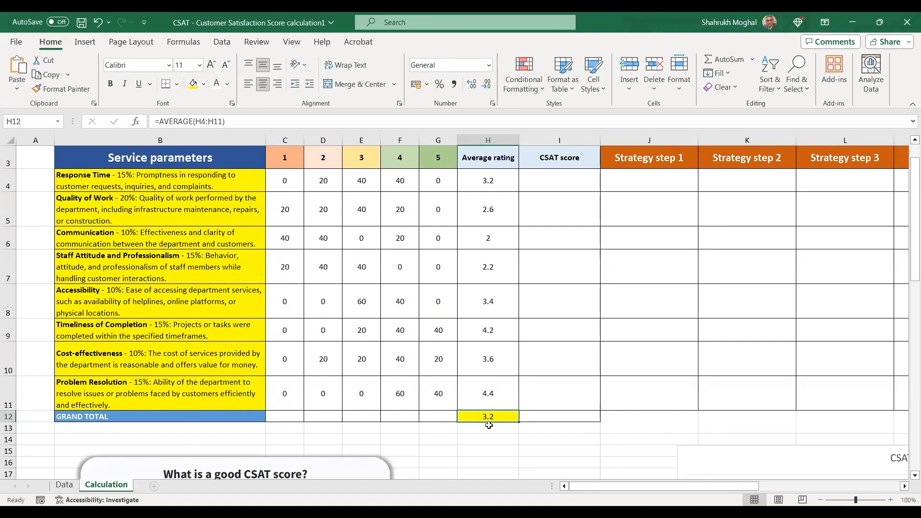
- Examine how the Response Time counts for ratings 4 and 5 in F4:G4 relate to all responses in C4:G4 for the CSAT score
{"action": "scroll", "coordinate": [512, 268], "scroll_direction": "up", "scroll_amount": 1}
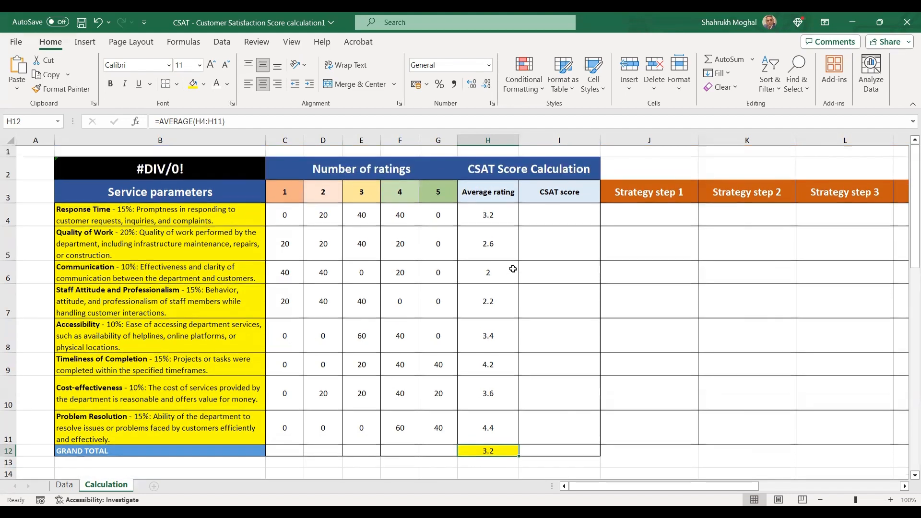
{"action": "left_click", "coordinate": [557, 210]}
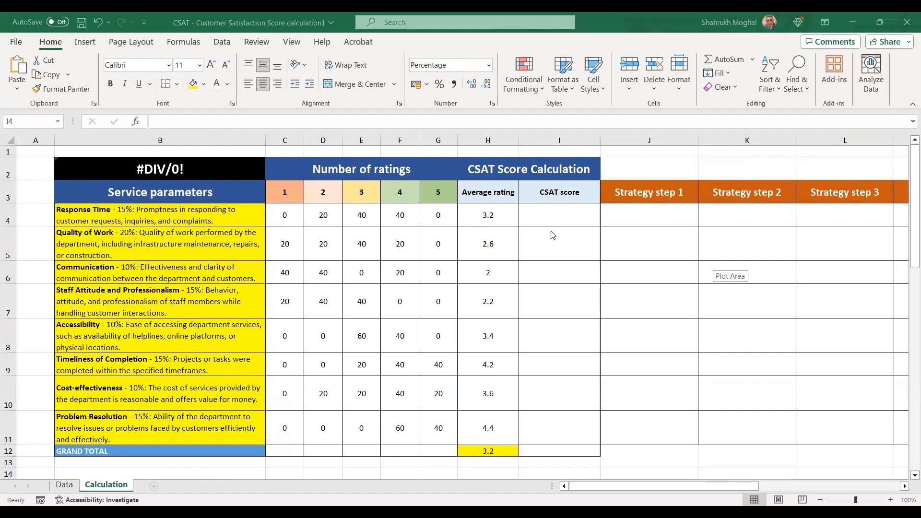
{"action": "left_click", "coordinate": [550, 216]}
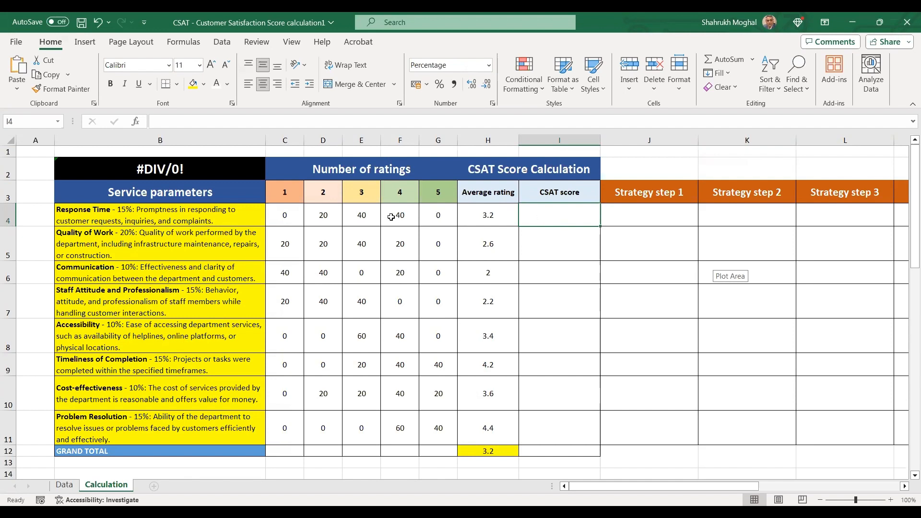
{"action": "left_click", "coordinate": [405, 220]}
{"action": "left_click", "coordinate": [441, 216]}
{"action": "left_click_drag", "start_coordinate": [411, 219], "coordinate": [438, 218]}
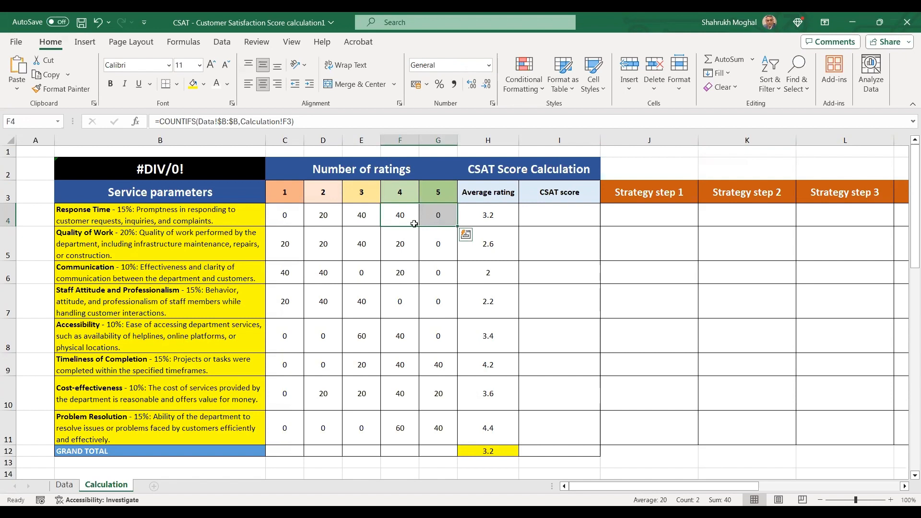
{"action": "left_click", "coordinate": [287, 215]}
{"action": "left_click_drag", "start_coordinate": [311, 215], "coordinate": [431, 216]}
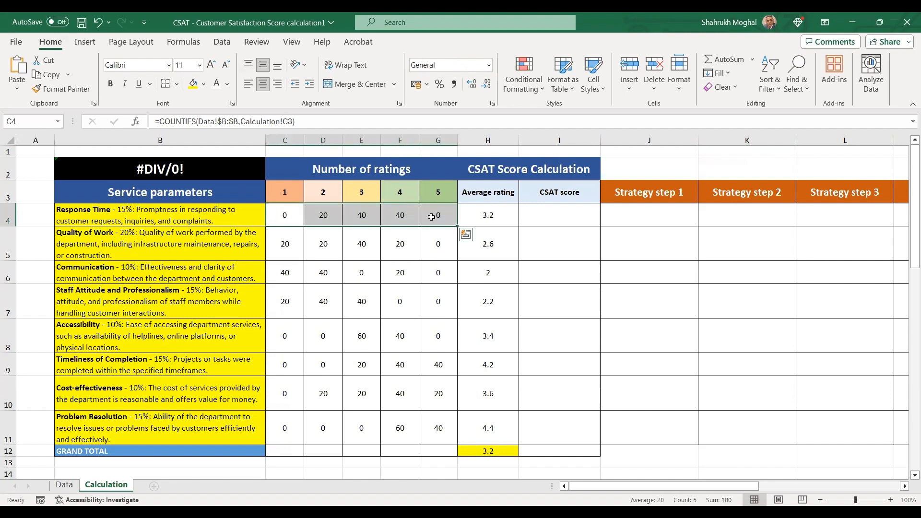
- Copy the CSAT score formula text SUM(F4:G4)/SUM(C4:G4) from the formula reference in G28, without its underscores
{"action": "left_click", "coordinate": [551, 215]}
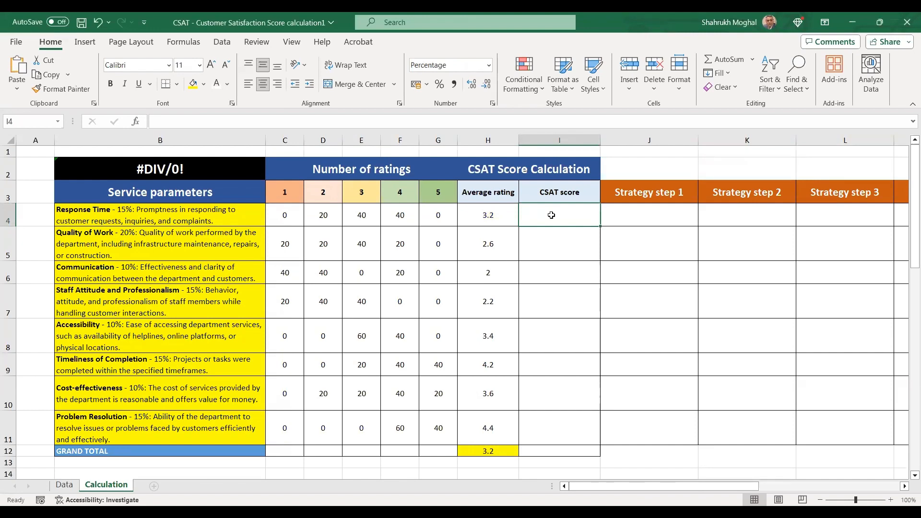
{"action": "scroll", "coordinate": [561, 240], "scroll_direction": "down", "scroll_amount": 4}
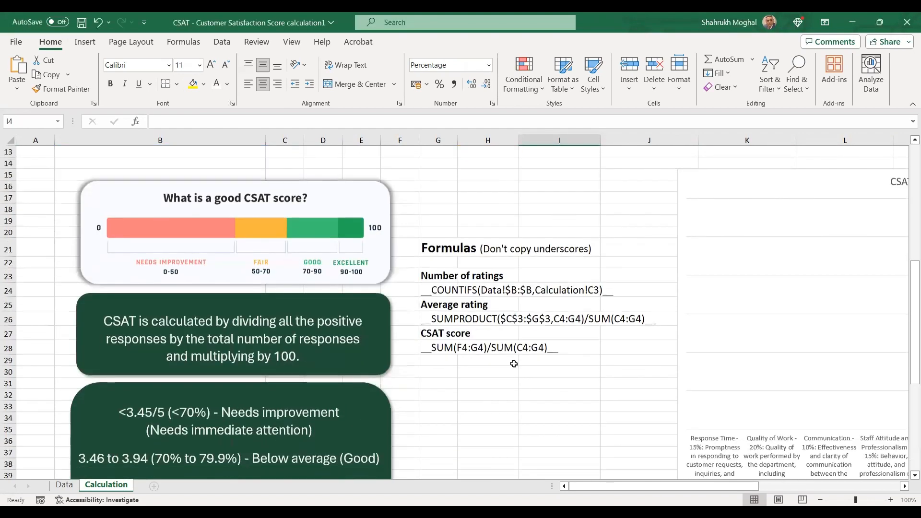
{"action": "double_click", "coordinate": [438, 347]}
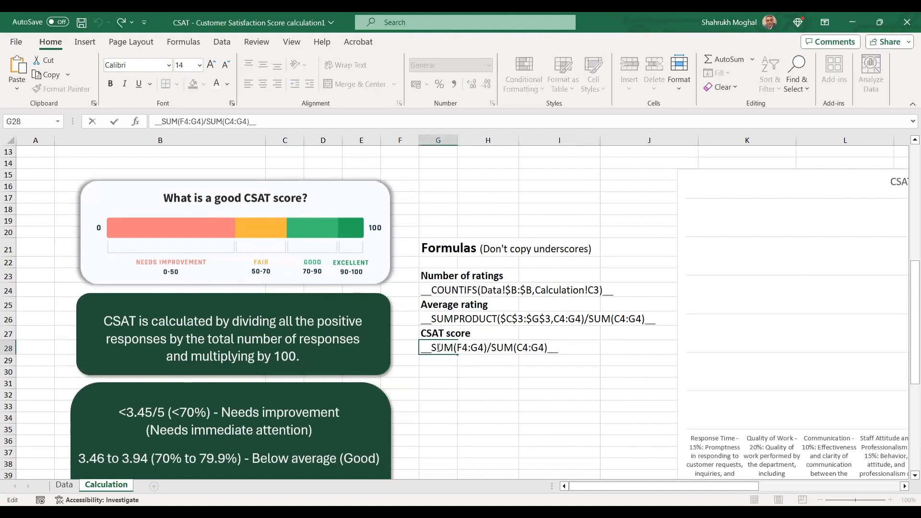
{"action": "left_click_drag", "start_coordinate": [432, 348], "coordinate": [549, 348]}
{"action": "key", "text": "ctrl+c"}
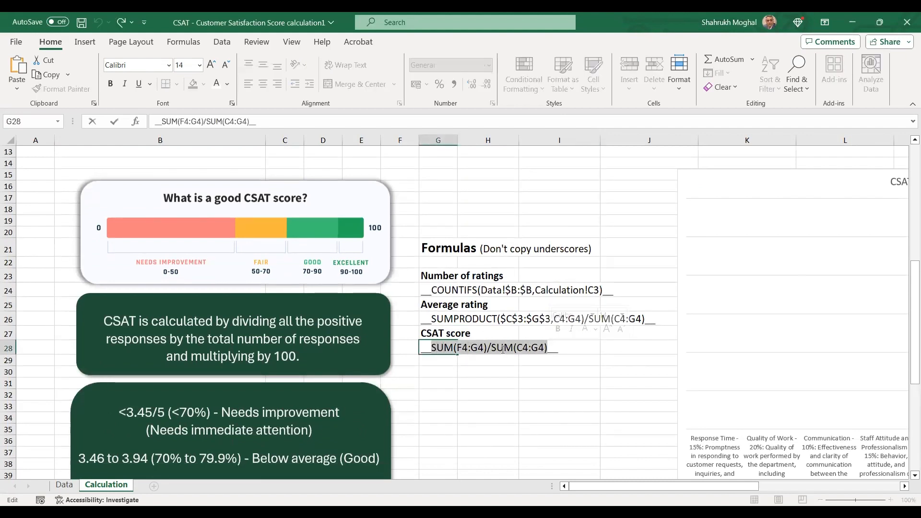
- Enter =SUM(F4:G4)/SUM(C4:G4) in I4 as the CSAT score for Response Time
{"action": "scroll", "coordinate": [512, 363], "scroll_direction": "up", "scroll_amount": 3}
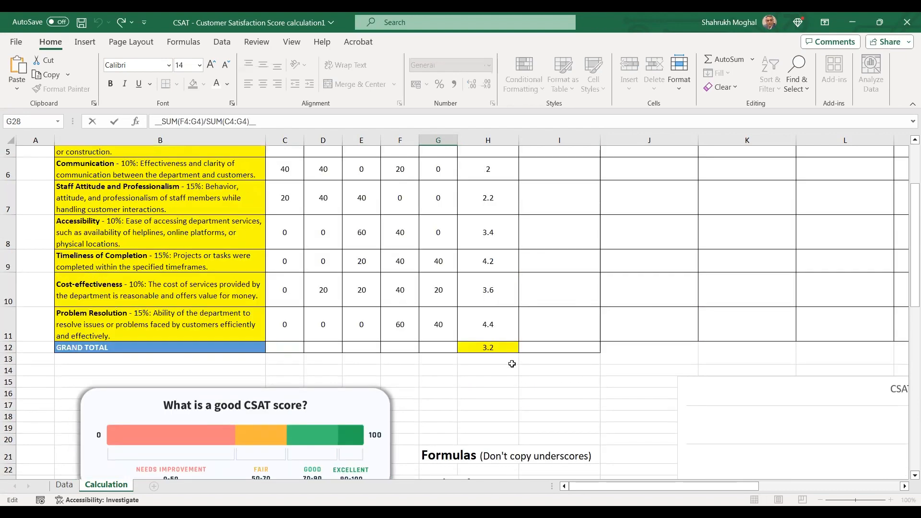
{"action": "scroll", "coordinate": [512, 364], "scroll_direction": "up", "scroll_amount": 2}
{"action": "left_click", "coordinate": [543, 218]}
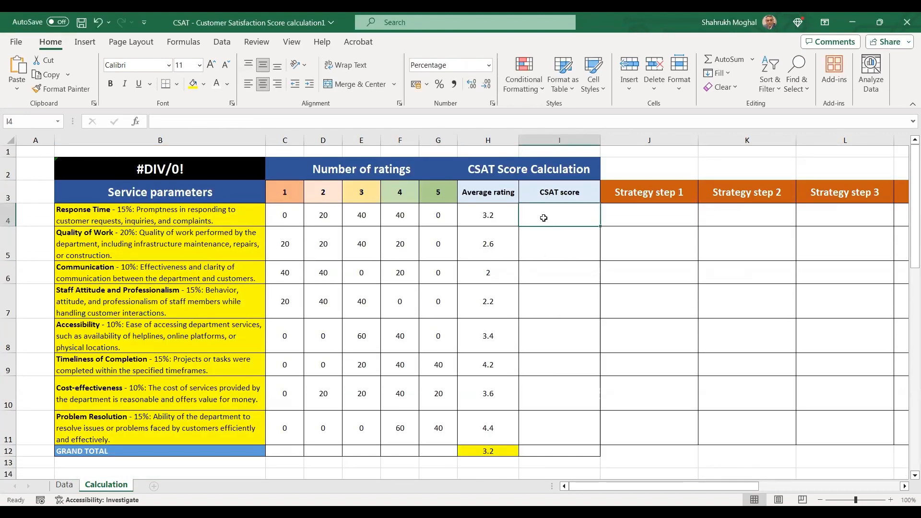
{"action": "type", "text": "="}
{"action": "key", "text": "ctrl+v"}
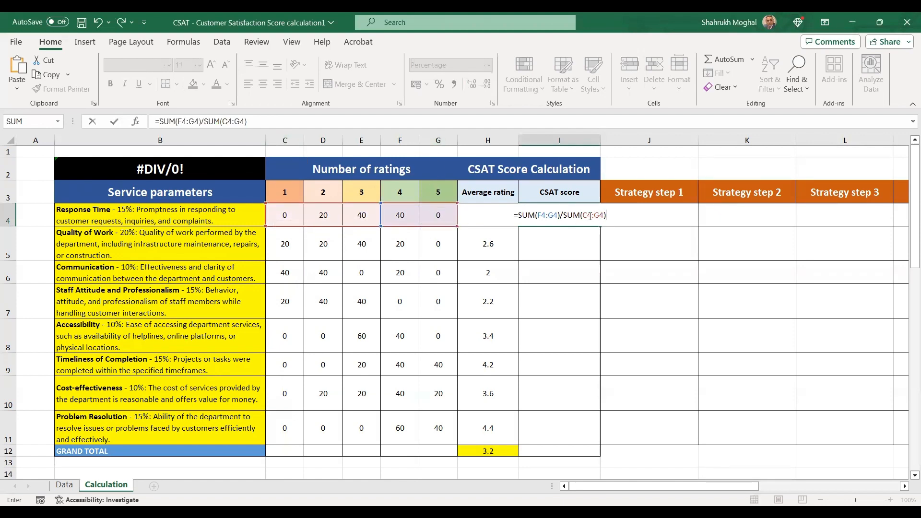
{"action": "left_click", "coordinate": [557, 215]}
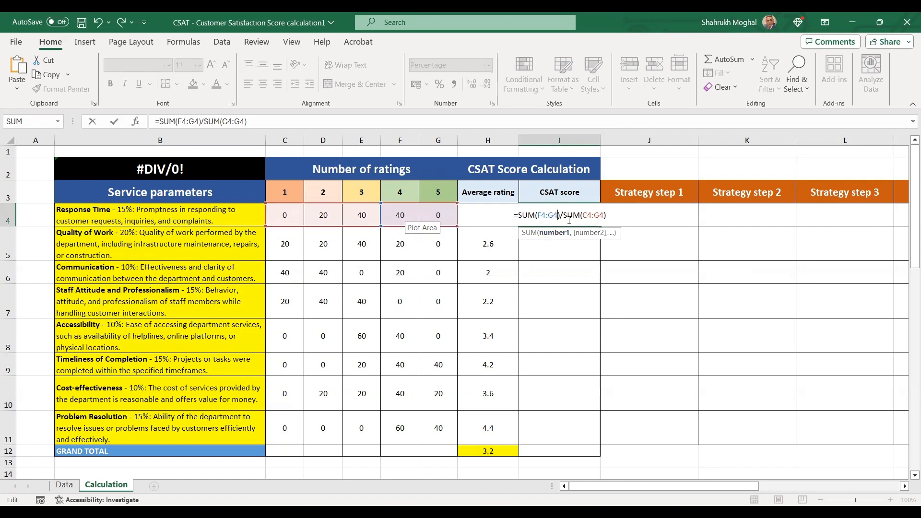
{"action": "key", "text": "Return"}
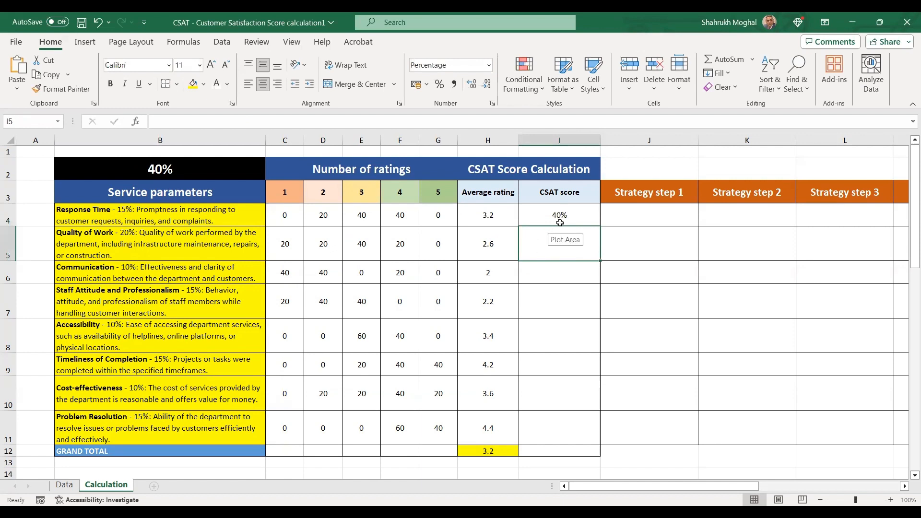
- Fill the CSAT score formula from I4 down to I11 for the remaining service parameters
{"action": "left_click", "coordinate": [559, 219]}
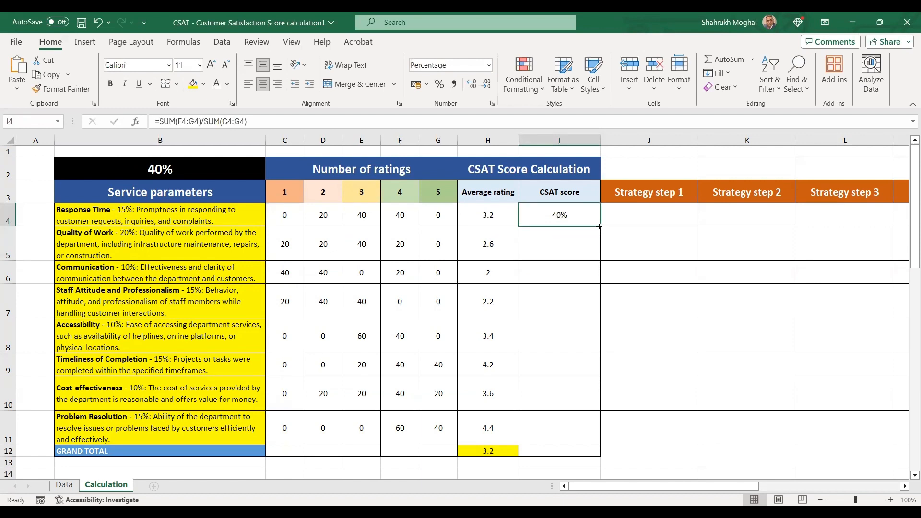
{"action": "left_click_drag", "start_coordinate": [599, 226], "coordinate": [588, 424]}
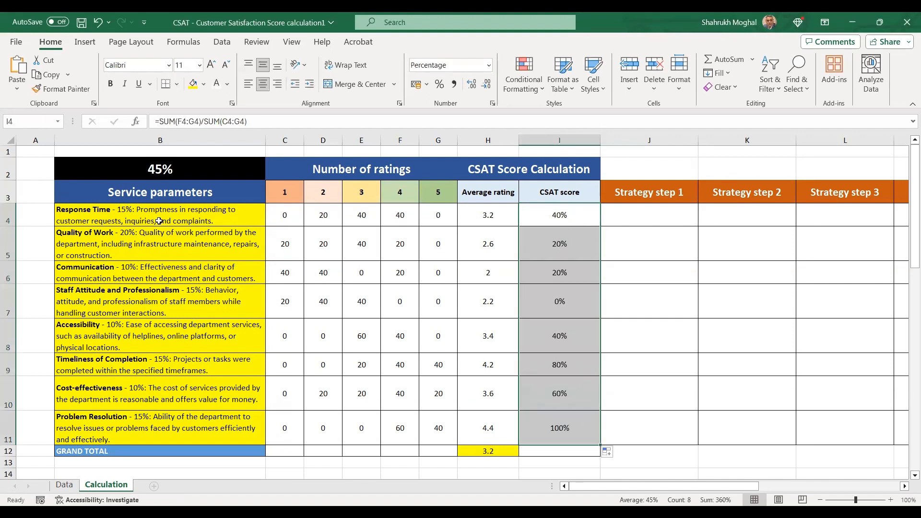
{"action": "left_click", "coordinate": [548, 232]}
- Examine the service parameters in B4:B11 alongside their CSAT scores in column I
{"action": "left_click", "coordinate": [128, 212]}
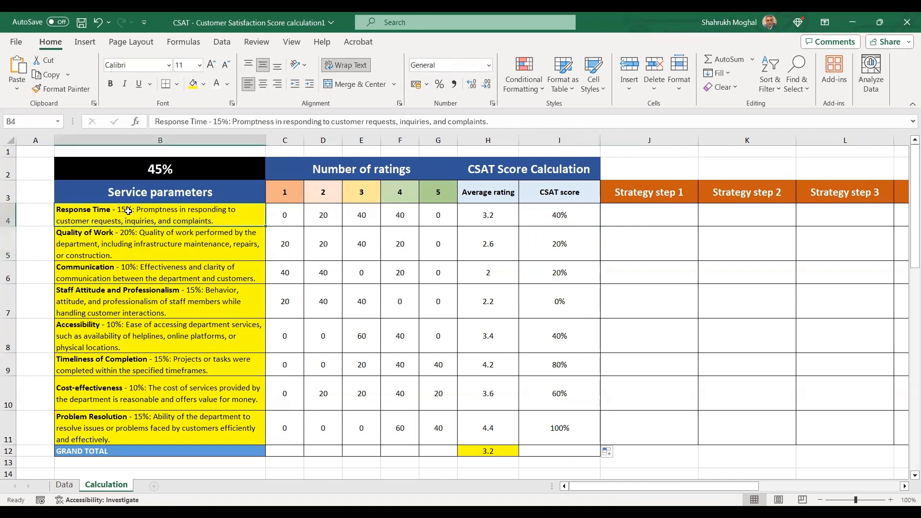
{"action": "left_click", "coordinate": [126, 242]}
{"action": "left_click", "coordinate": [129, 287]}
{"action": "left_click", "coordinate": [135, 215]}
{"action": "left_click", "coordinate": [535, 216]}
{"action": "left_click", "coordinate": [158, 272]}
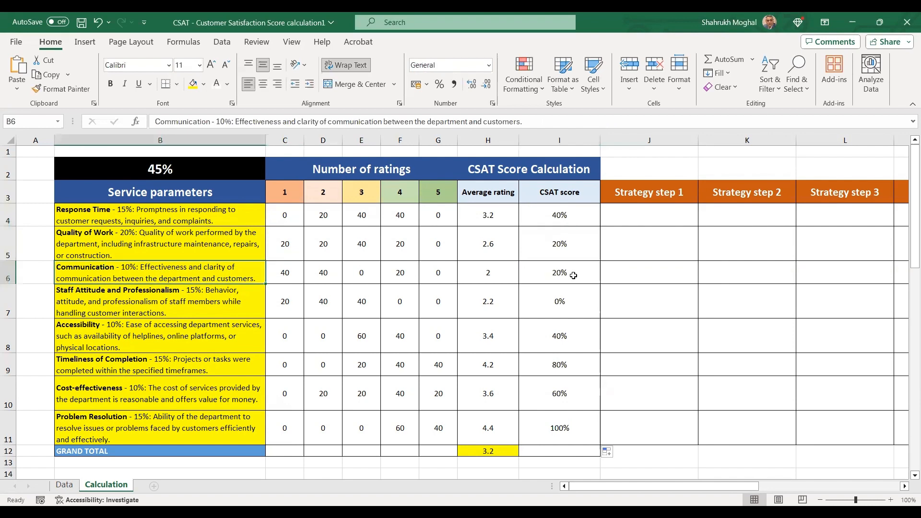
{"action": "left_click", "coordinate": [572, 274]}
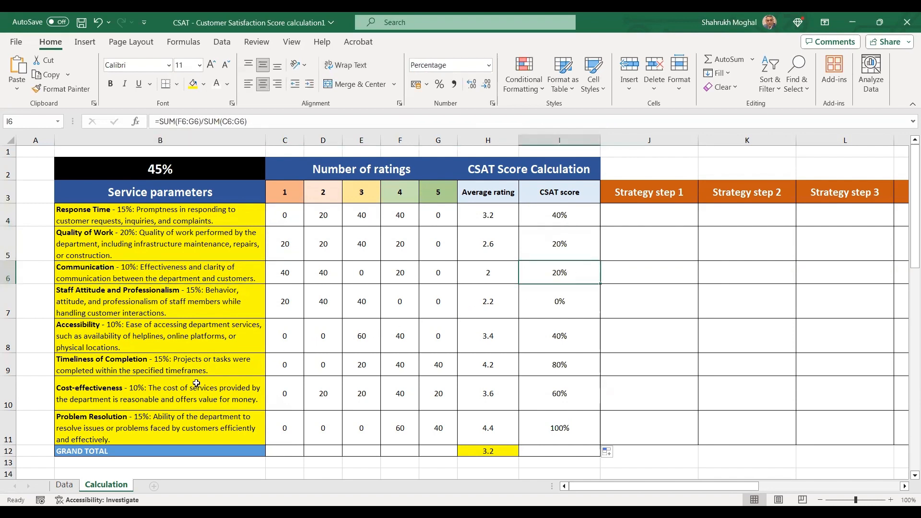
{"action": "left_click", "coordinate": [149, 368]}
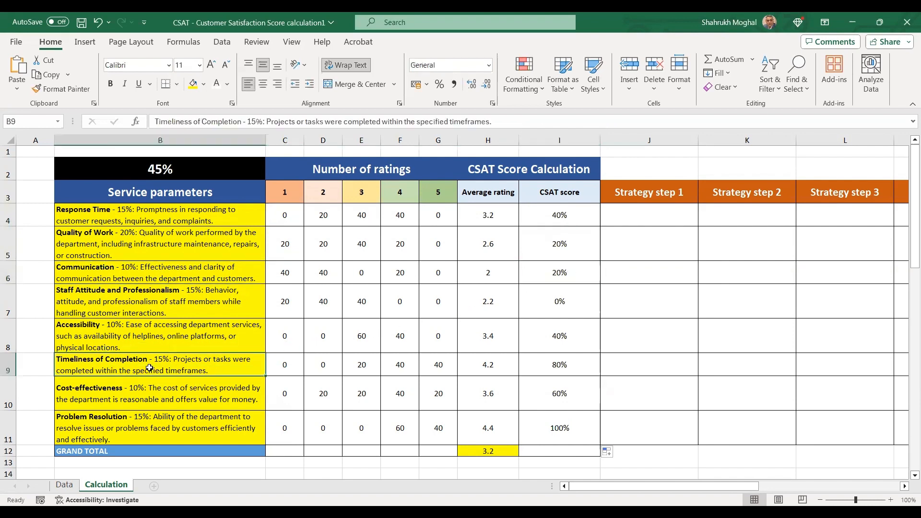
{"action": "left_click", "coordinate": [187, 399]}
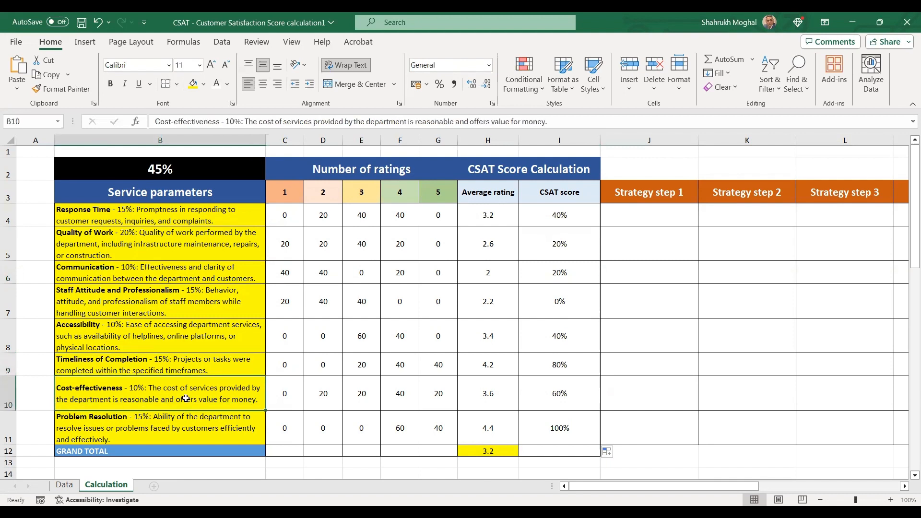
{"action": "left_click", "coordinate": [199, 423]}
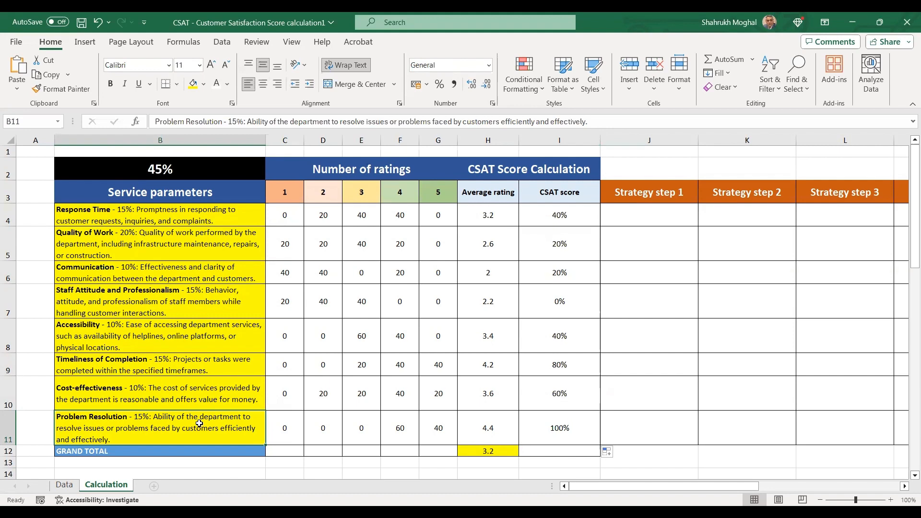
- Enter =AVERAGE(I4:I11) in I12 to calculate the overall CSAT score in the Grand Total row
{"action": "scroll", "coordinate": [622, 301], "scroll_direction": "down", "scroll_amount": 1}
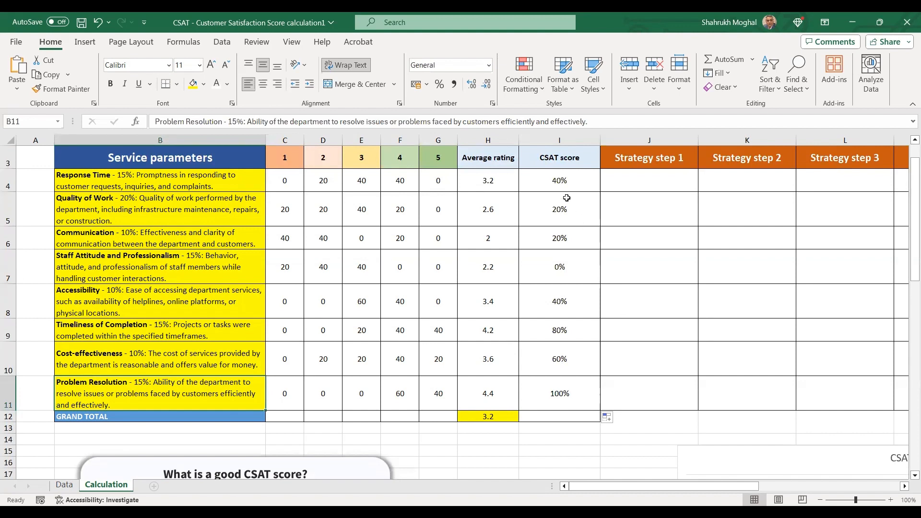
{"action": "left_click_drag", "start_coordinate": [560, 179], "coordinate": [554, 386]}
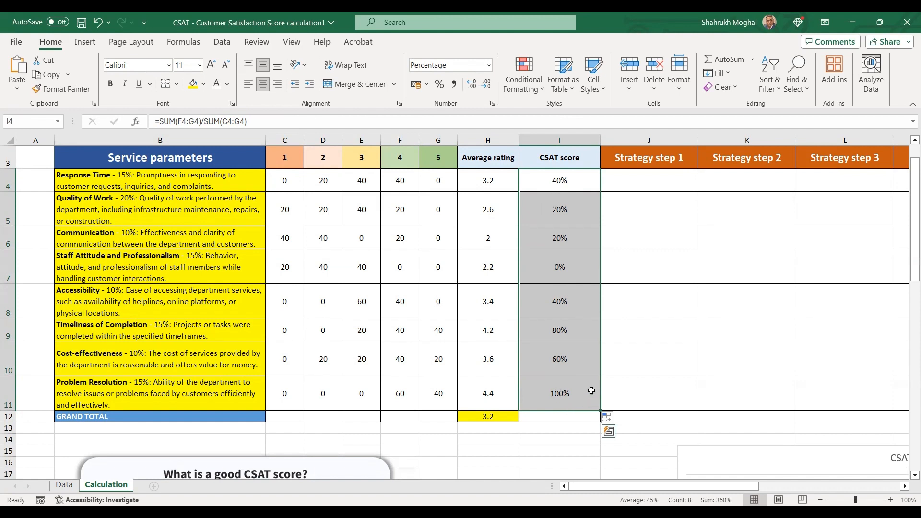
{"action": "left_click", "coordinate": [565, 417]}
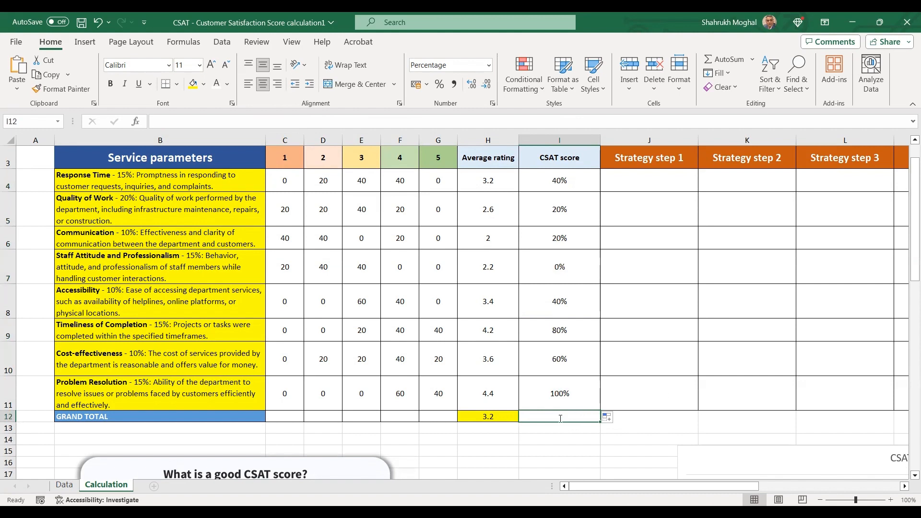
{"action": "type", "text": "="}
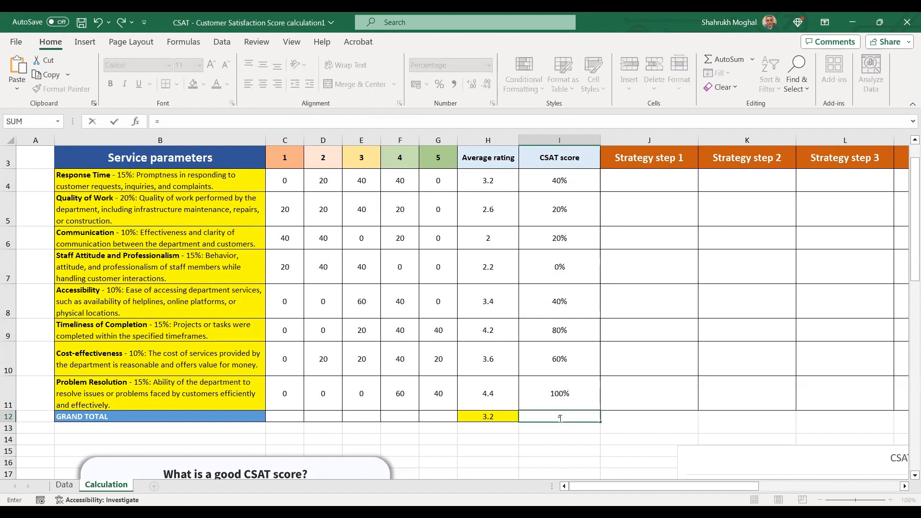
{"action": "type", "text": "AVER"}
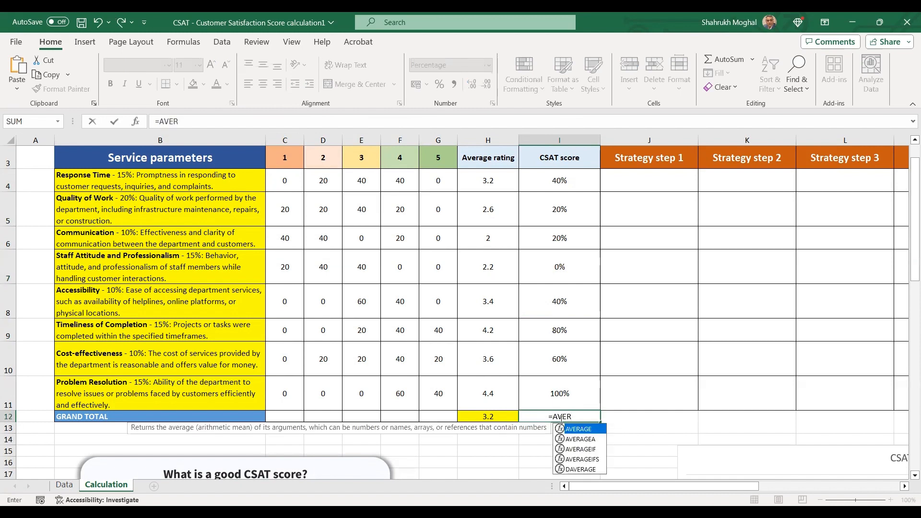
{"action": "key", "text": "Tab"}
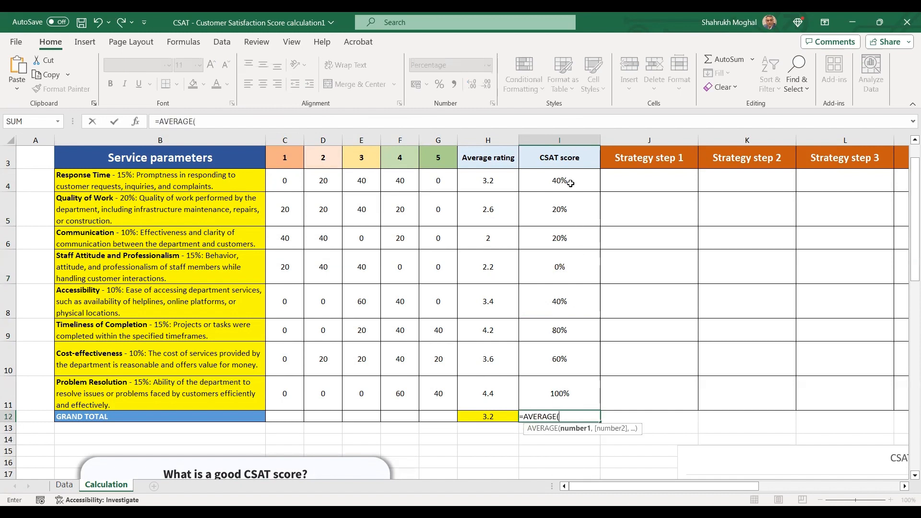
{"action": "left_click_drag", "start_coordinate": [571, 184], "coordinate": [567, 229]}
{"action": "left_click_drag", "start_coordinate": [565, 336], "coordinate": [561, 380]}
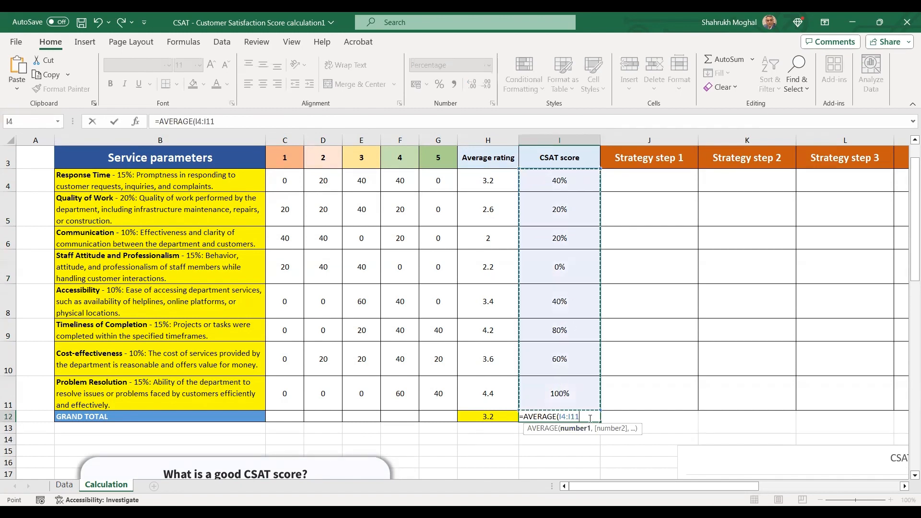
{"action": "type", "text": ")"}
{"action": "key", "text": "Return"}
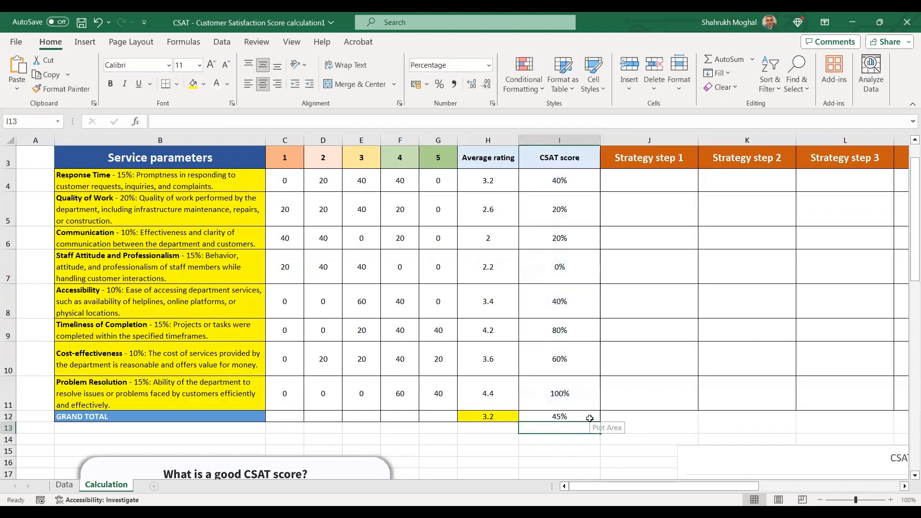
- Try showing the Grand Total CSAT score in I12 with one decimal place, and return it to a whole percentage
{"action": "left_click", "coordinate": [562, 417]}
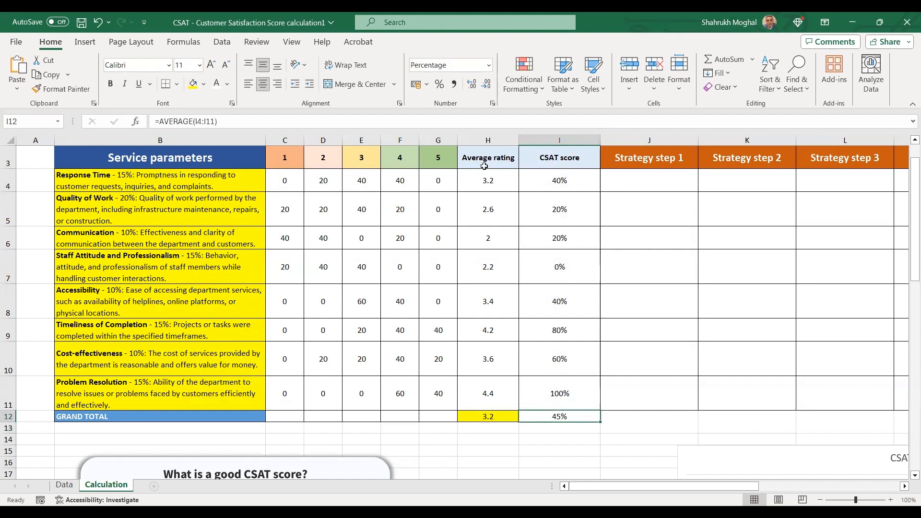
{"action": "left_click", "coordinate": [472, 85]}
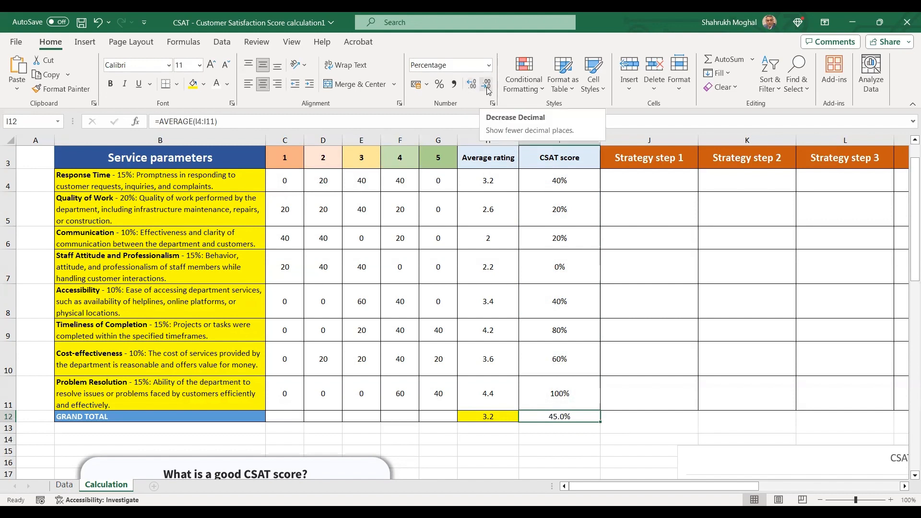
{"action": "left_click", "coordinate": [486, 84]}
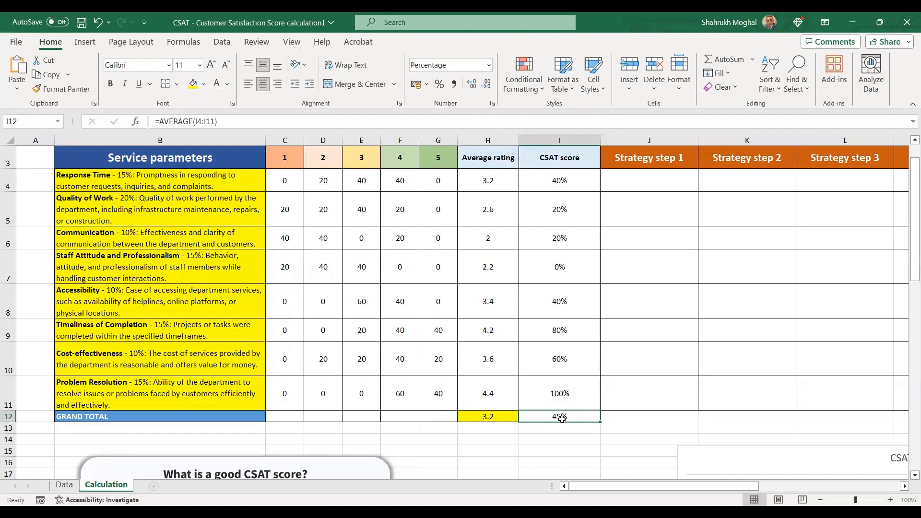
- Review the overall score in B2, the rating counts and the CSAT scores in column I against the "What is a good CSAT score?" scale
{"action": "scroll", "coordinate": [564, 417], "scroll_direction": "up", "scroll_amount": 1}
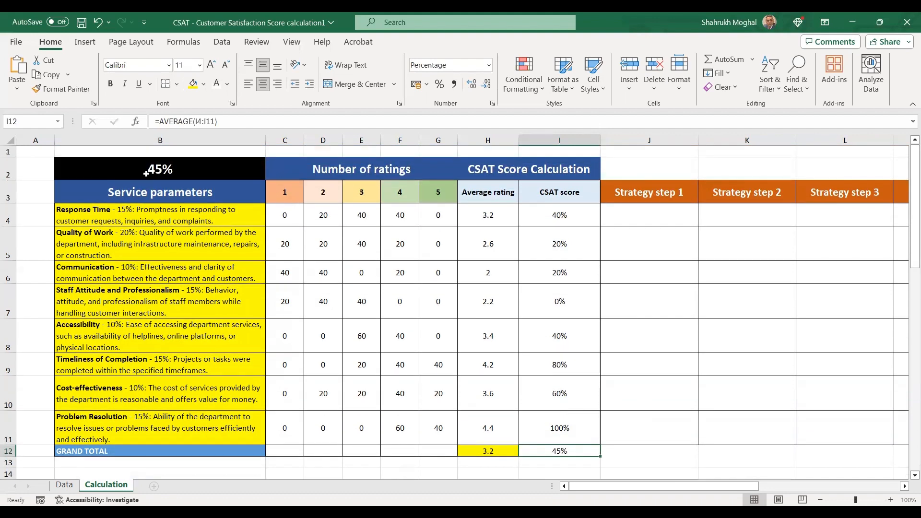
{"action": "left_click", "coordinate": [160, 168]}
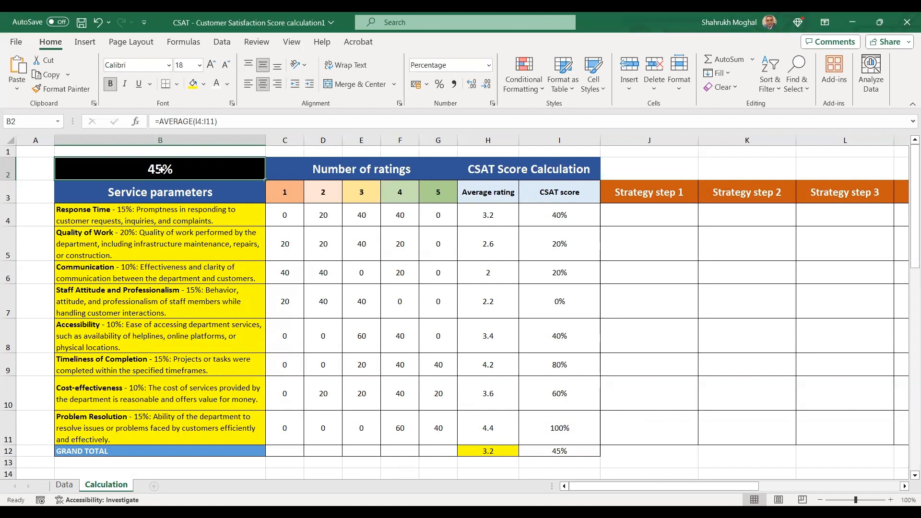
{"action": "left_click", "coordinate": [288, 219]}
{"action": "left_click", "coordinate": [335, 222]}
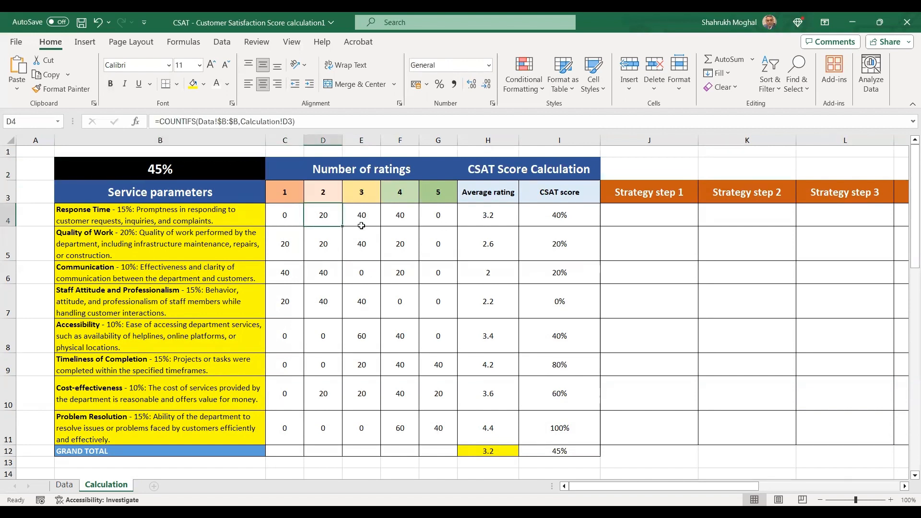
{"action": "left_click", "coordinate": [390, 234]}
{"action": "left_click", "coordinate": [463, 235]}
{"action": "left_click_drag", "start_coordinate": [456, 307], "coordinate": [459, 307]}
{"action": "left_click", "coordinate": [423, 339]}
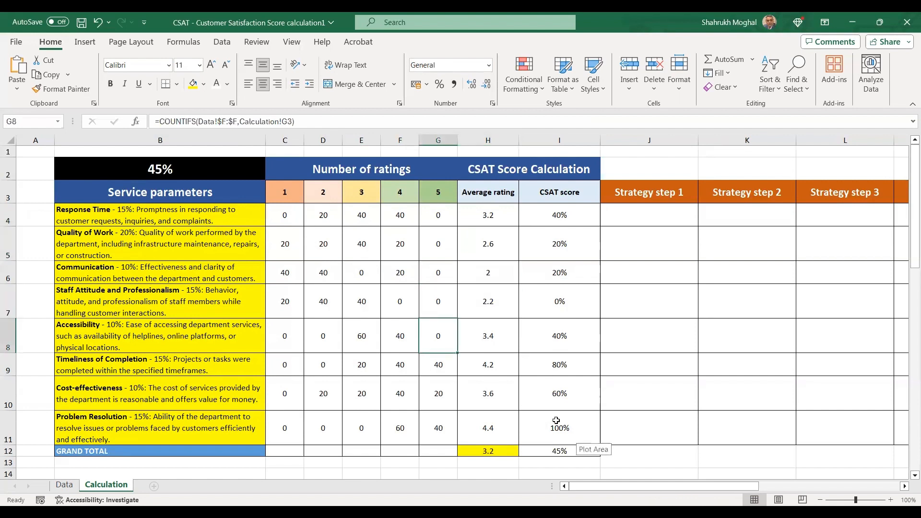
{"action": "left_click", "coordinate": [558, 451]}
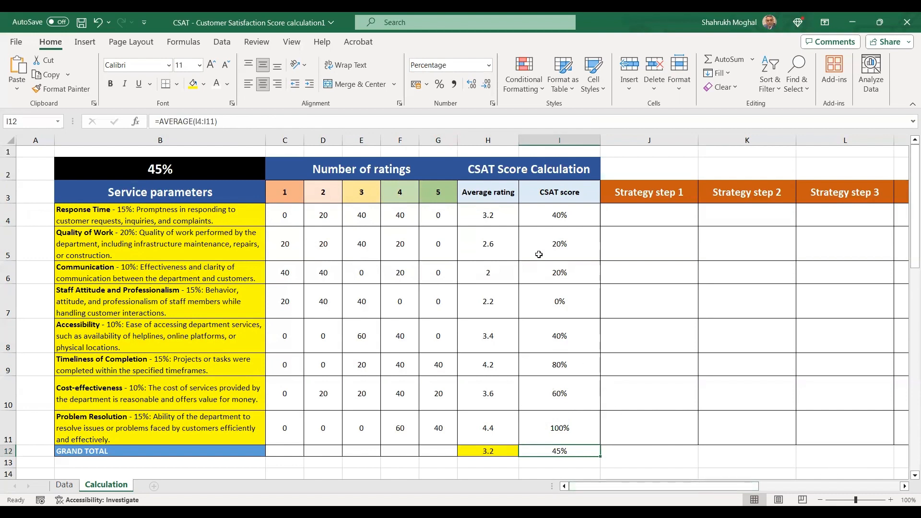
{"action": "left_click", "coordinate": [558, 218]}
{"action": "scroll", "coordinate": [518, 296], "scroll_direction": "down", "scroll_amount": 4}
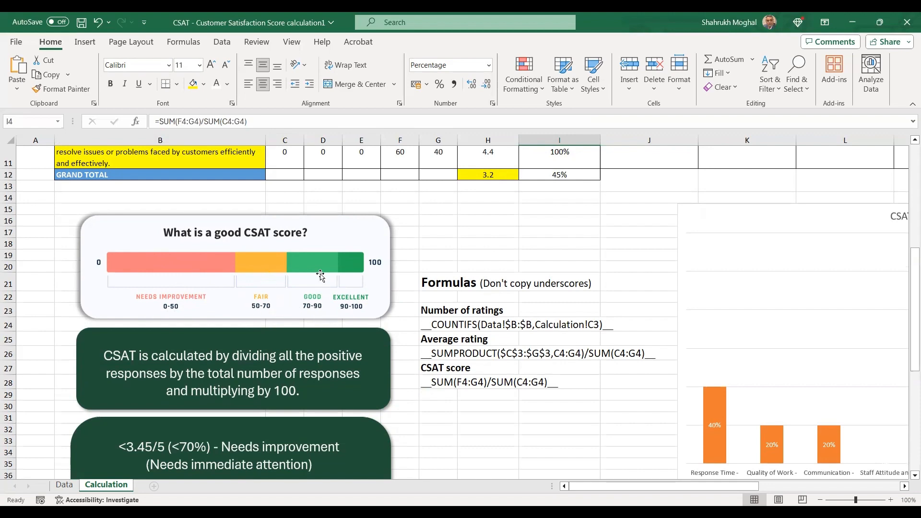
{"action": "scroll", "coordinate": [569, 297], "scroll_direction": "up", "scroll_amount": 1}
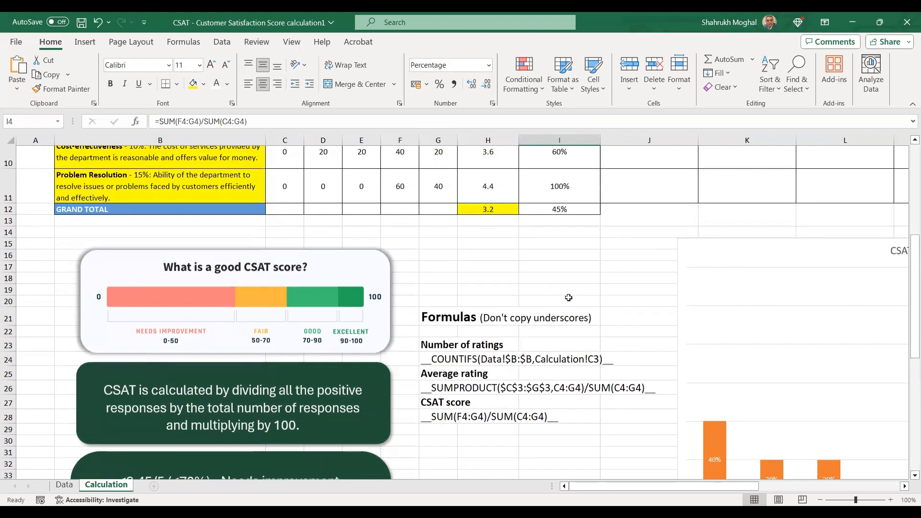
- Fill the CSAT scores in I4:I8 with light orange to mark them as needing improvement
{"action": "scroll", "coordinate": [568, 297], "scroll_direction": "up", "scroll_amount": 3}
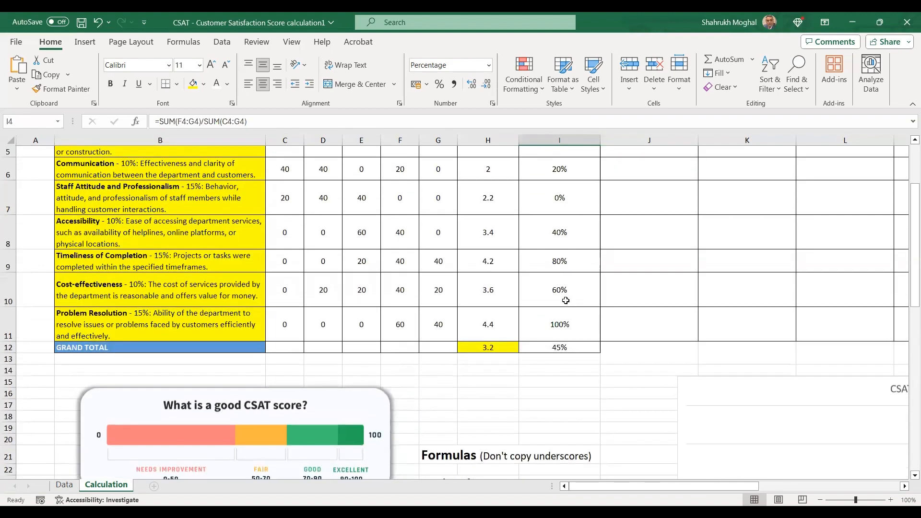
{"action": "scroll", "coordinate": [565, 300], "scroll_direction": "down", "scroll_amount": 1}
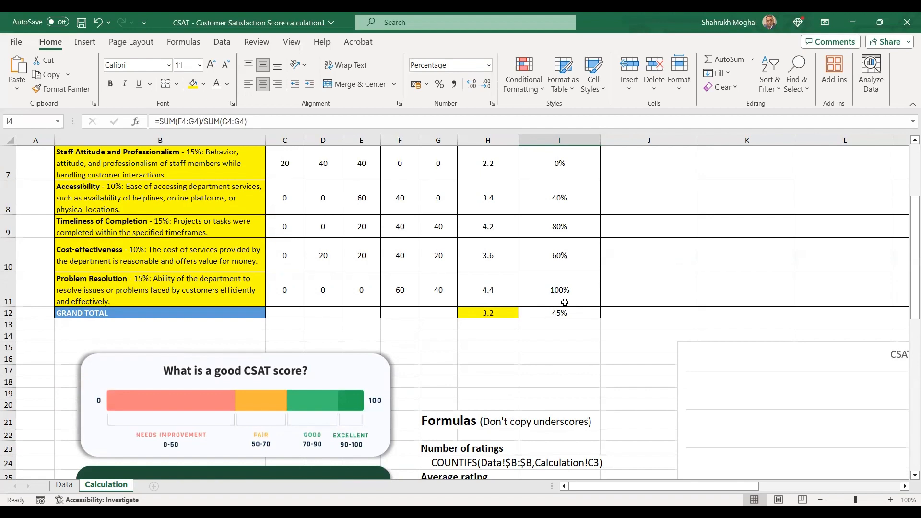
{"action": "scroll", "coordinate": [564, 302], "scroll_direction": "up", "scroll_amount": 2}
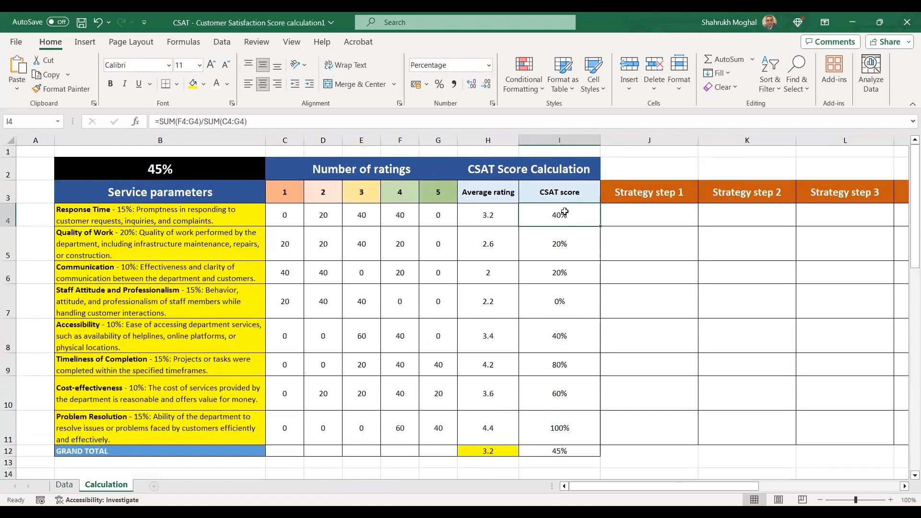
{"action": "left_click_drag", "start_coordinate": [562, 216], "coordinate": [564, 334]}
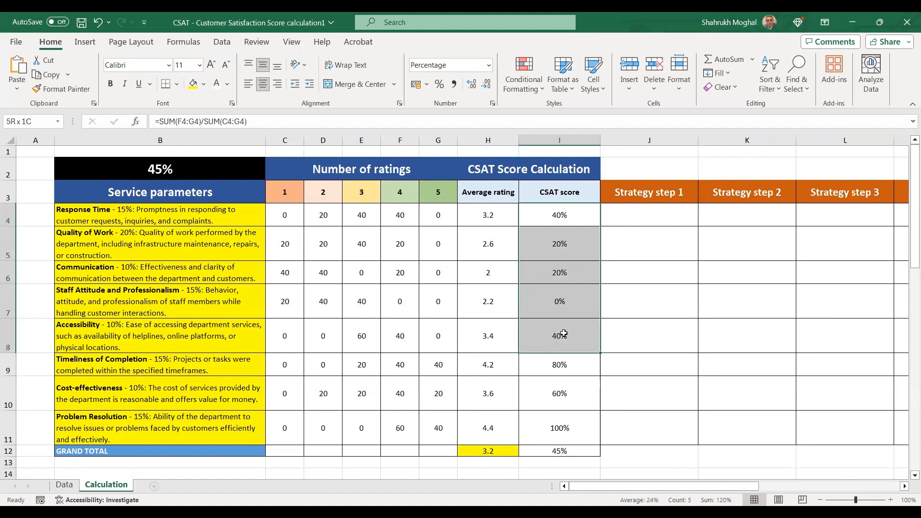
{"action": "left_click_drag", "start_coordinate": [564, 334], "coordinate": [564, 333]}
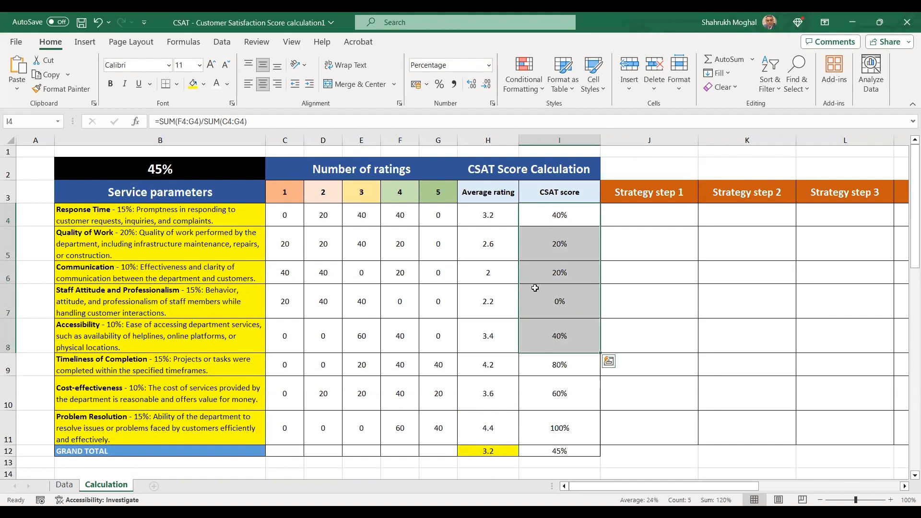
{"action": "left_click", "coordinate": [203, 84]}
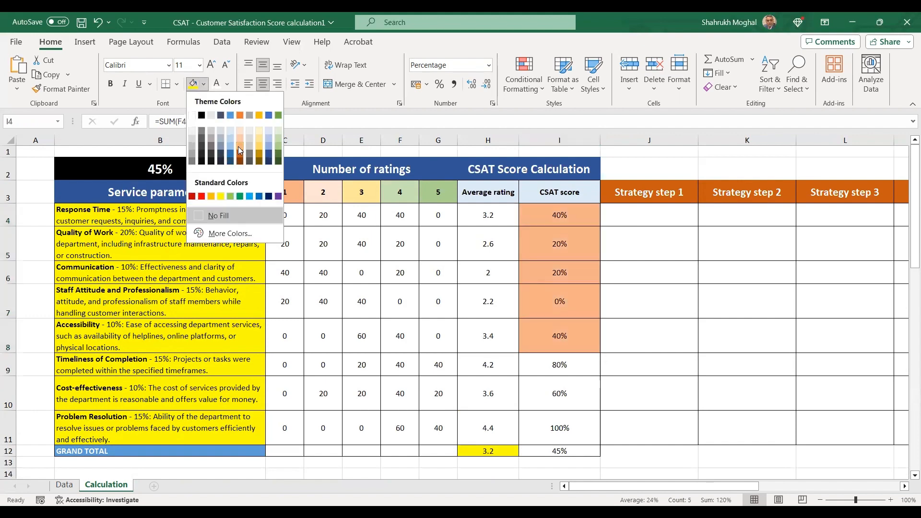
{"action": "left_click", "coordinate": [238, 145]}
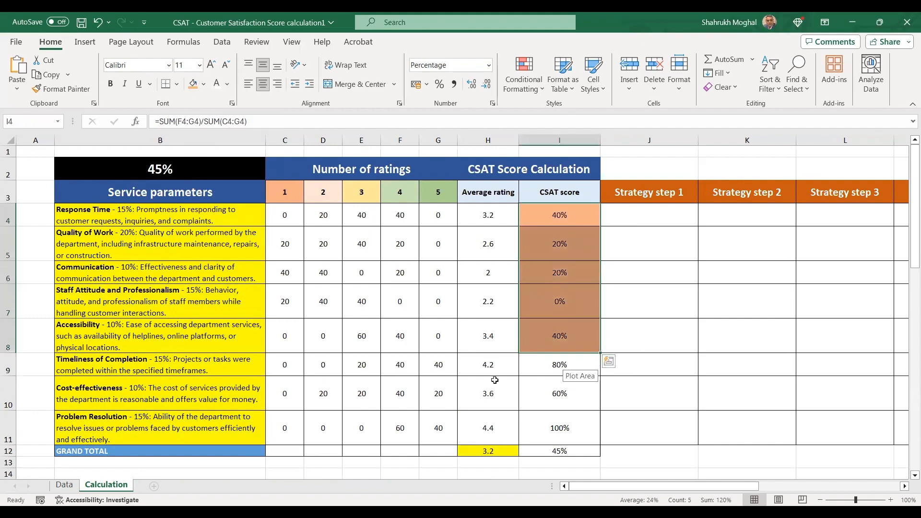
- Fill the CSAT scores for Timeliness of Completion (I9) and Problem Resolution (I11) with light green
{"action": "scroll", "coordinate": [494, 380], "scroll_direction": "down", "scroll_amount": 2}
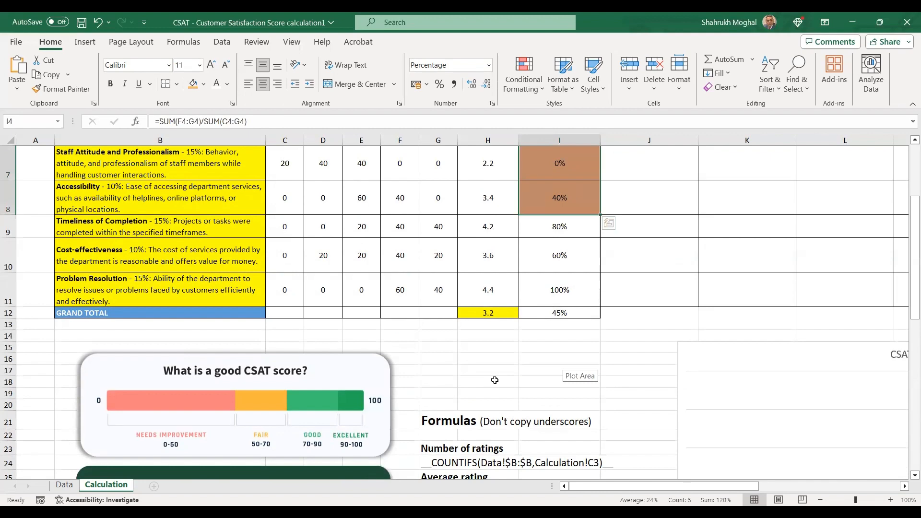
{"action": "scroll", "coordinate": [494, 380], "scroll_direction": "up", "scroll_amount": 2}
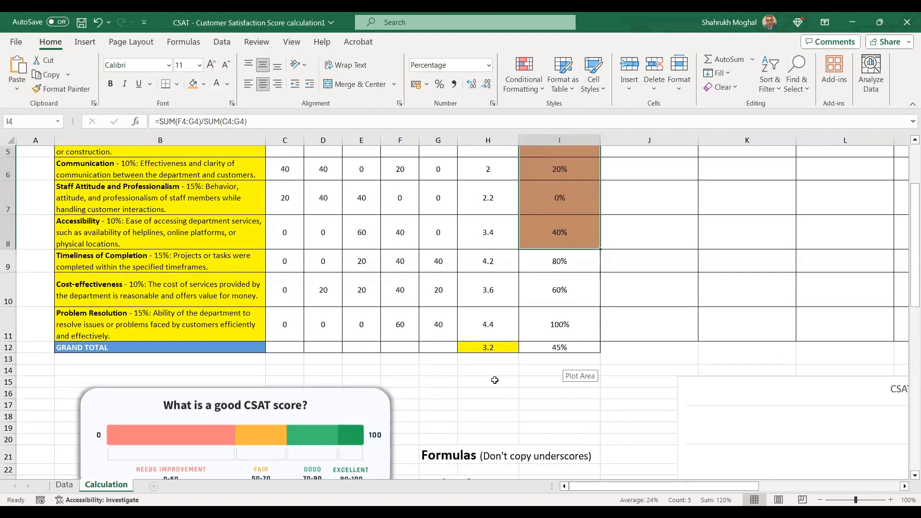
{"action": "scroll", "coordinate": [494, 380], "scroll_direction": "up", "scroll_amount": 1}
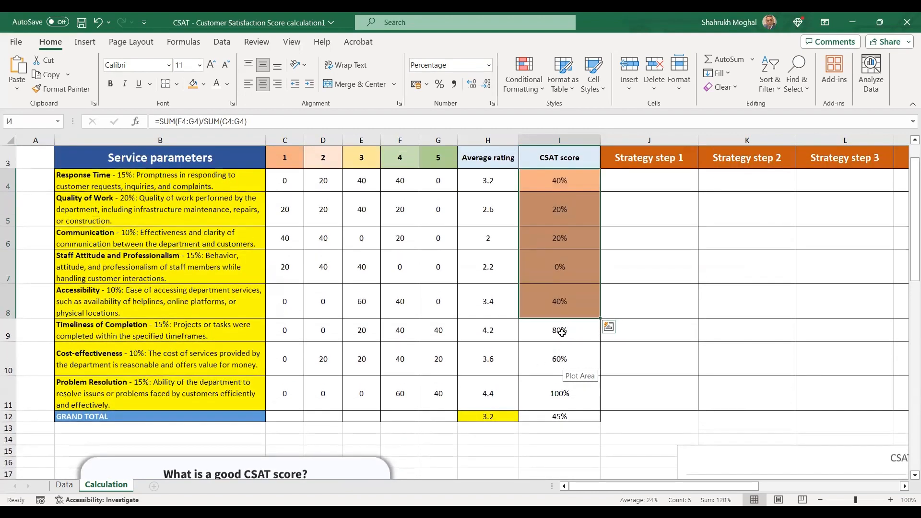
{"action": "left_click", "coordinate": [560, 331]}
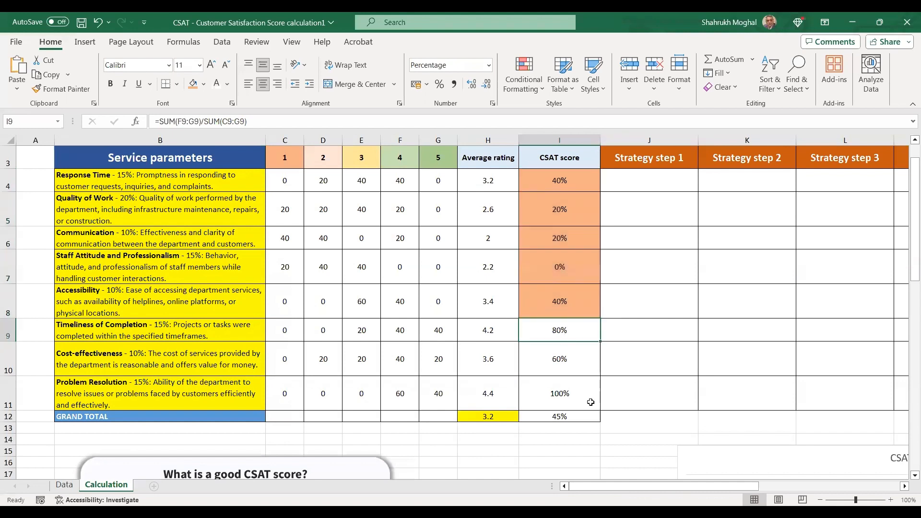
{"action": "left_click", "coordinate": [566, 399], "text": "ctrl"}
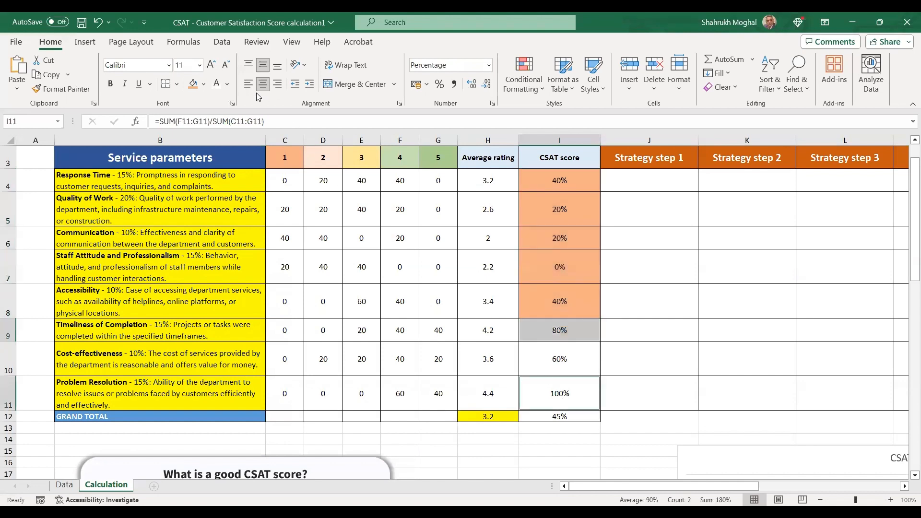
{"action": "left_click", "coordinate": [204, 84]}
{"action": "left_click", "coordinate": [279, 140]}
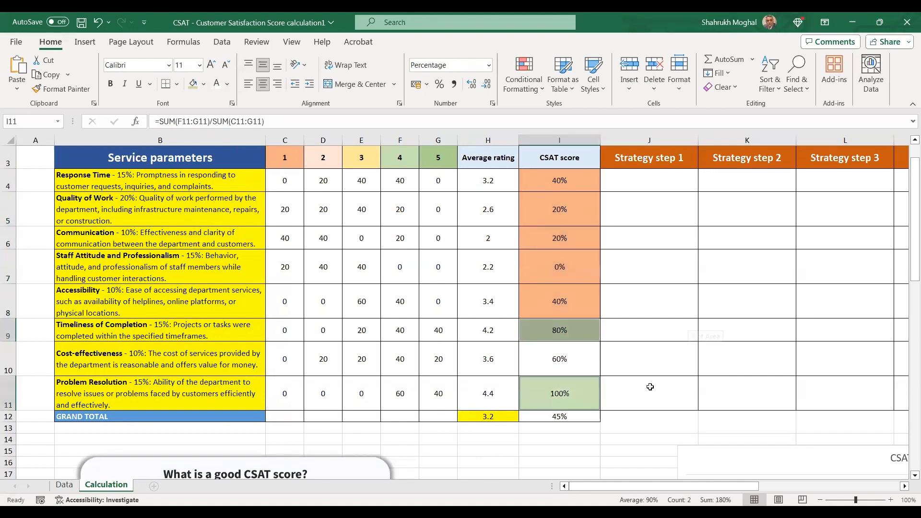
- Fill the Cost-effectiveness CSAT score in I10 with Gold, Accent 4, Lighter 80%
{"action": "left_click", "coordinate": [563, 363]}
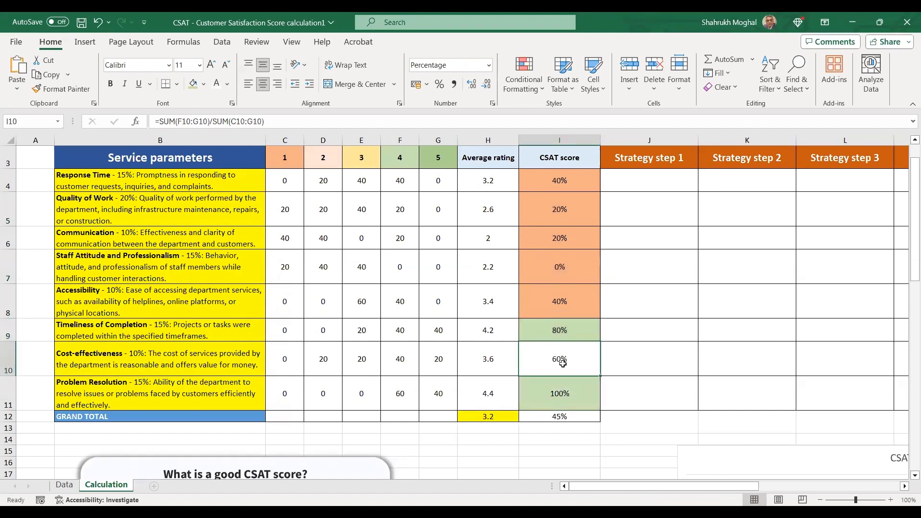
{"action": "left_click", "coordinate": [204, 85]}
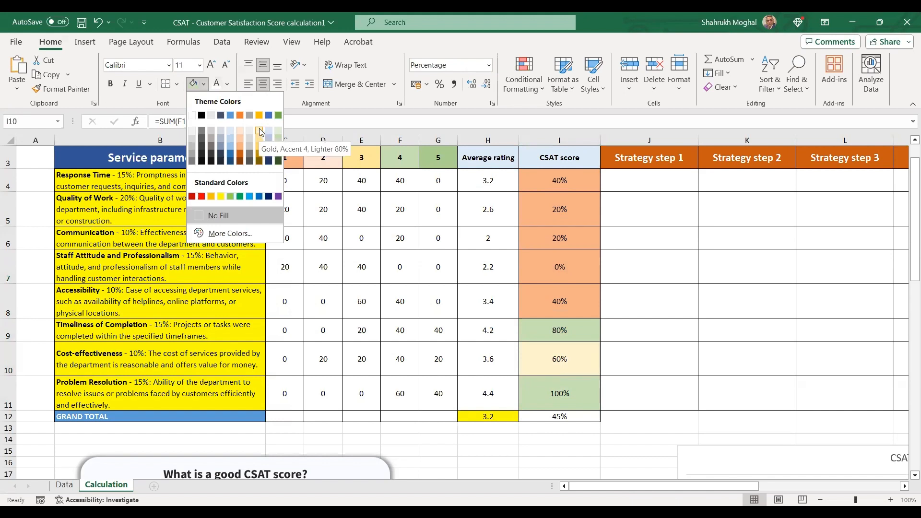
{"action": "left_click", "coordinate": [260, 132]}
{"action": "left_click", "coordinate": [585, 398]}
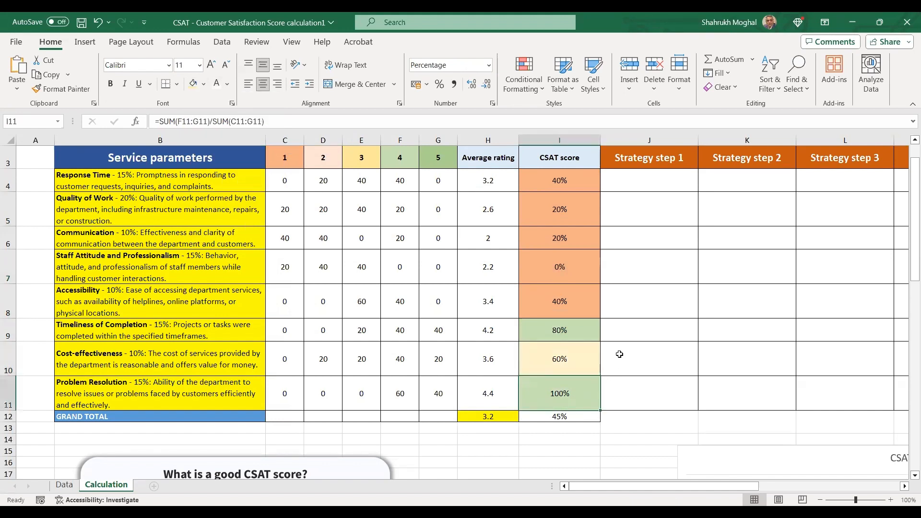
{"action": "left_click", "coordinate": [564, 362]}
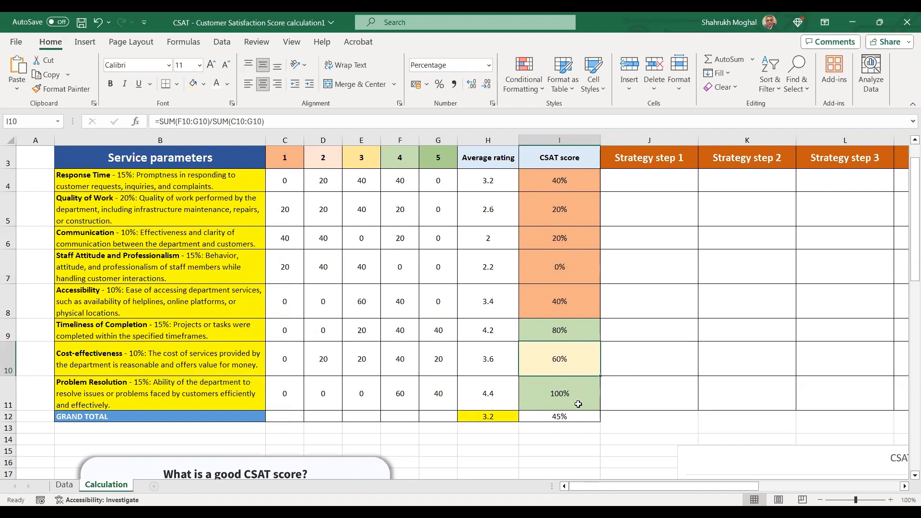
- Review the orange-filled CSAT scores in I4:I8 alongside the columns for Strategy steps 1 to 4
{"action": "scroll", "coordinate": [577, 402], "scroll_direction": "up", "scroll_amount": 1}
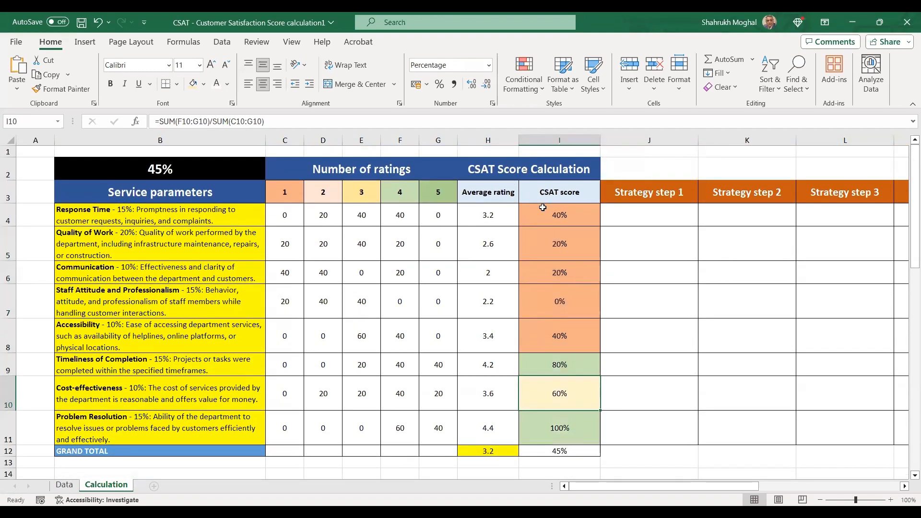
{"action": "left_click_drag", "start_coordinate": [542, 211], "coordinate": [548, 334]}
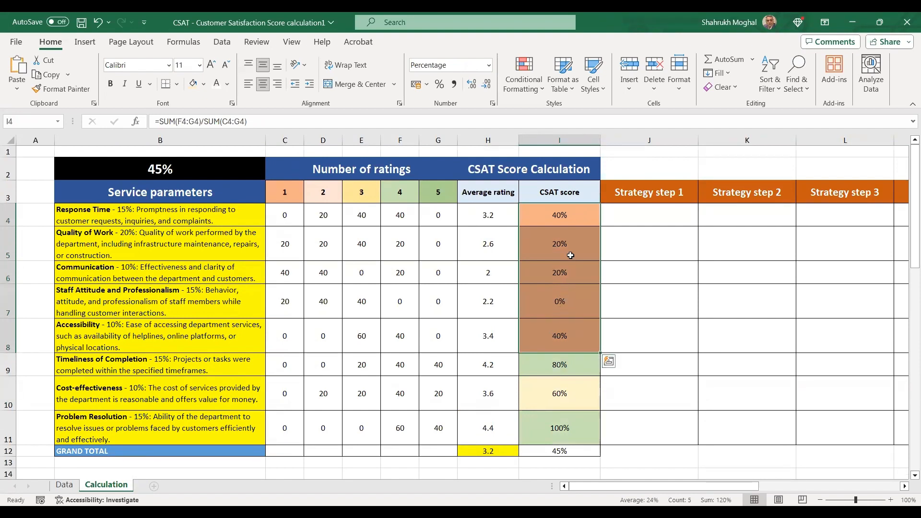
{"action": "left_click", "coordinate": [632, 216]}
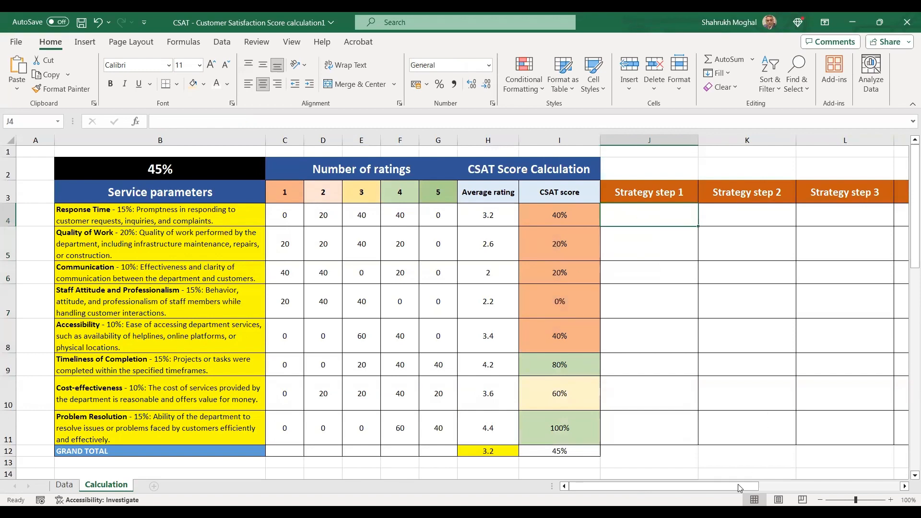
{"action": "left_click_drag", "start_coordinate": [729, 485], "coordinate": [780, 485]}
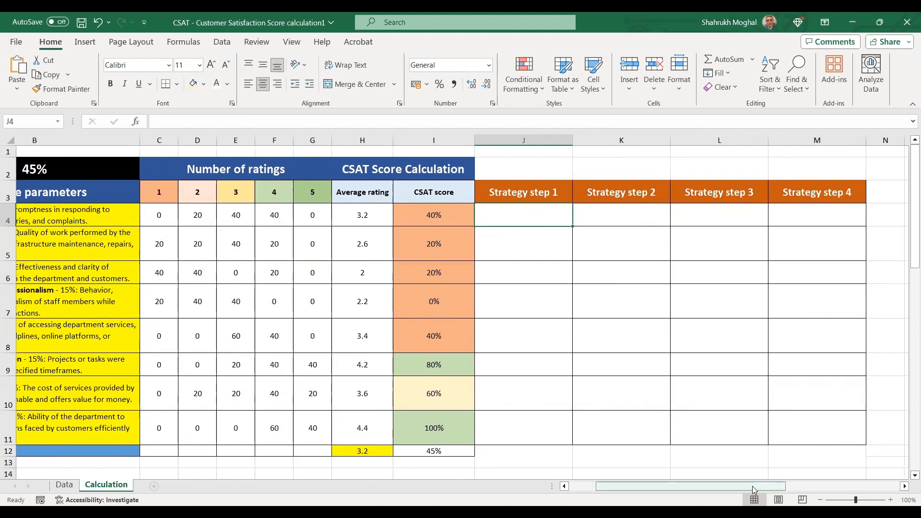
{"action": "left_click_drag", "start_coordinate": [752, 485], "coordinate": [705, 486]}
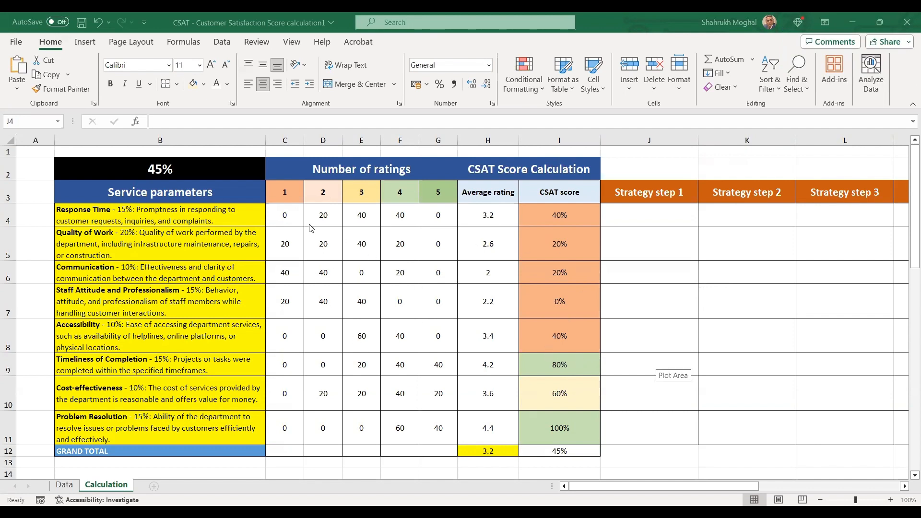
- Examine the existing CSAT score and Average rating column charts below the table, comparing the bars for each service parameter
{"action": "scroll", "coordinate": [554, 421], "scroll_direction": "down", "scroll_amount": 4}
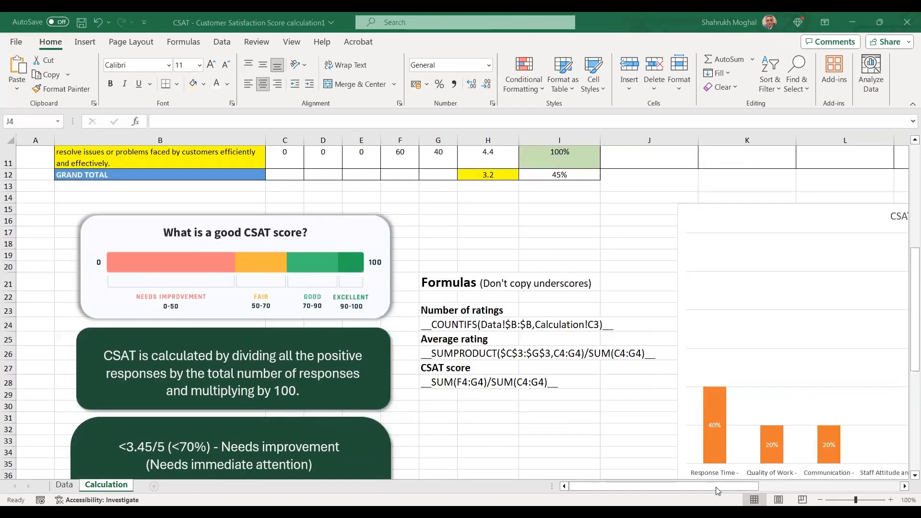
{"action": "left_click_drag", "start_coordinate": [754, 486], "coordinate": [833, 482]}
{"action": "scroll", "coordinate": [757, 407], "scroll_direction": "down", "scroll_amount": 2}
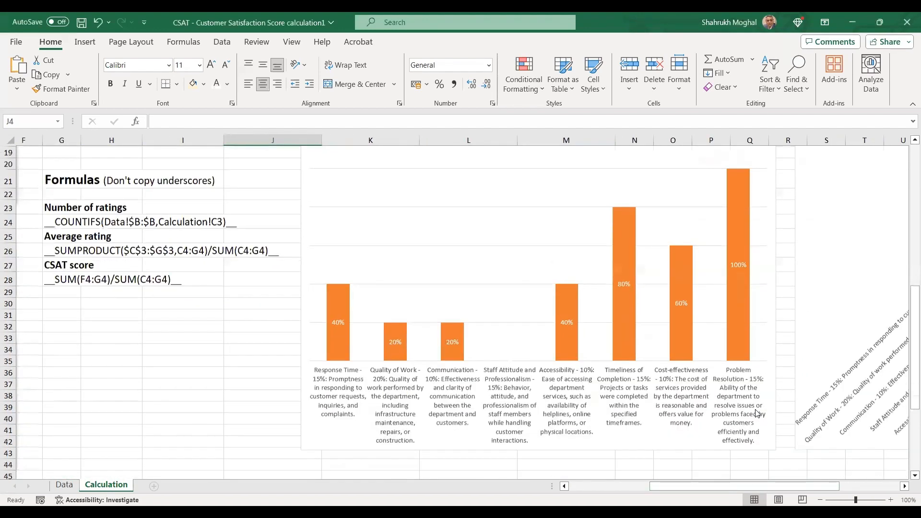
{"action": "scroll", "coordinate": [757, 415], "scroll_direction": "down", "scroll_amount": 1}
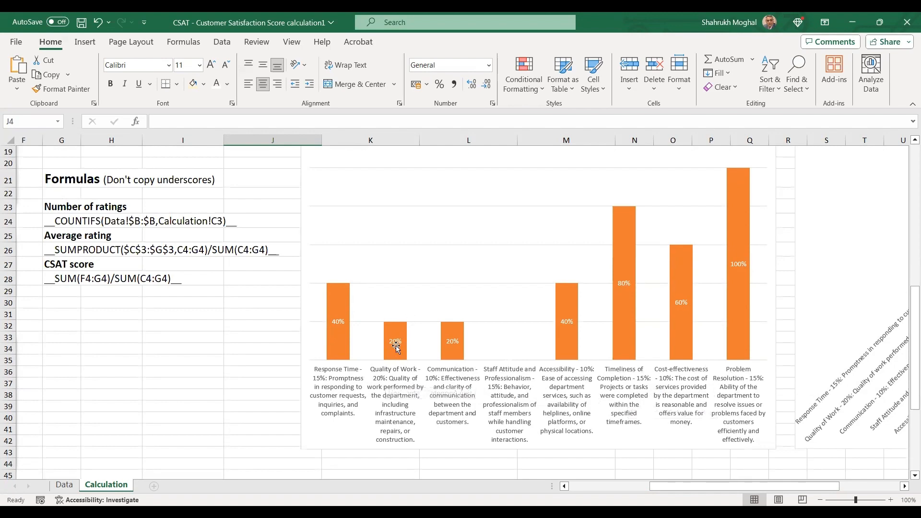
{"action": "scroll", "coordinate": [638, 391], "scroll_direction": "up", "scroll_amount": 4}
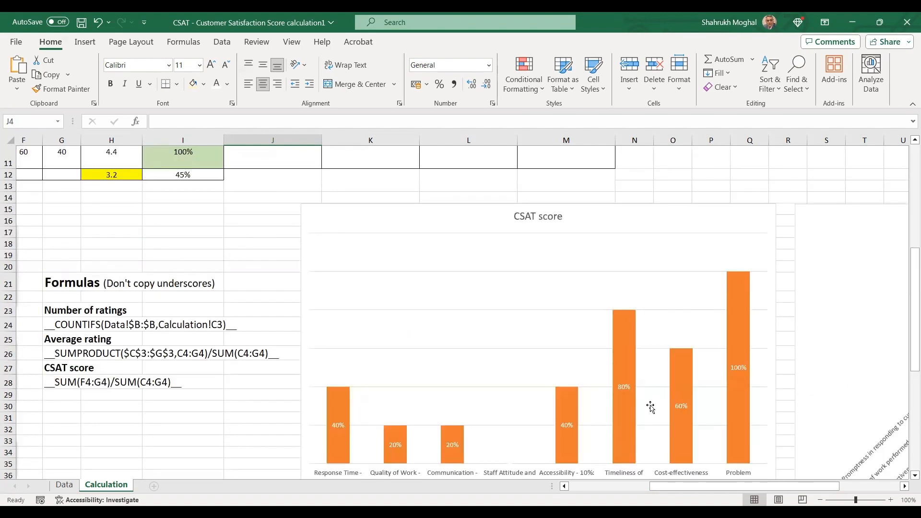
{"action": "scroll", "coordinate": [662, 397], "scroll_direction": "down", "scroll_amount": 3}
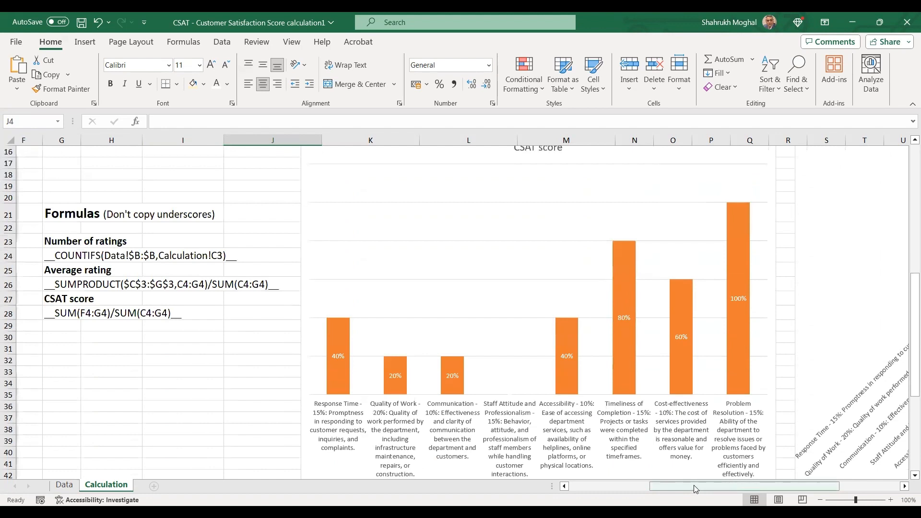
{"action": "left_click_drag", "start_coordinate": [765, 486], "coordinate": [826, 486]}
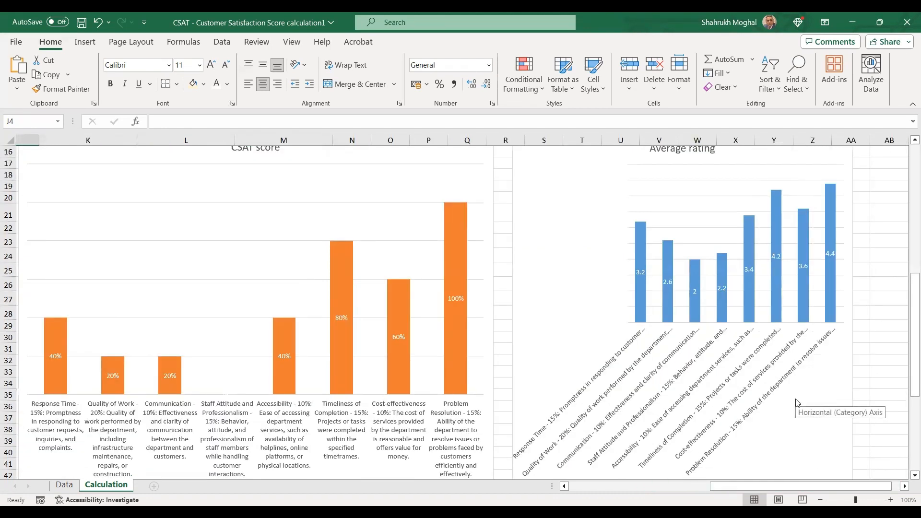
{"action": "scroll", "coordinate": [795, 402], "scroll_direction": "down", "scroll_amount": 1}
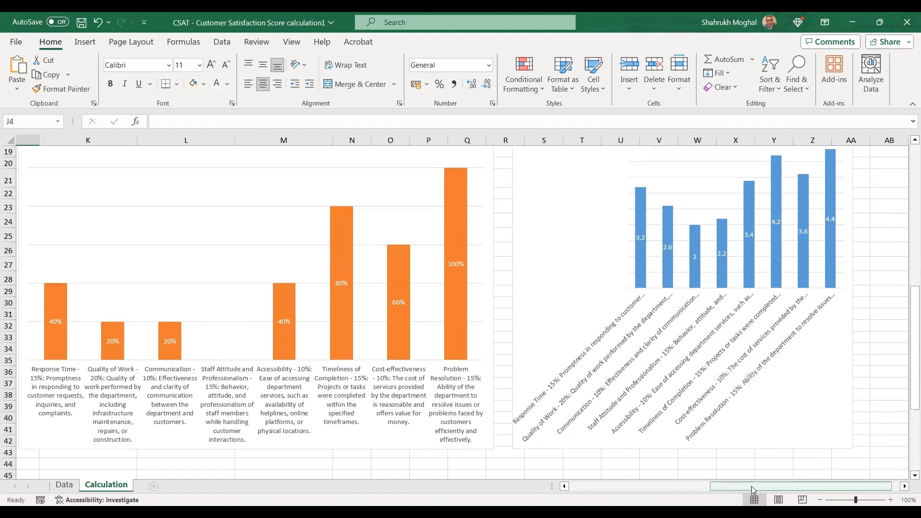
- Insert a clustered column chart from B3:B11 and I3:I11, and place it beside the table over the Strategy step 1 to 3 columns
{"action": "left_click_drag", "start_coordinate": [752, 489], "coordinate": [652, 395]}
{"action": "scroll", "coordinate": [654, 394], "scroll_direction": "up", "scroll_amount": 4}
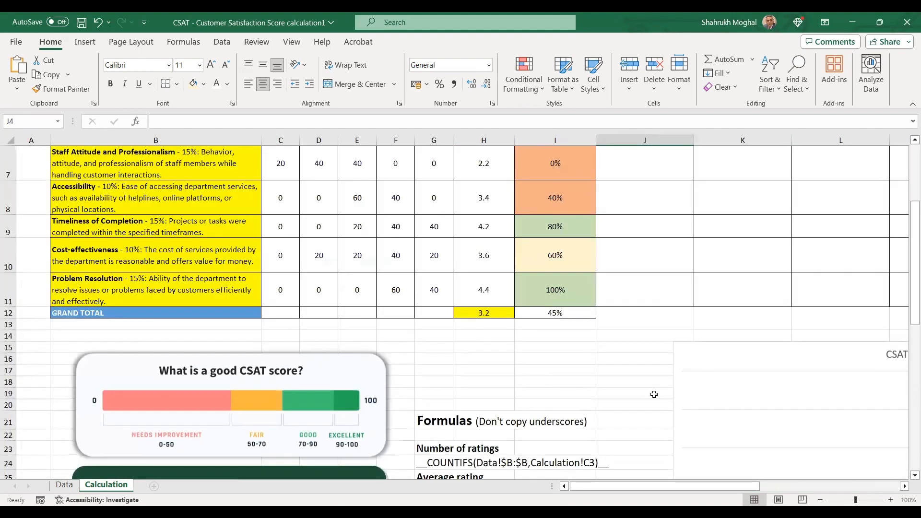
{"action": "scroll", "coordinate": [654, 395], "scroll_direction": "up", "scroll_amount": 2}
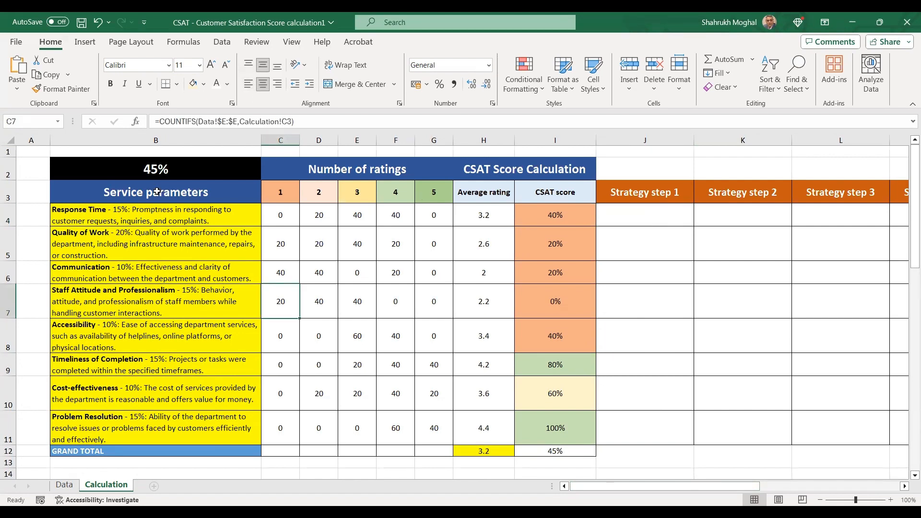
{"action": "left_click_drag", "start_coordinate": [156, 191], "coordinate": [151, 430]}
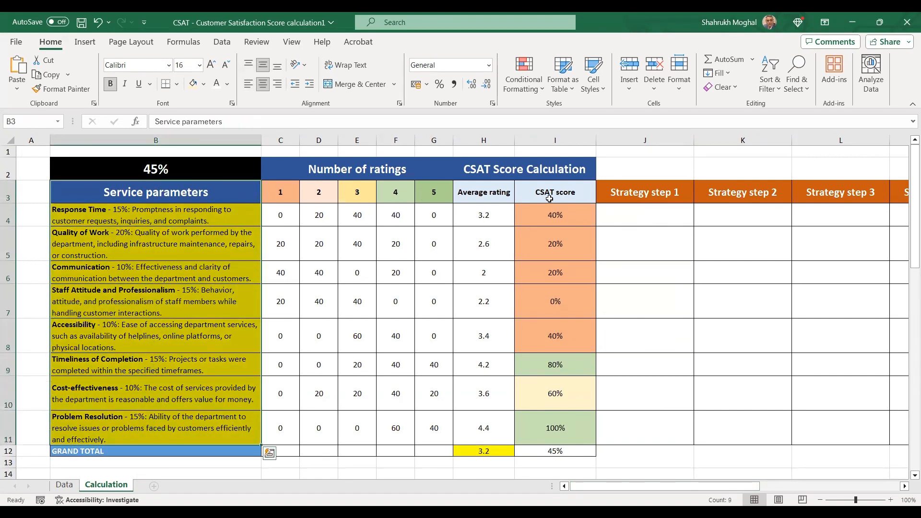
{"action": "left_click_drag", "start_coordinate": [549, 192], "coordinate": [529, 421]}
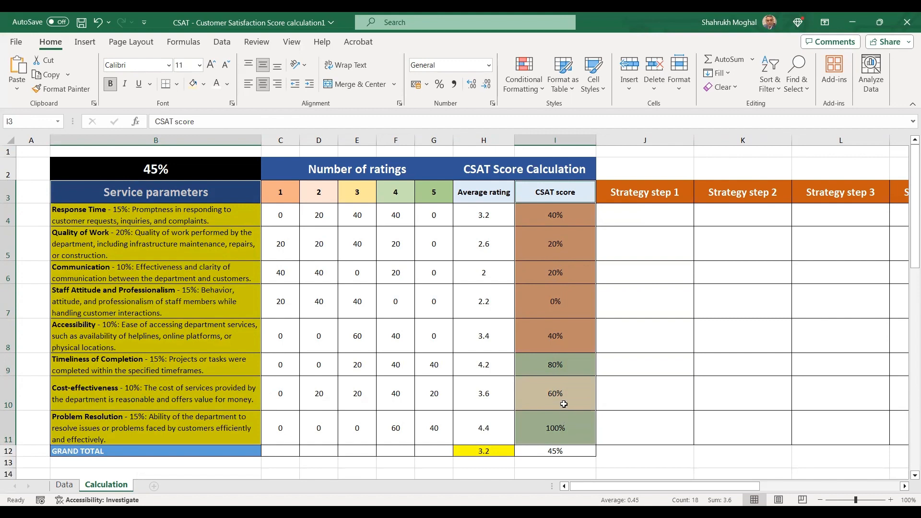
{"action": "left_click", "coordinate": [78, 46]}
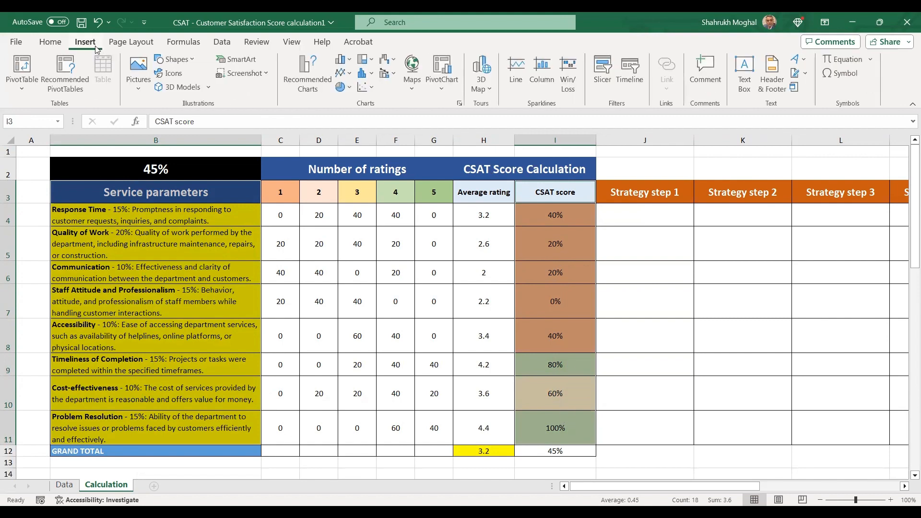
{"action": "left_click", "coordinate": [343, 63]}
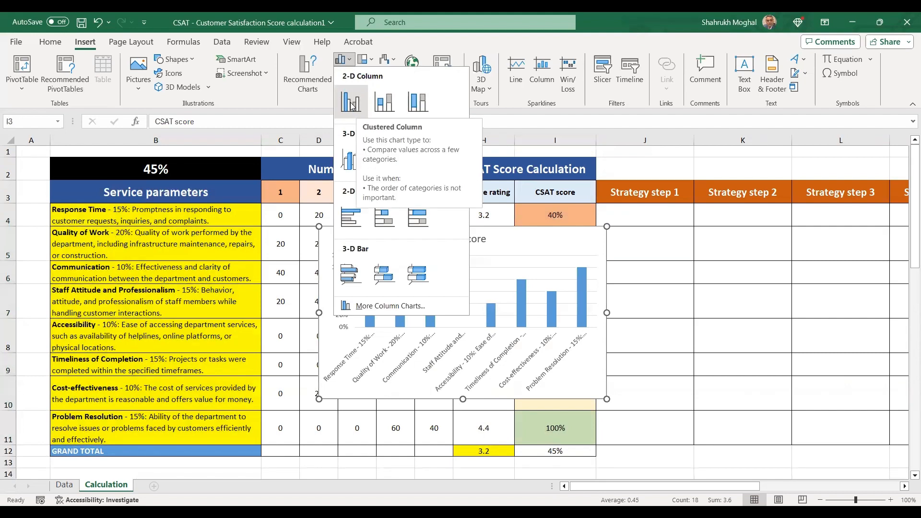
{"action": "left_click", "coordinate": [351, 105]}
{"action": "left_click_drag", "start_coordinate": [409, 230], "coordinate": [684, 225]}
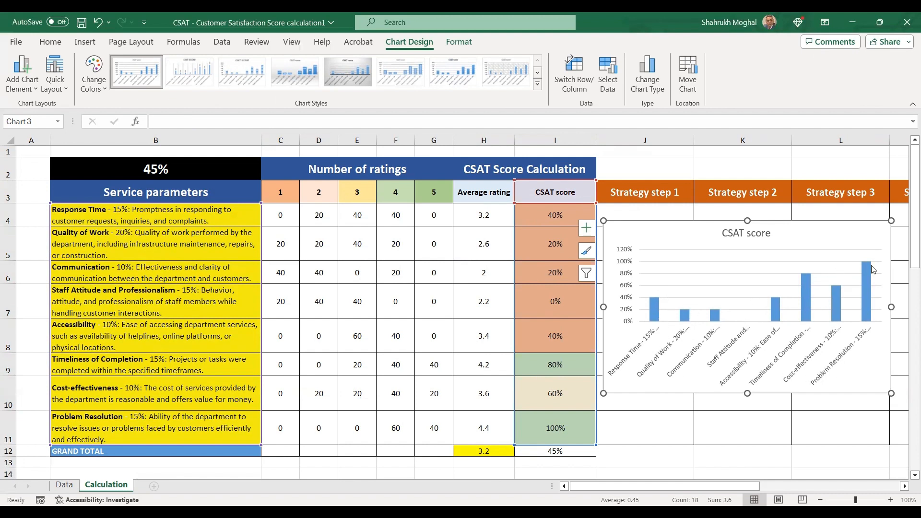
- Add data labels to the columns of the new CSAT score chart beside the table
{"action": "left_click", "coordinate": [653, 310]}
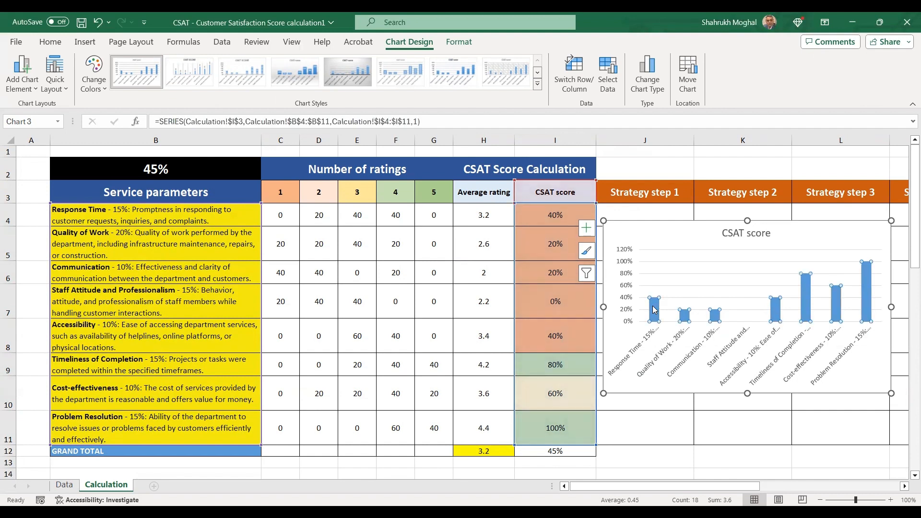
{"action": "right_click", "coordinate": [655, 309]}
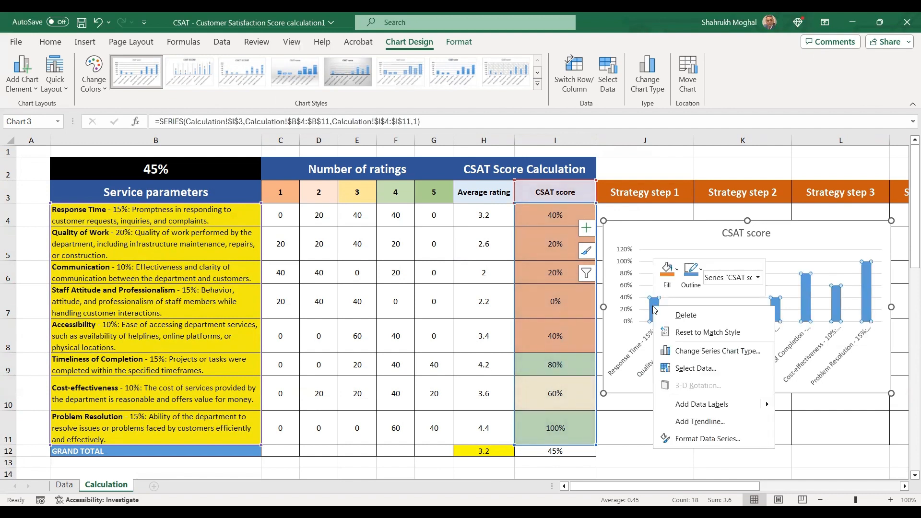
{"action": "left_click", "coordinate": [700, 406]}
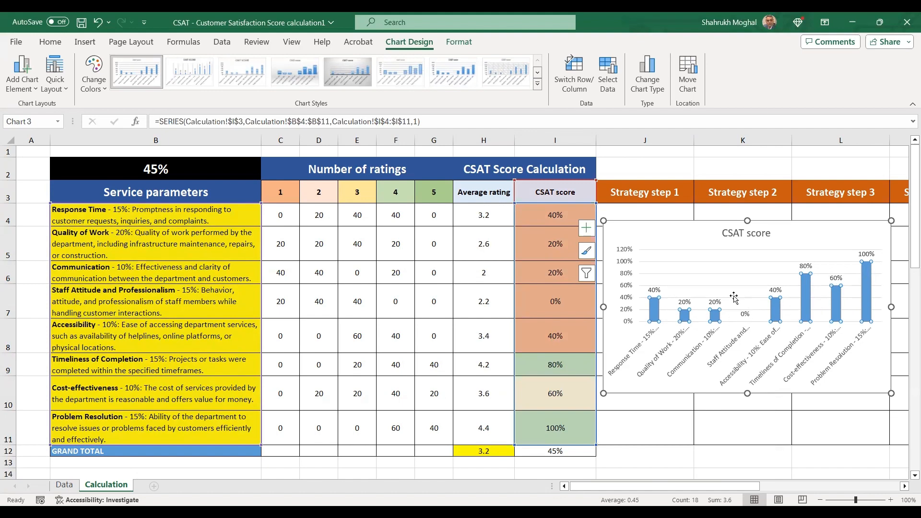
{"action": "scroll", "coordinate": [734, 298], "scroll_direction": "down", "scroll_amount": 3}
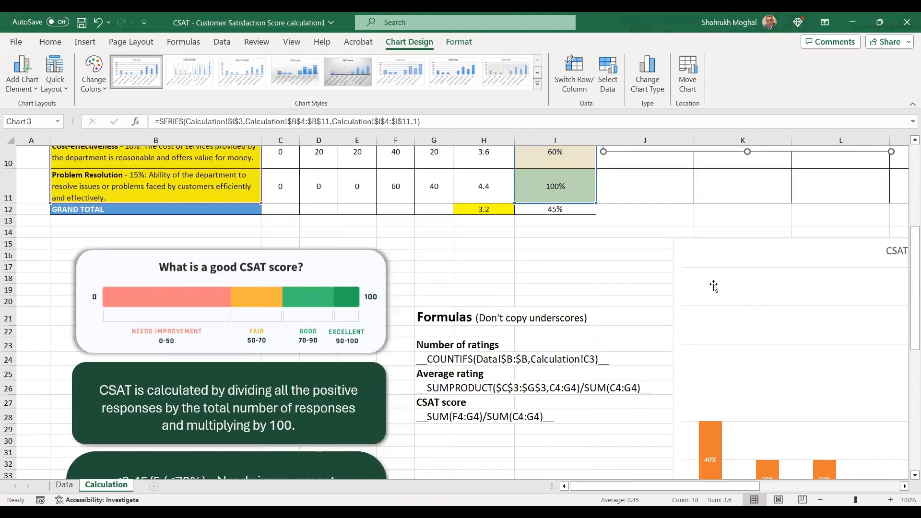
{"action": "scroll", "coordinate": [713, 287], "scroll_direction": "down", "scroll_amount": 1}
{"action": "mouse_move", "coordinate": [684, 484]}
{"action": "left_mouse_down"}
{"action": "mouse_move", "coordinate": [844, 478]}
{"action": "mouse_move", "coordinate": [690, 486]}
{"action": "left_mouse_up"}
{"action": "scroll", "coordinate": [685, 390], "scroll_direction": "up", "scroll_amount": 3}
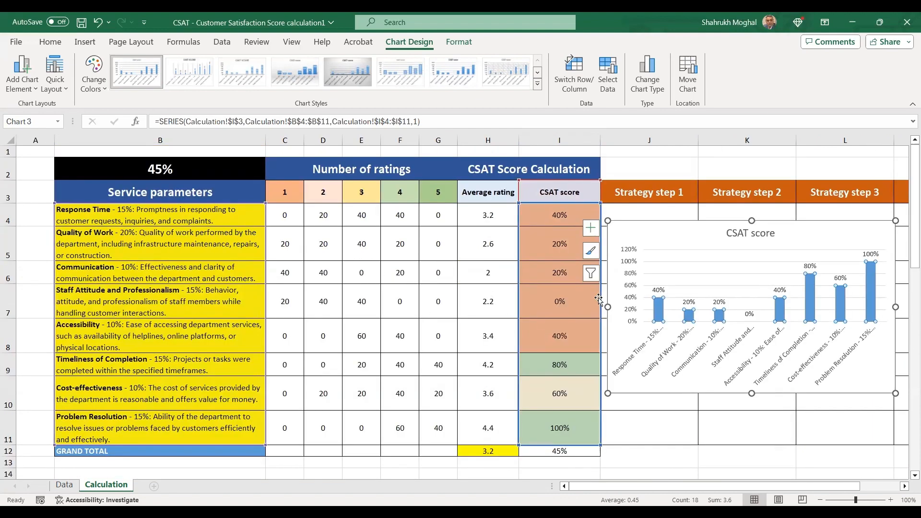
- Insert a clustered column chart of the service parameters and average ratings from B3:B11 and H3:H11
{"action": "left_click", "coordinate": [319, 244]}
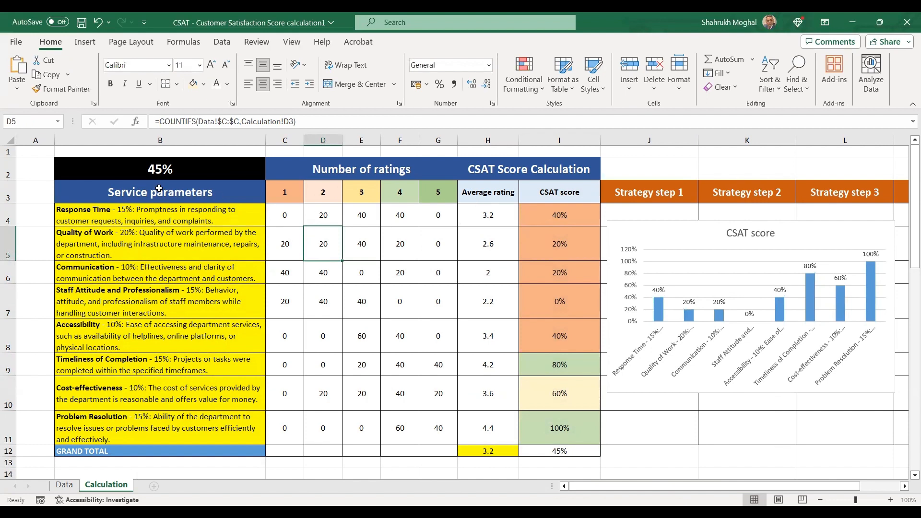
{"action": "left_click_drag", "start_coordinate": [160, 192], "coordinate": [148, 420]}
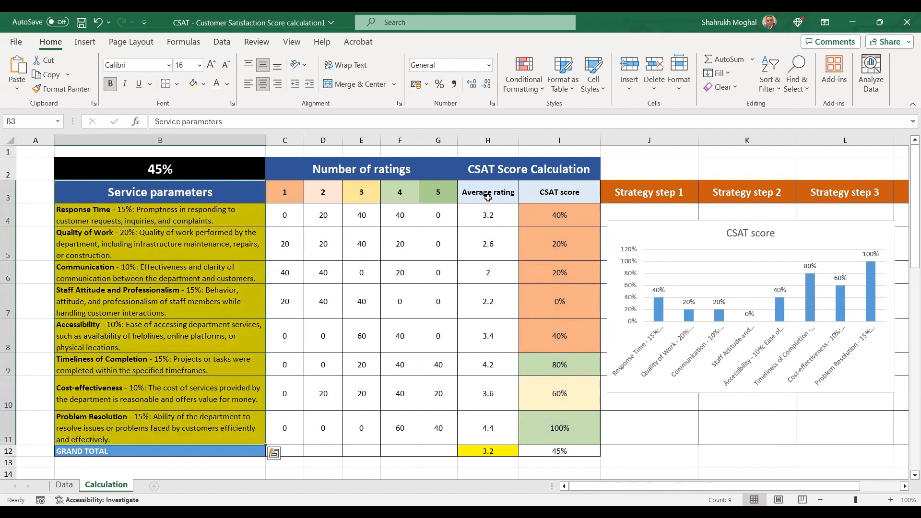
{"action": "left_click_drag", "start_coordinate": [486, 194], "coordinate": [478, 417], "text": "ctrl"}
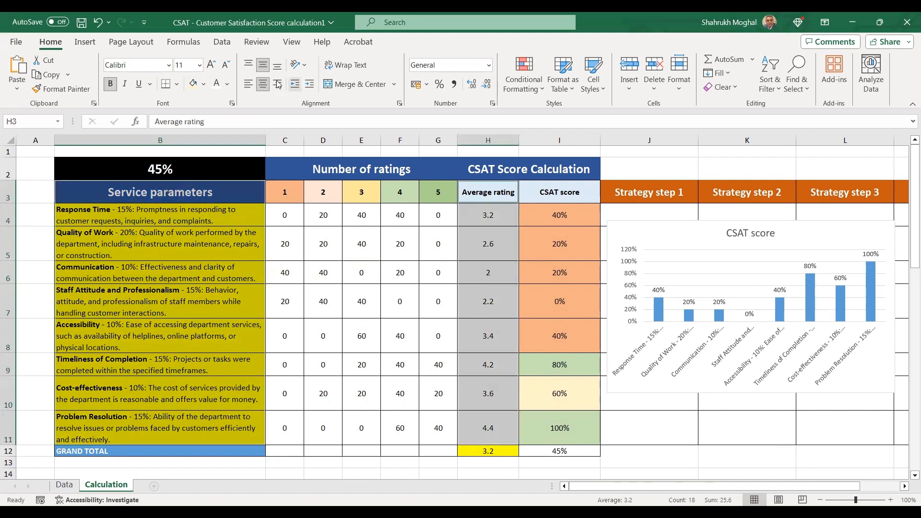
{"action": "left_click", "coordinate": [84, 43]}
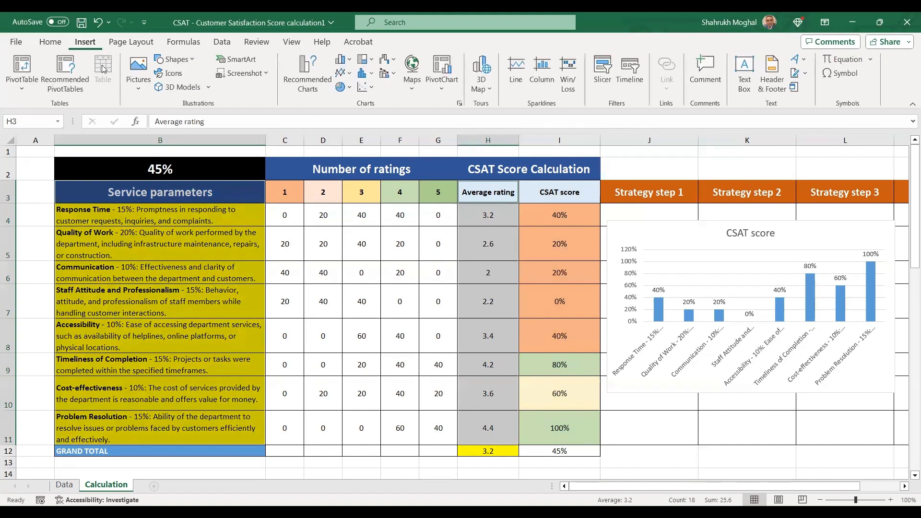
{"action": "left_click", "coordinate": [343, 59]}
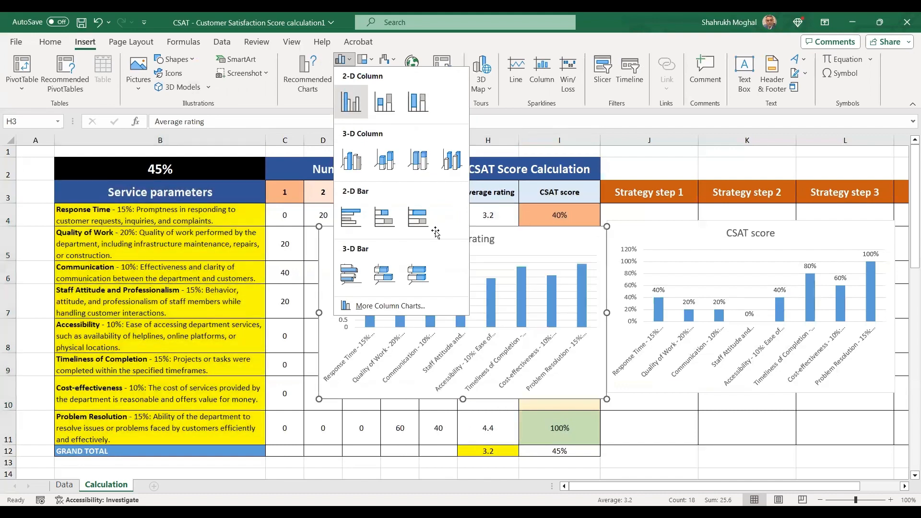
{"action": "left_click", "coordinate": [350, 102]}
- Move the new Average rating chart below the new CSAT score chart so that the two do not overlap
{"action": "left_click", "coordinate": [449, 258]}
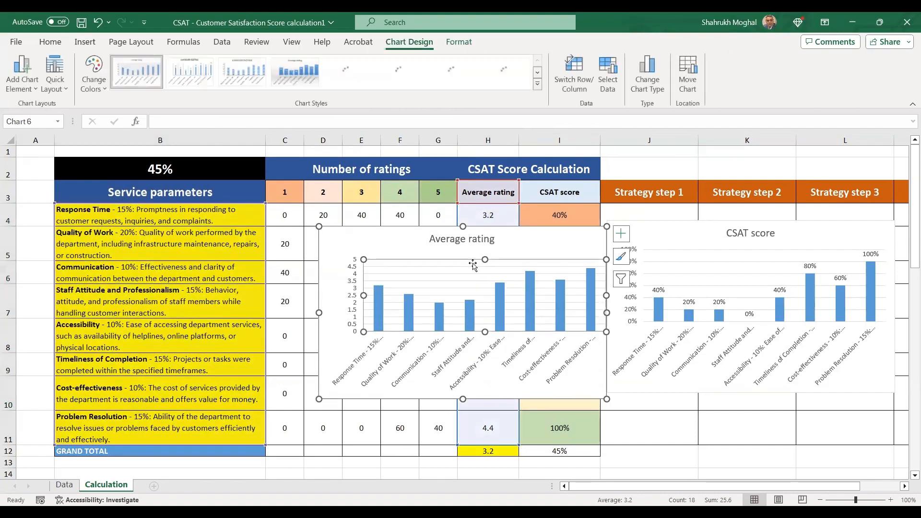
{"action": "left_click_drag", "start_coordinate": [425, 227], "coordinate": [702, 313]}
{"action": "scroll", "coordinate": [702, 313], "scroll_direction": "down", "scroll_amount": 1, "text": "ctrl"}
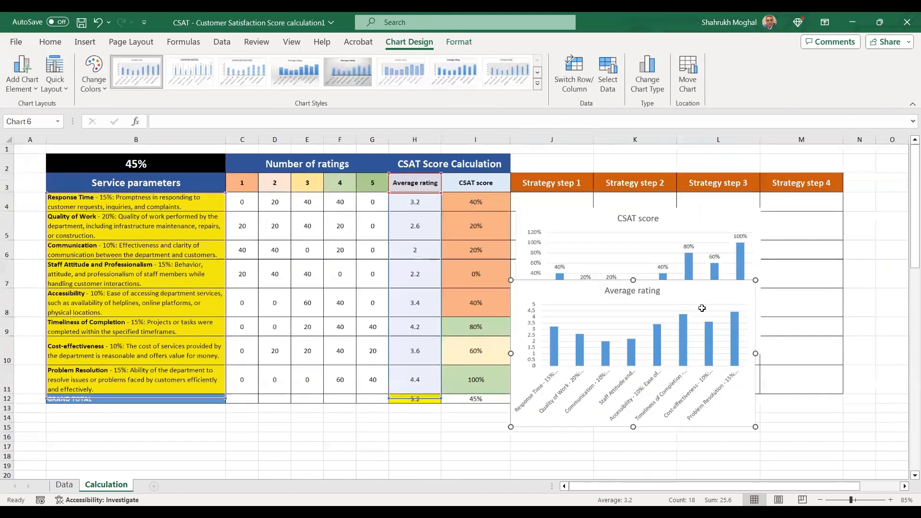
{"action": "scroll", "coordinate": [556, 259], "scroll_direction": "down", "scroll_amount": 1, "text": "ctrl"}
{"action": "left_click_drag", "start_coordinate": [557, 259], "coordinate": [605, 331]}
- Add data labels to the columns of the new Average rating chart
{"action": "scroll", "coordinate": [768, 365], "scroll_direction": "up", "scroll_amount": 1, "text": "ctrl"}
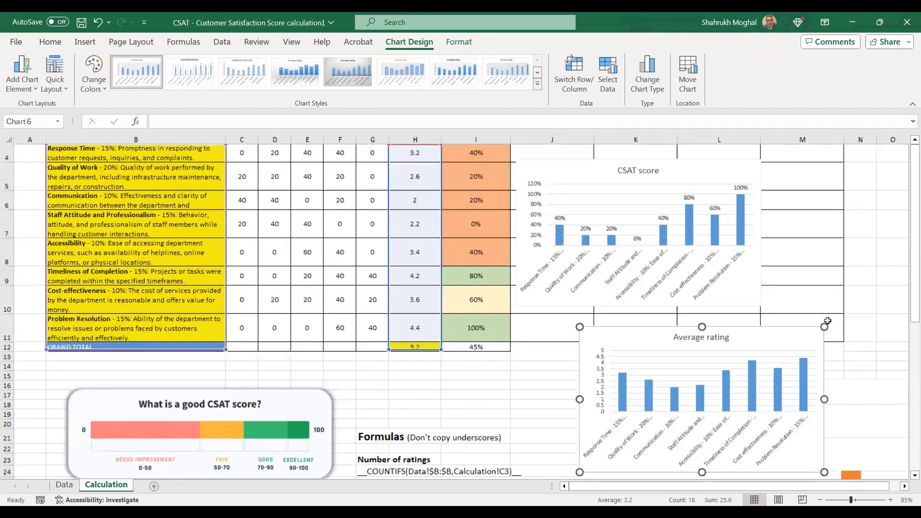
{"action": "scroll", "coordinate": [778, 367], "scroll_direction": "up", "scroll_amount": 2, "text": "ctrl"}
{"action": "left_click", "coordinate": [557, 296]}
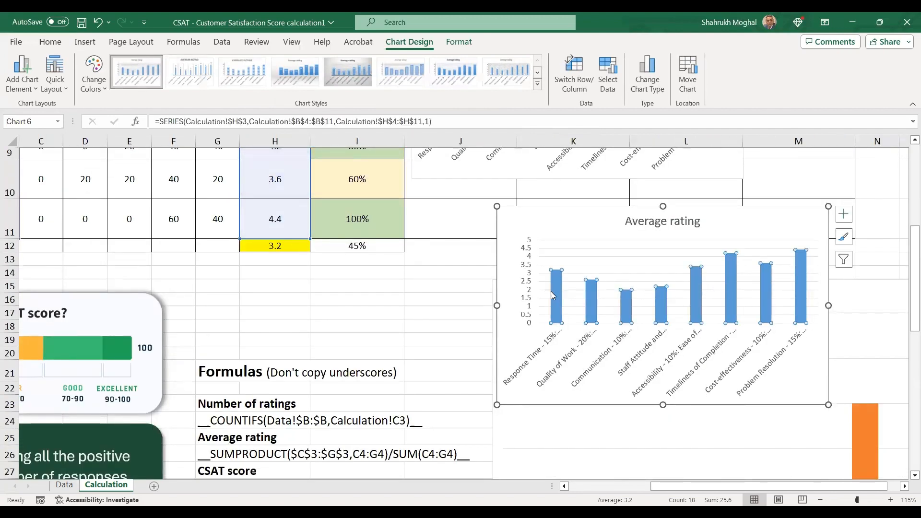
{"action": "mouse_move", "coordinate": [557, 288]}
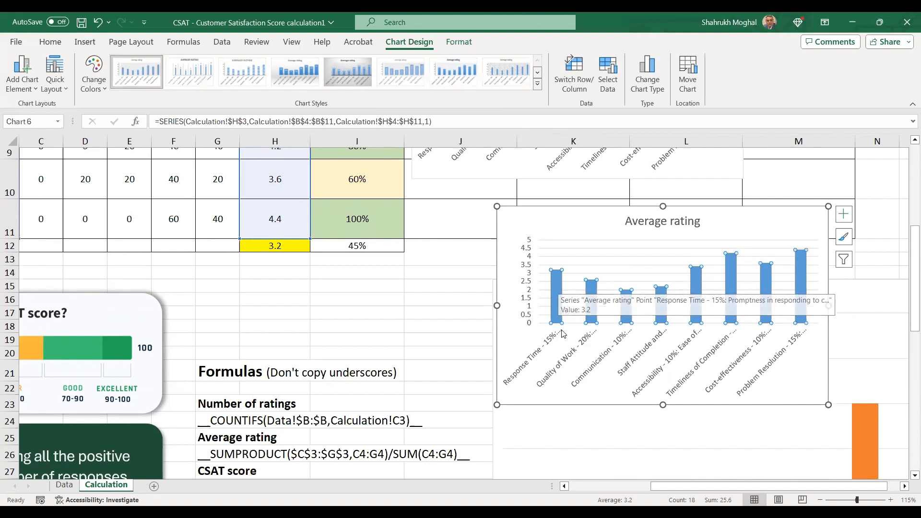
{"action": "left_click", "coordinate": [557, 280]}
{"action": "left_click", "coordinate": [575, 331]}
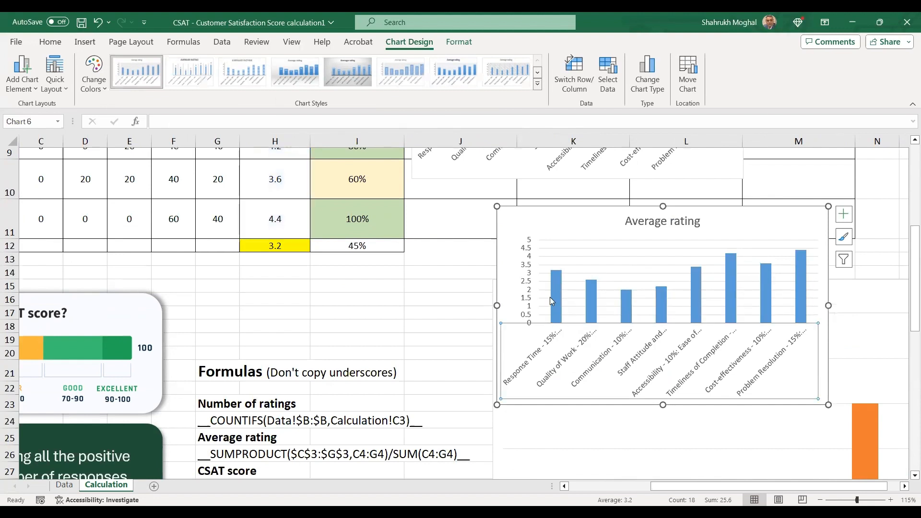
{"action": "left_click", "coordinate": [556, 288]}
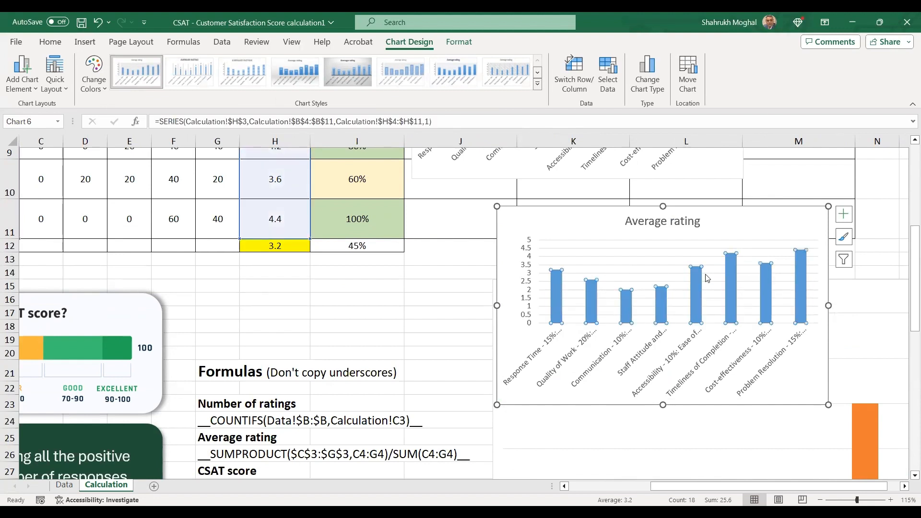
{"action": "right_click", "coordinate": [556, 283]}
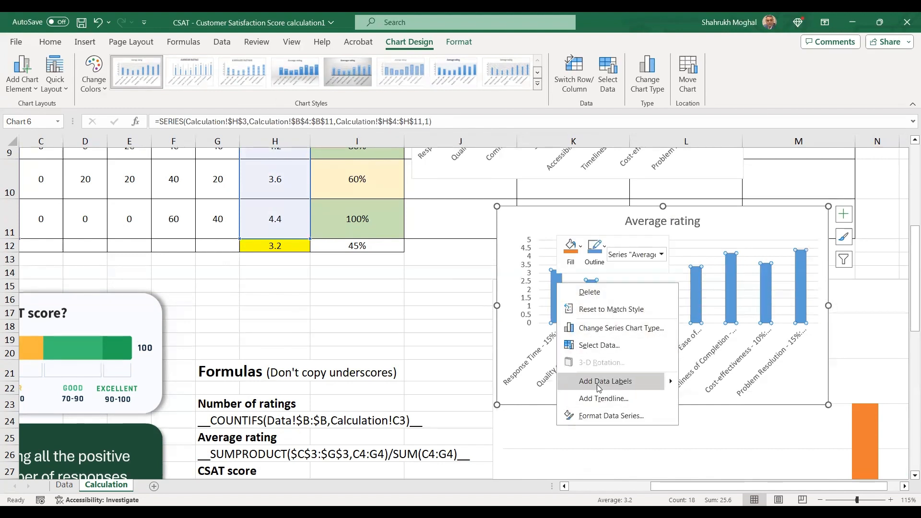
{"action": "left_click", "coordinate": [599, 382]}
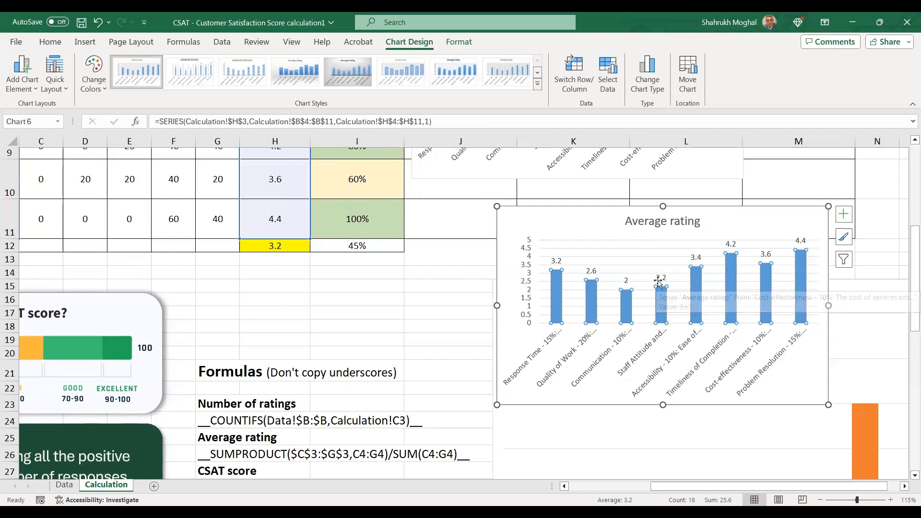
{"action": "scroll", "coordinate": [659, 289], "scroll_direction": "up", "scroll_amount": 3}
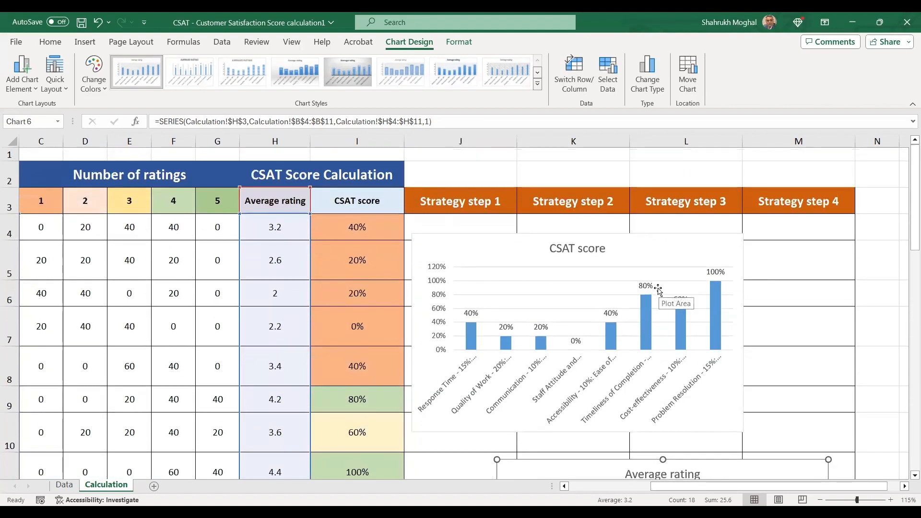